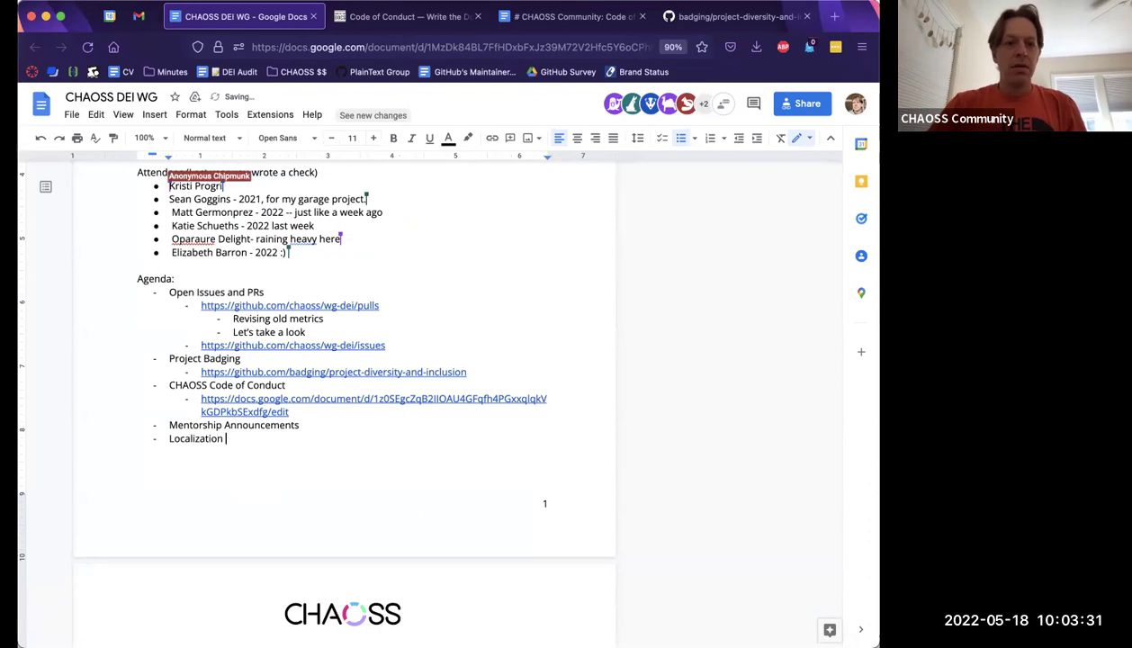
- Complete the last agenda item in the meeting notes so it reads "Localization Efforts"
type("fforts")
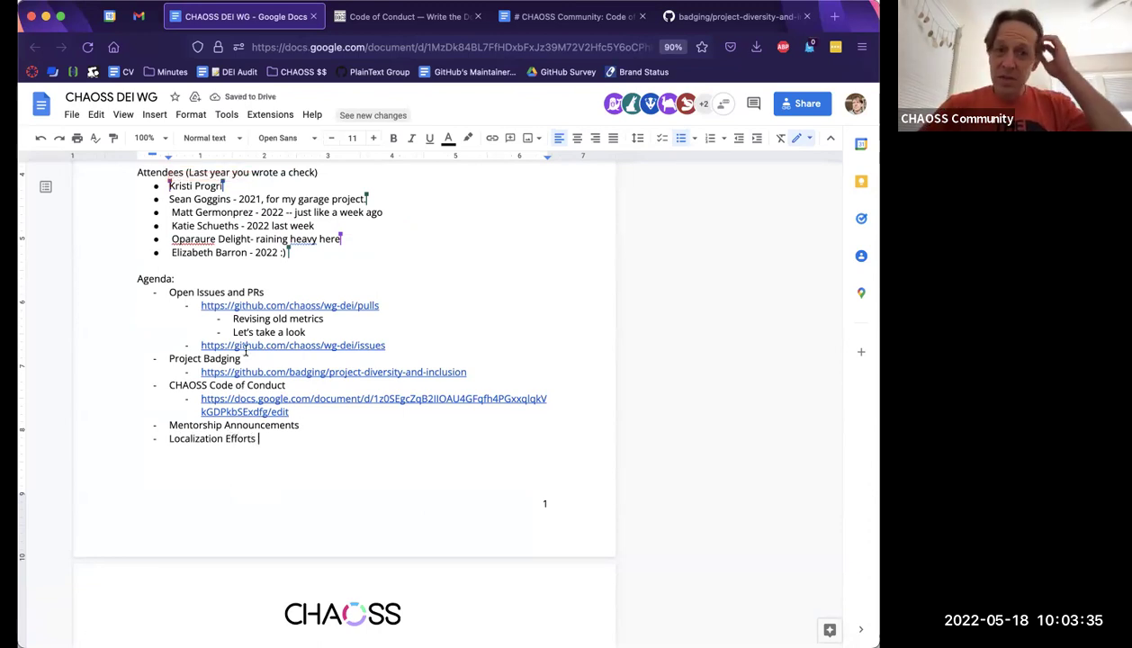
- Open the wg-dei pull requests page linked in the agenda and look over the open pull requests
left_click(246, 306)
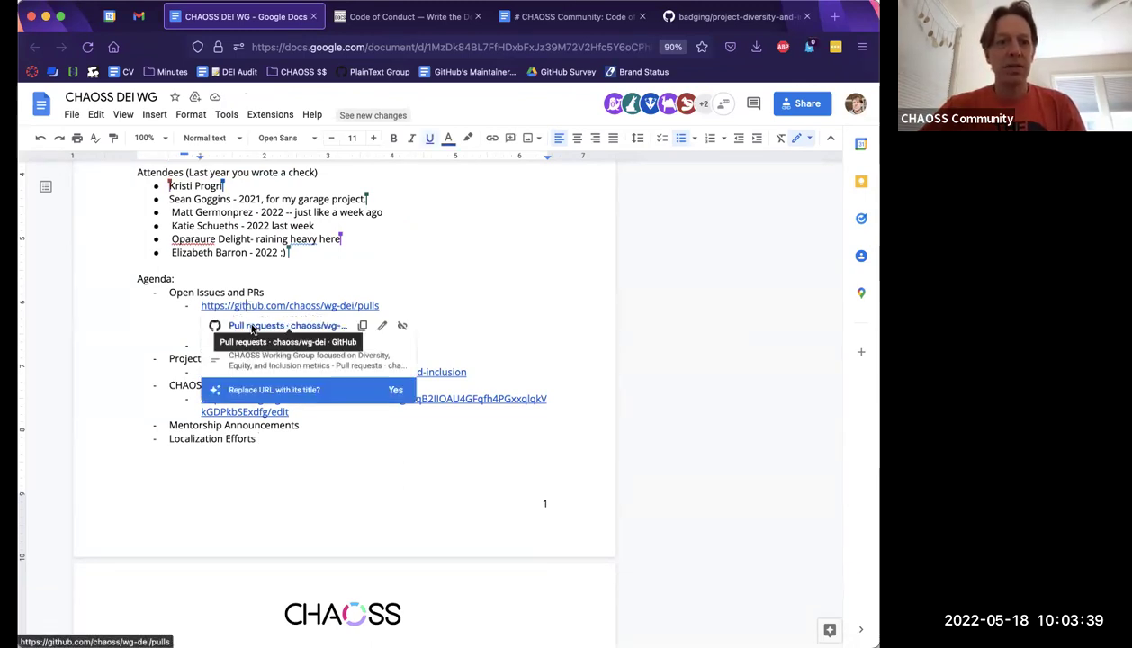
left_click(252, 325)
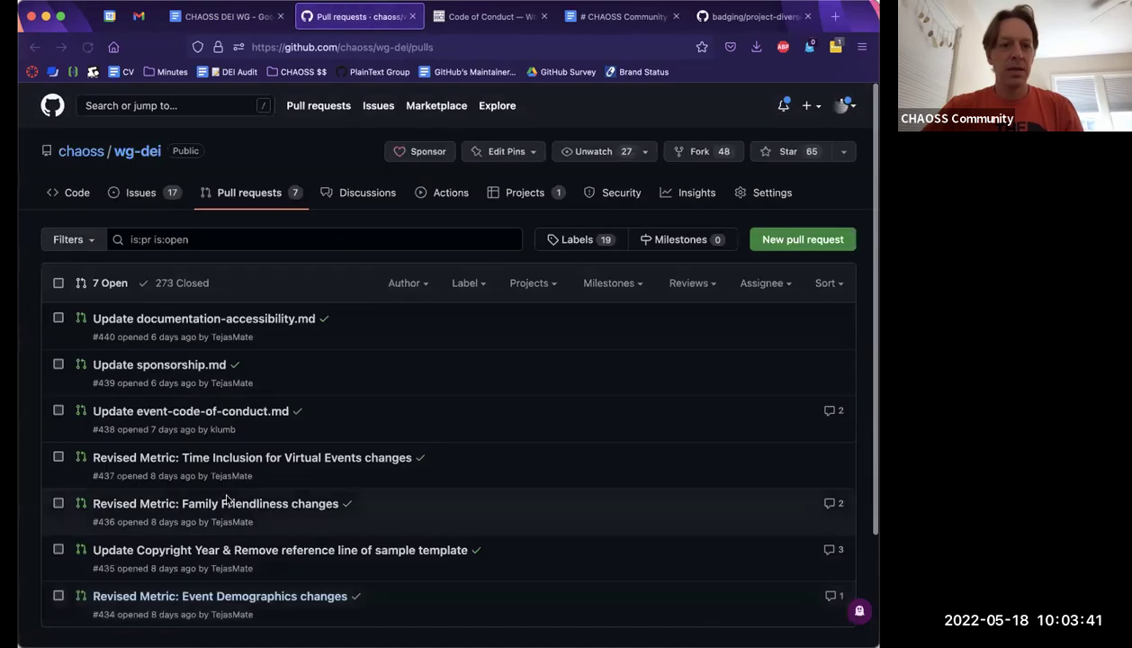
scroll(226, 501, "down", 2)
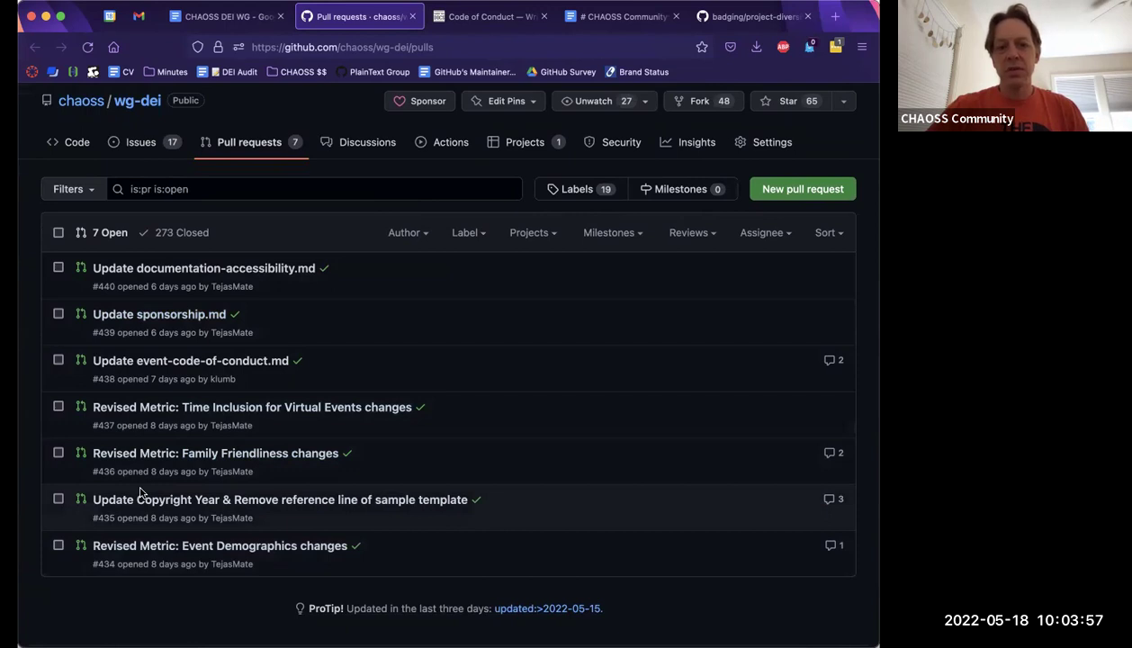
- Open the wg-dei issues list and look over the four "Revising Metric" issues
left_click(150, 144)
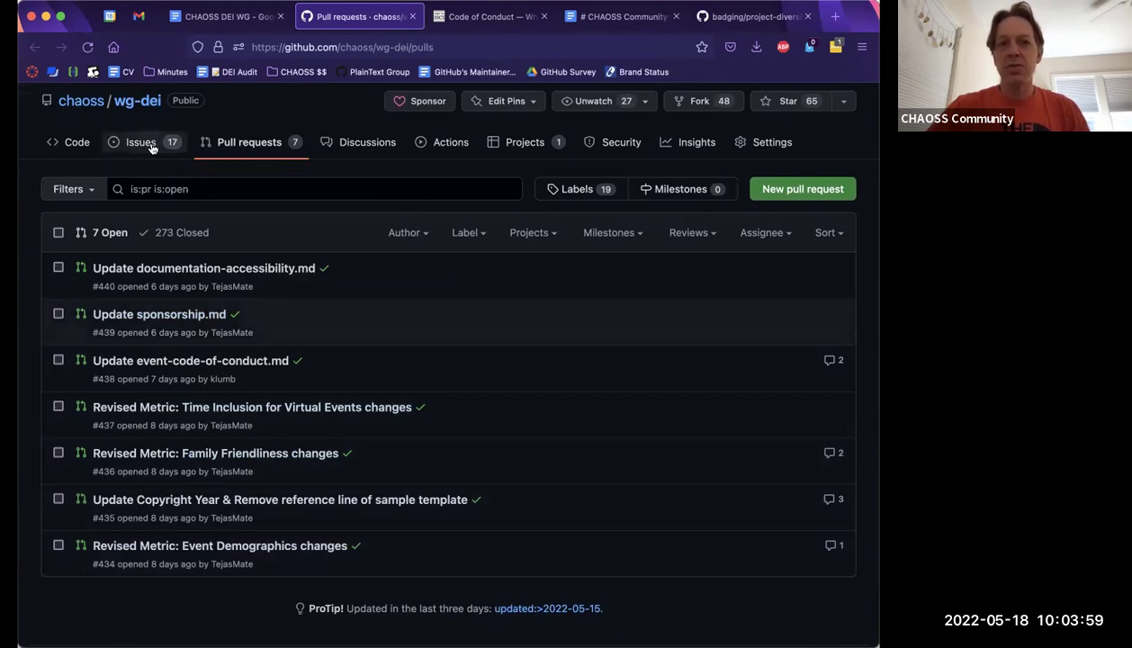
scroll(234, 342, "down", 1)
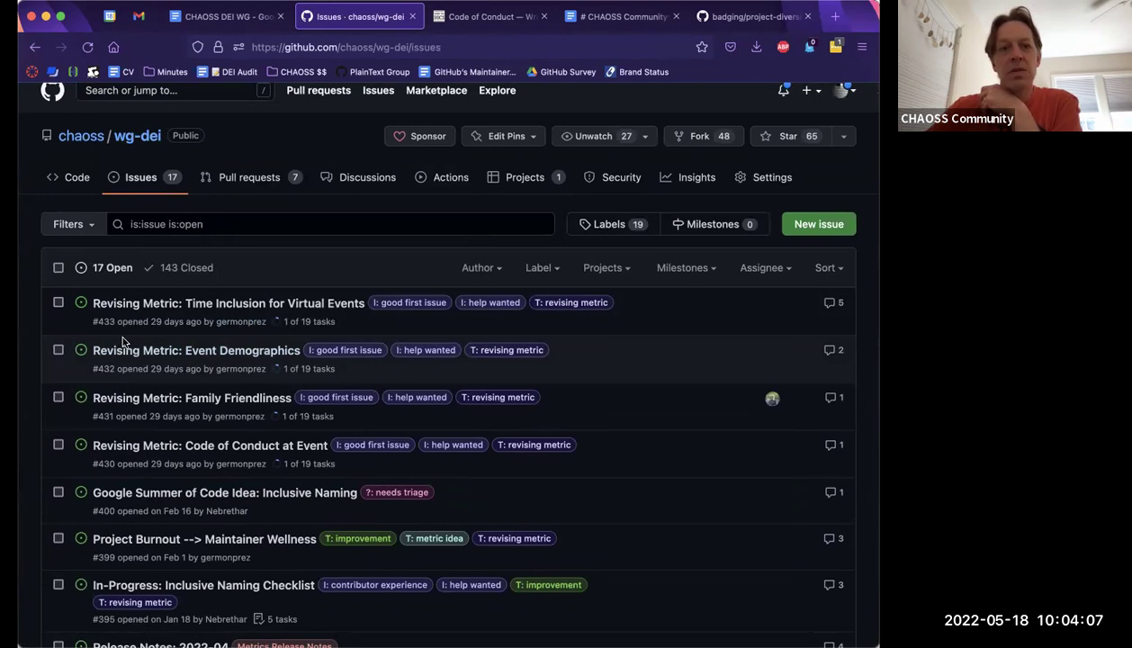
mouse_move(187, 309)
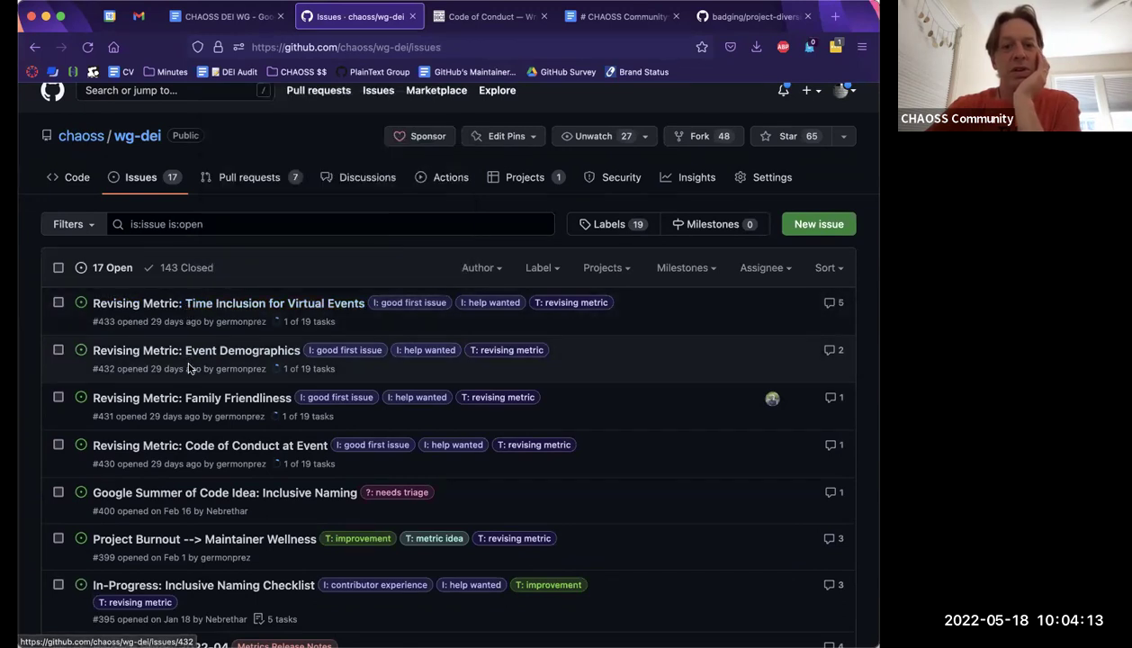
mouse_move(190, 407)
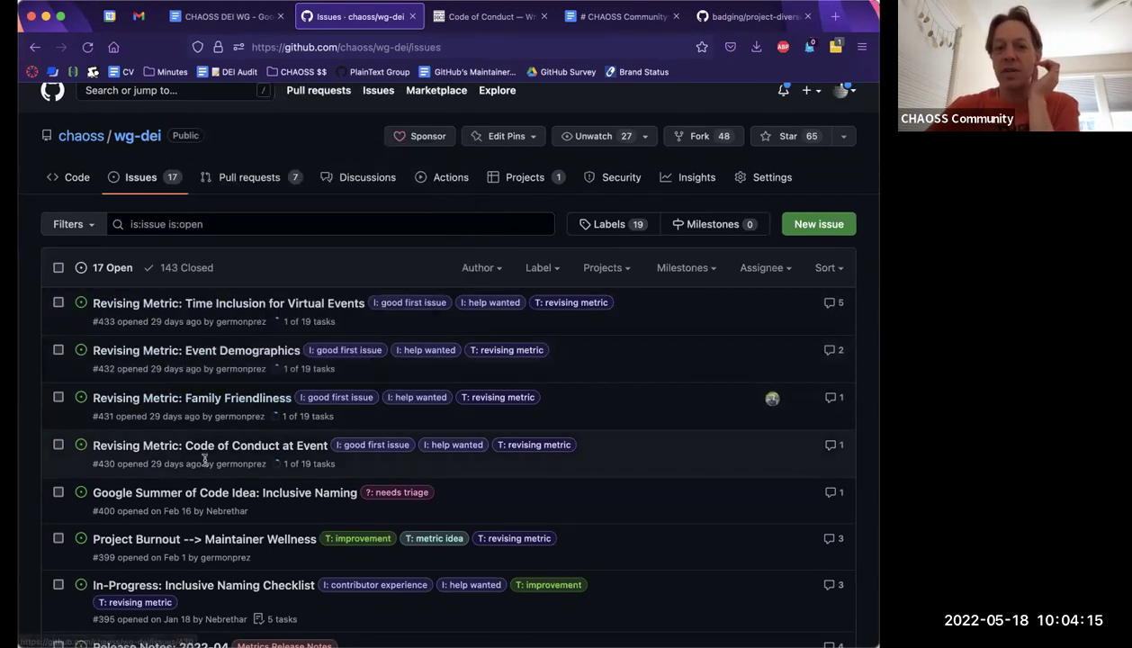
mouse_move(202, 452)
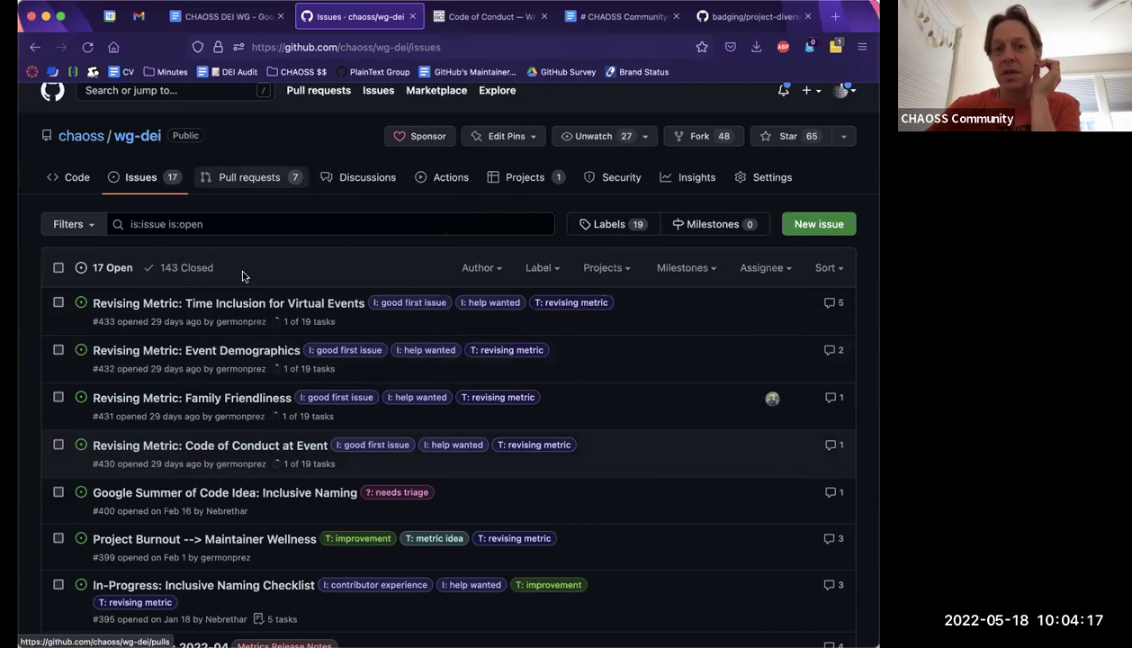
- Open the issue "Revising Metric: Time Inclusion for Virtual Events" and examine its Specific Metric Details that Require Attention
left_click(248, 305)
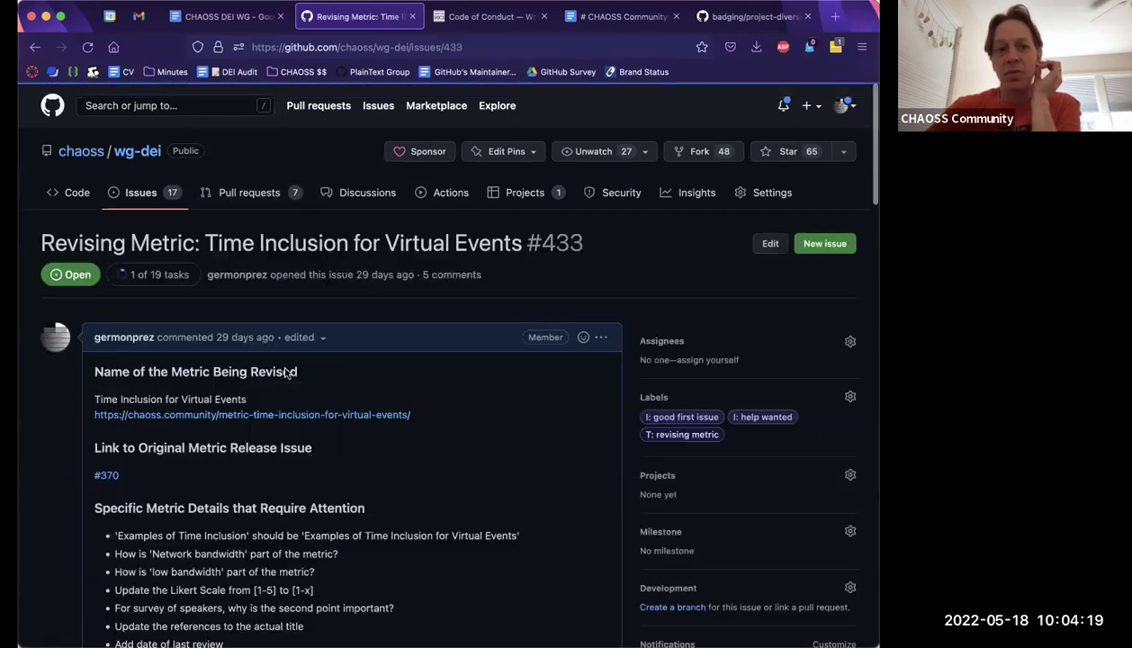
scroll(248, 305, "down", 5)
left_click_drag(223, 306, 104, 189)
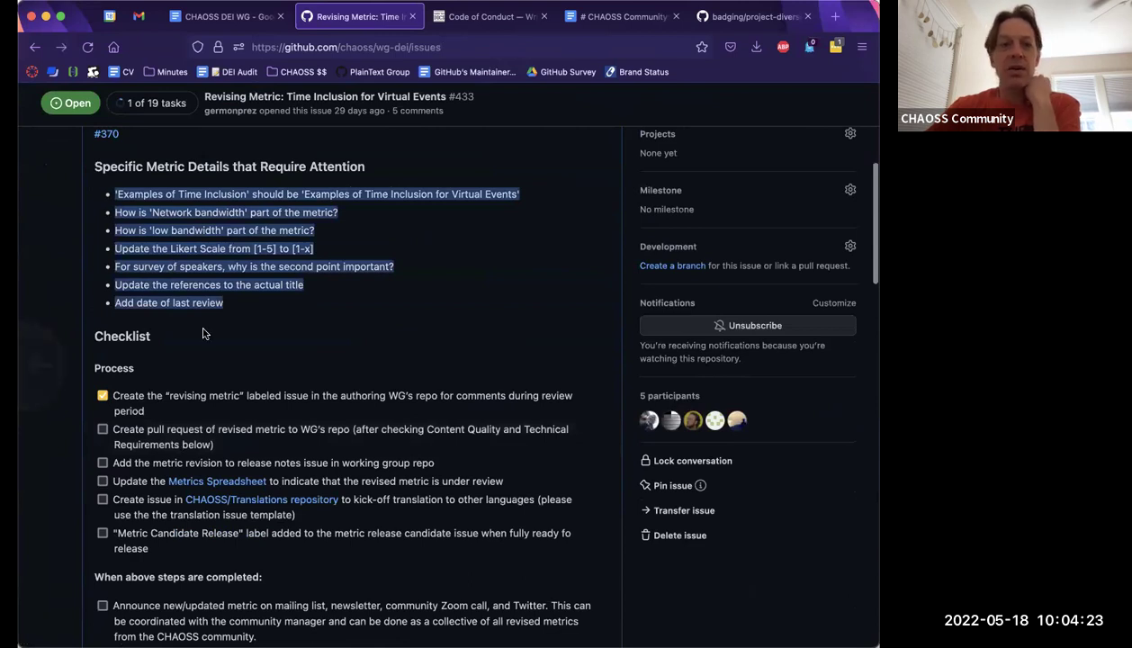
- Return to the open issues list and go over the titles of the metrics under revision again
left_click(233, 179)
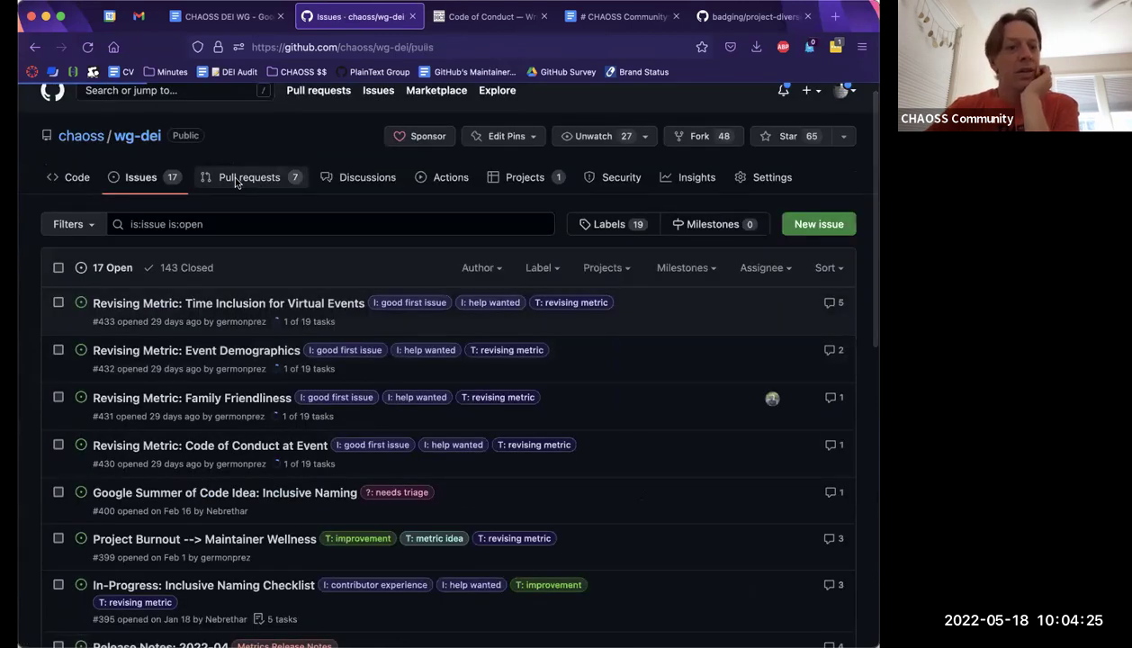
left_click(144, 194)
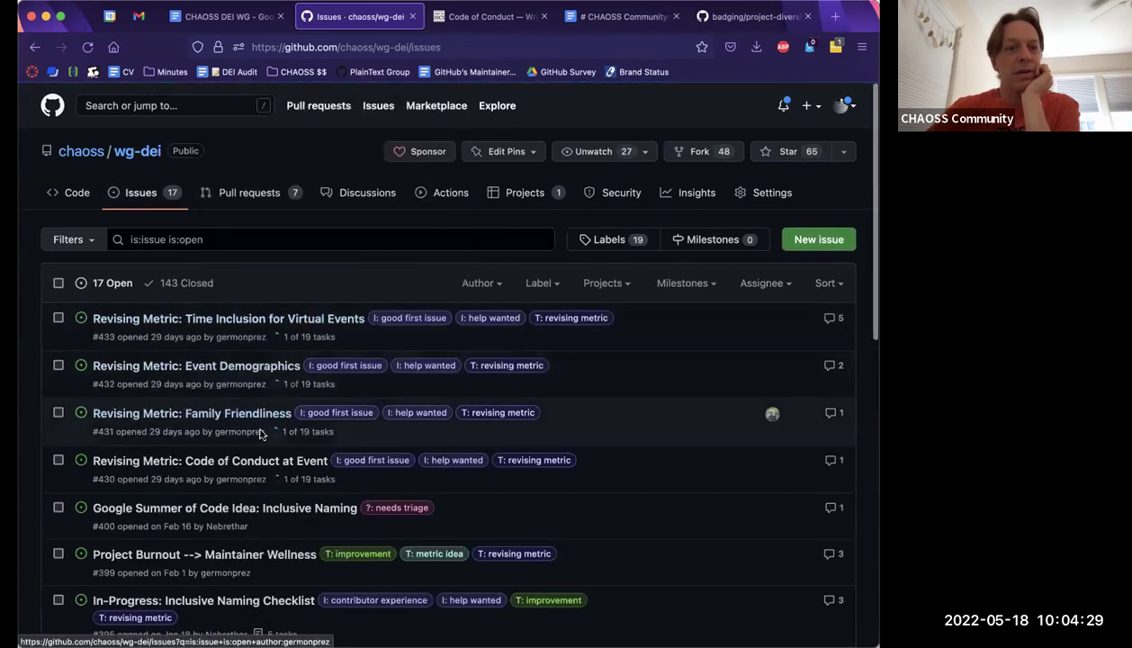
scroll(271, 476, "down", 1)
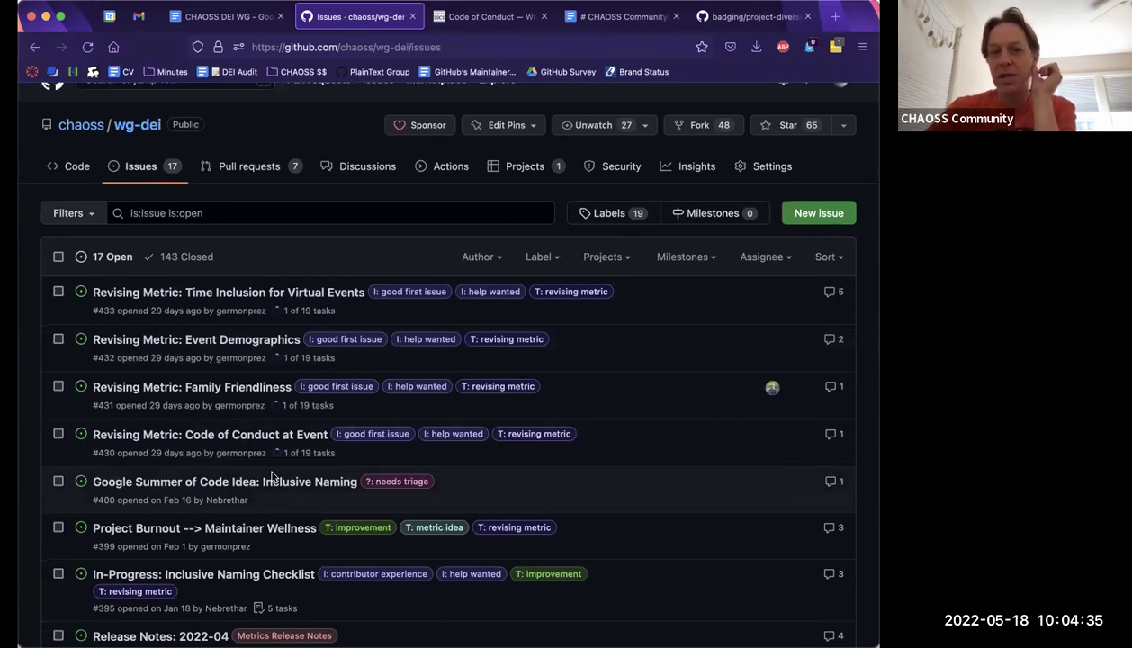
mouse_move(260, 437)
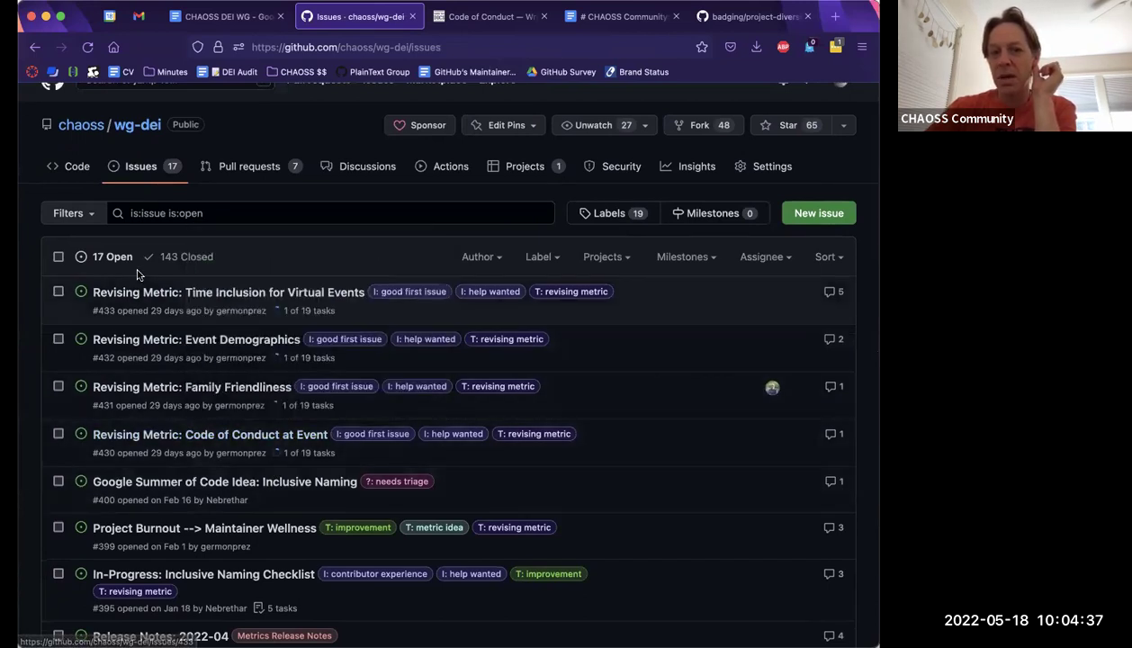
mouse_move(227, 294)
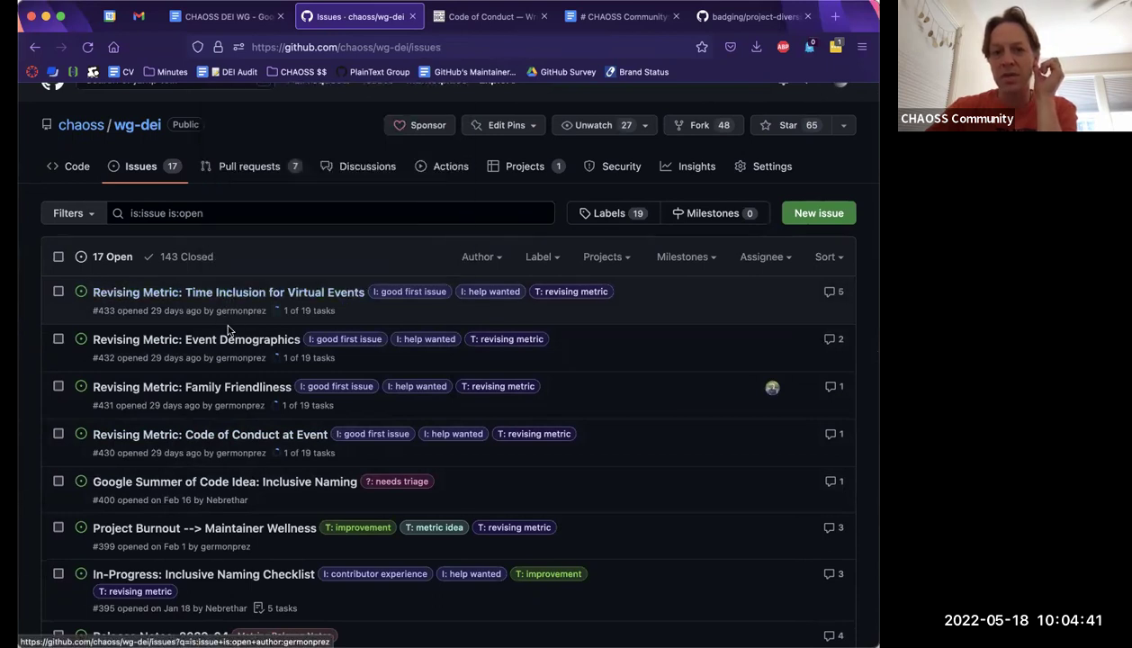
mouse_move(227, 338)
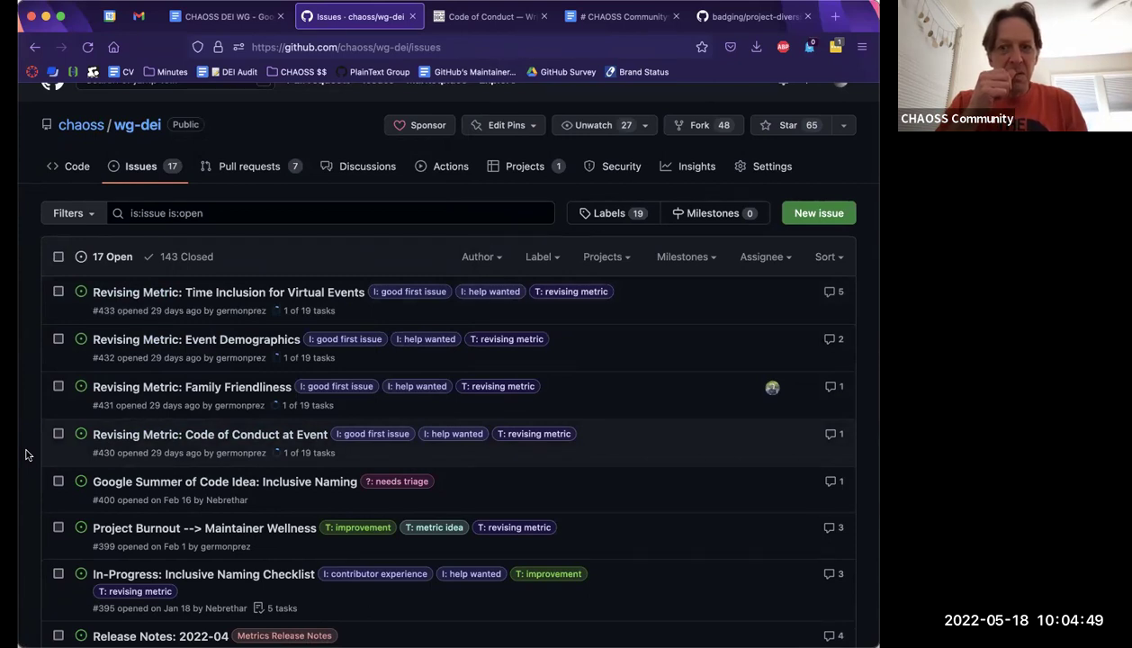
- View the "Update sponsorship.md" pull request #439 and go back to the pull requests list
left_click(242, 175)
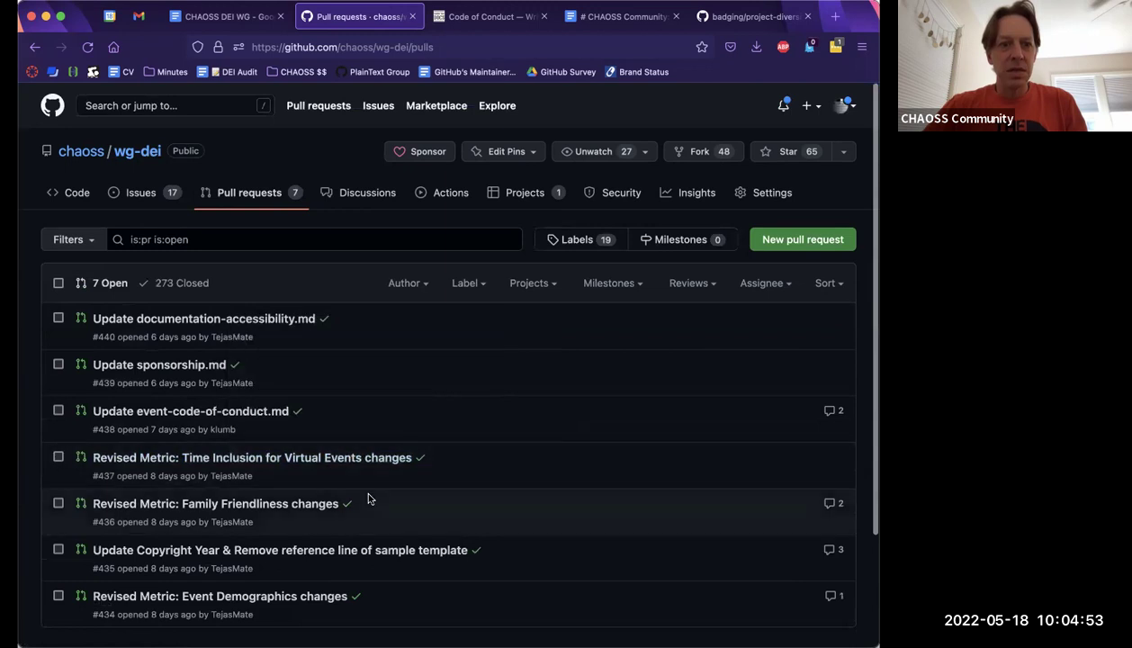
left_click(199, 365)
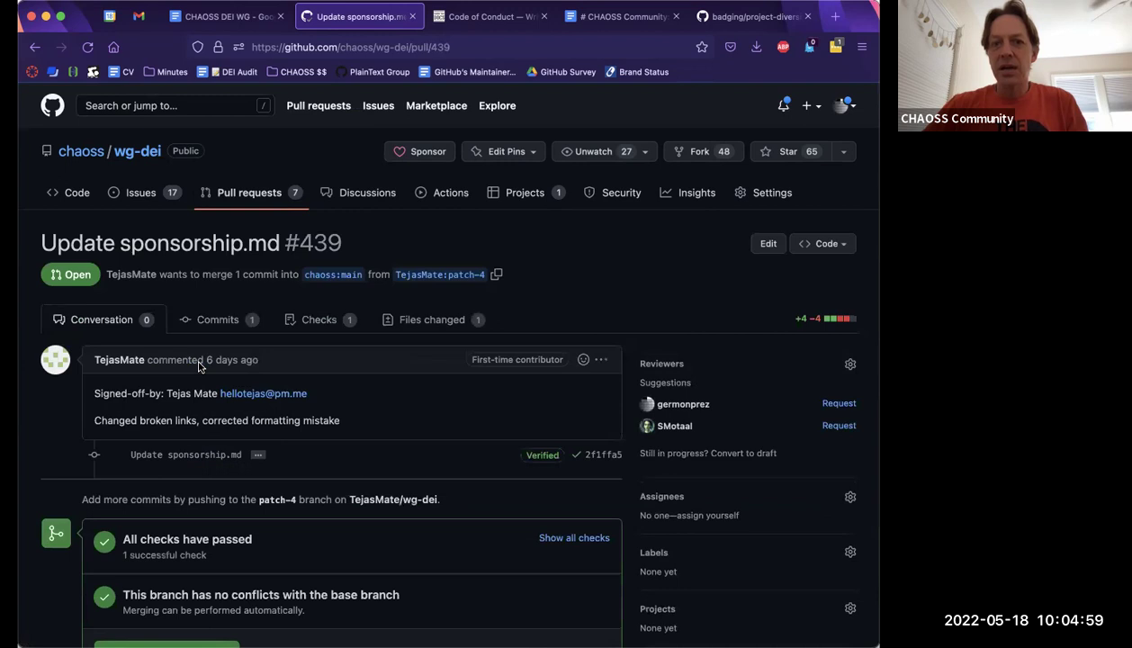
key("super+Left")
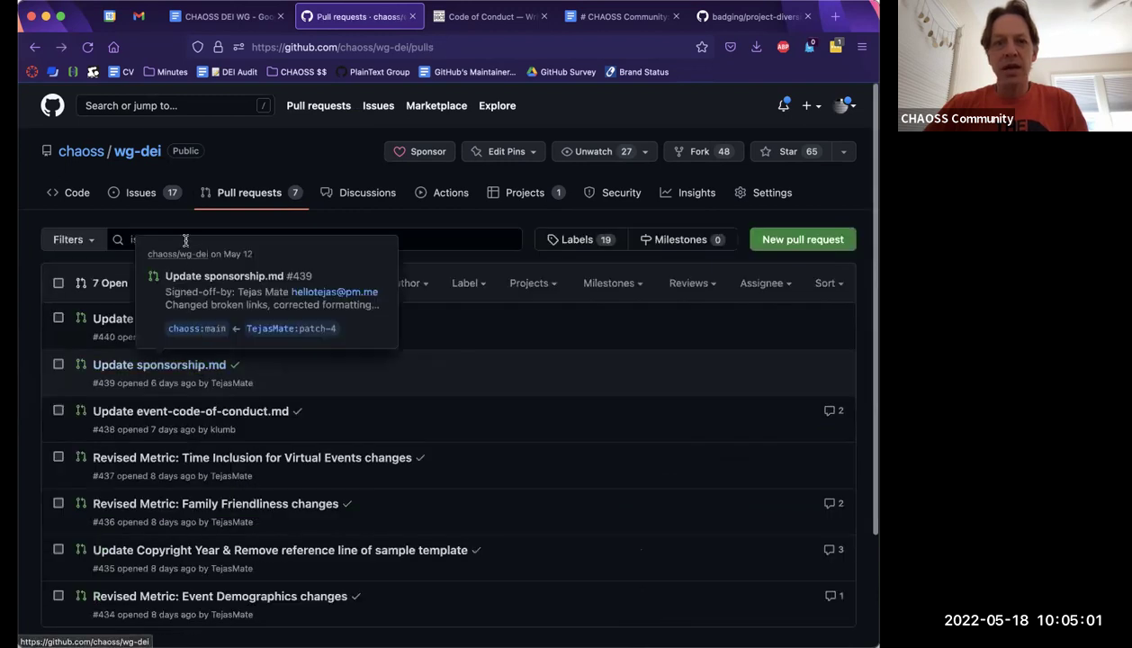
- Look through the repository's open issues once more, followed by its full list of open pull requests
left_click(165, 195)
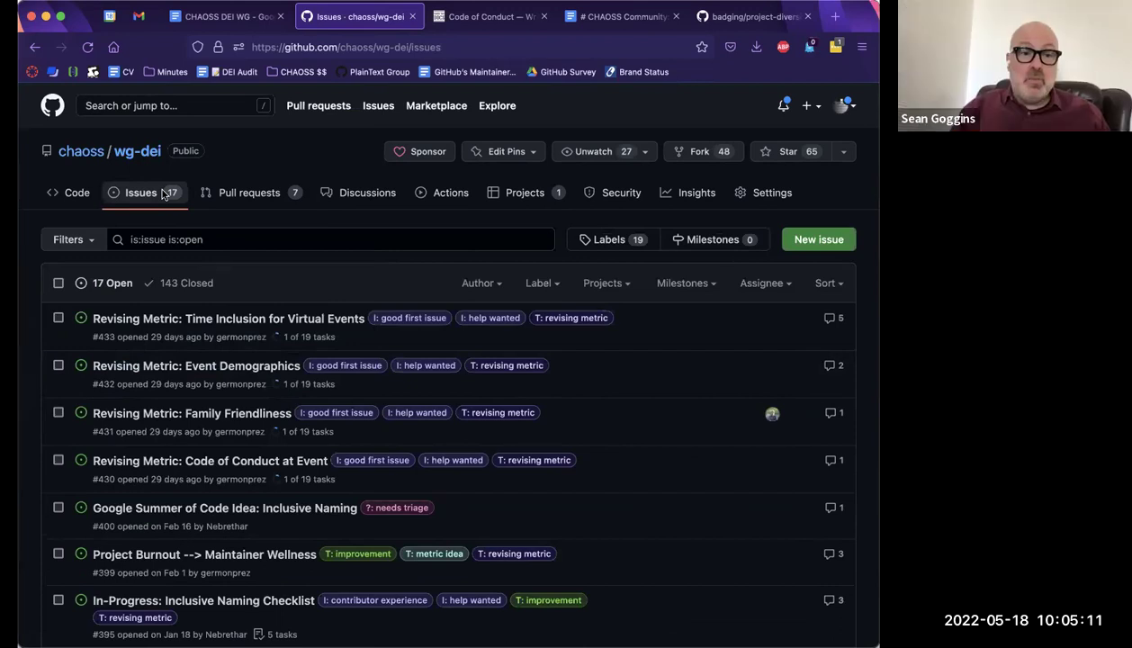
mouse_move(259, 367)
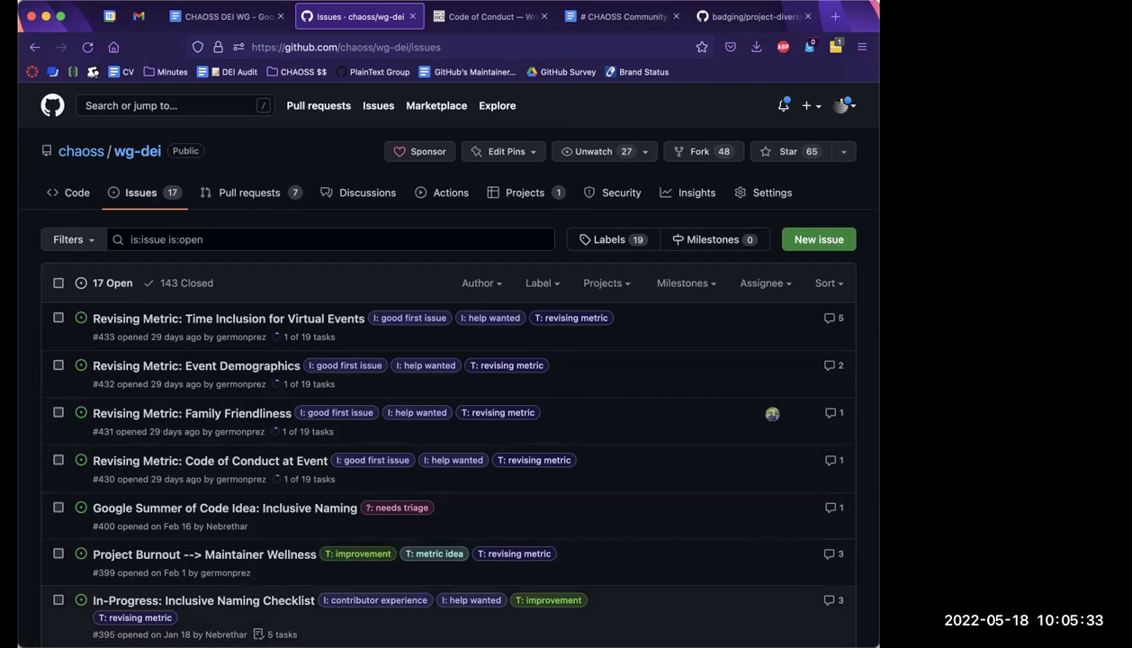
left_click(243, 195)
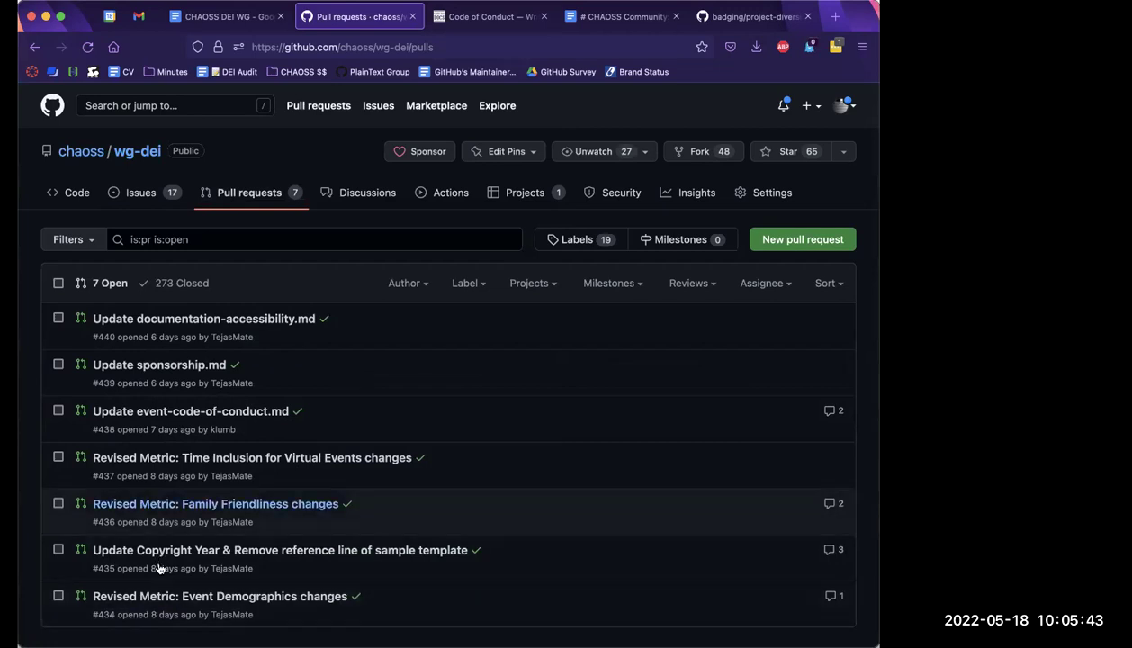
scroll(160, 570, "down", 1)
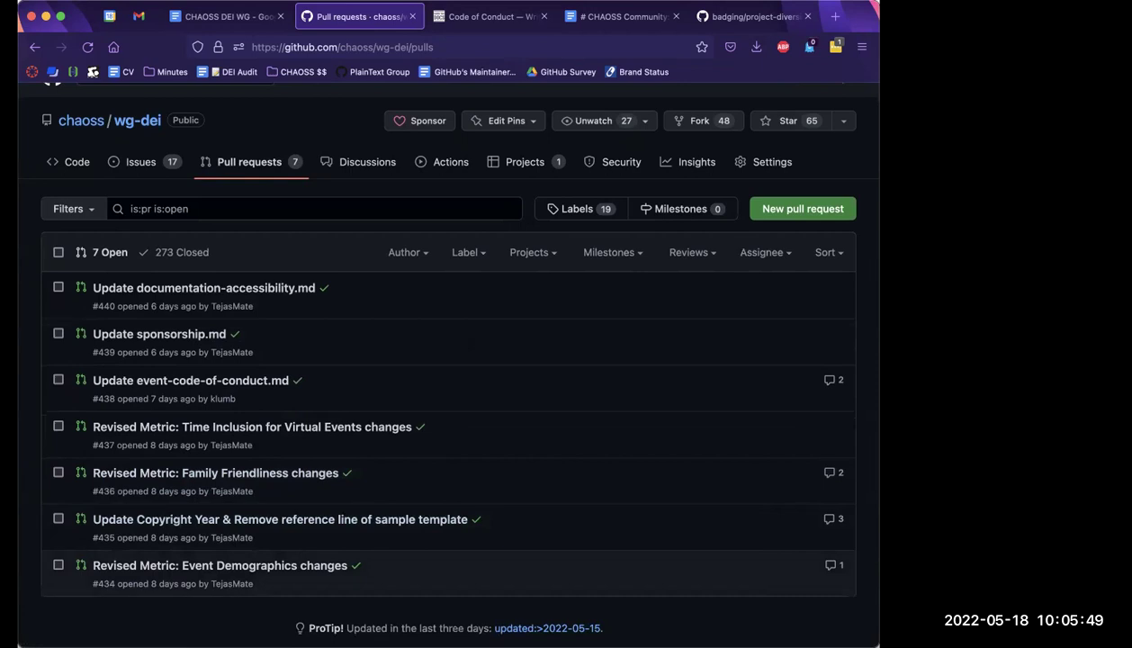
scroll(211, 499, "up", 1)
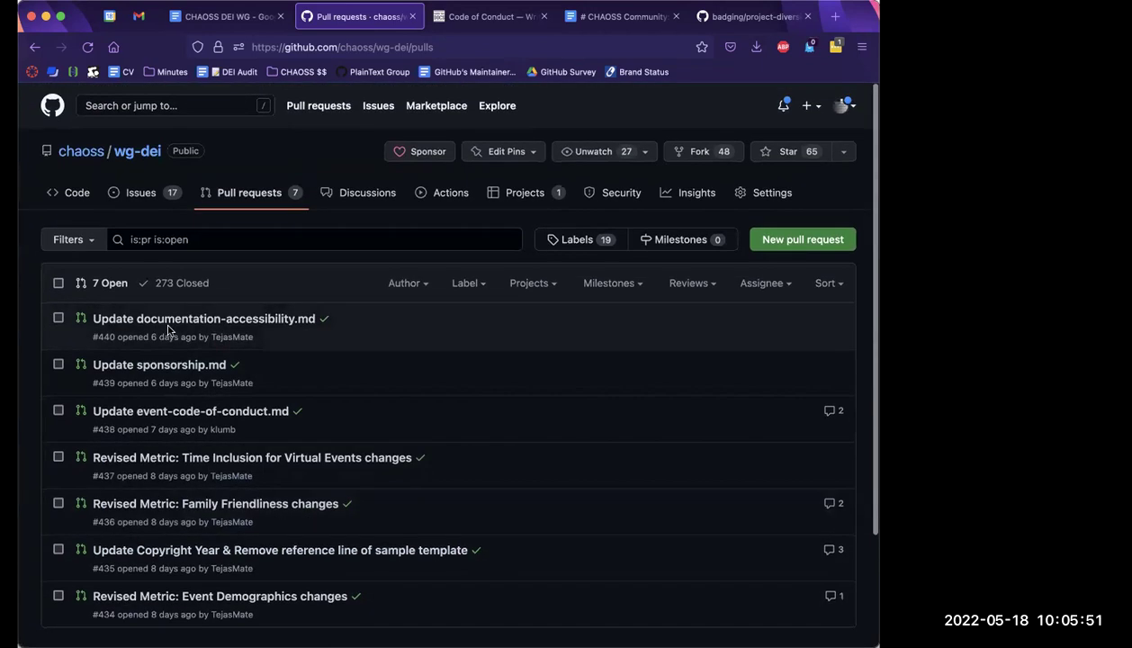
- Open the "Update documentation-accessibility.md" pull request #440 and review all the differences in its changed file
mouse_move(167, 325)
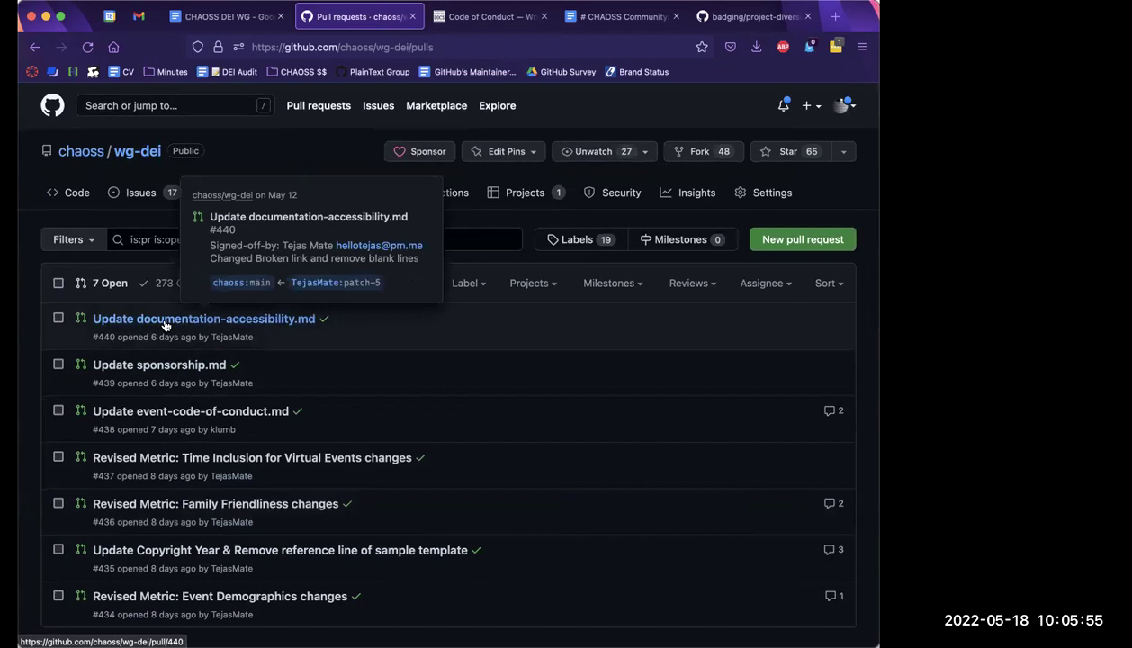
left_click(167, 323)
left_click(419, 320)
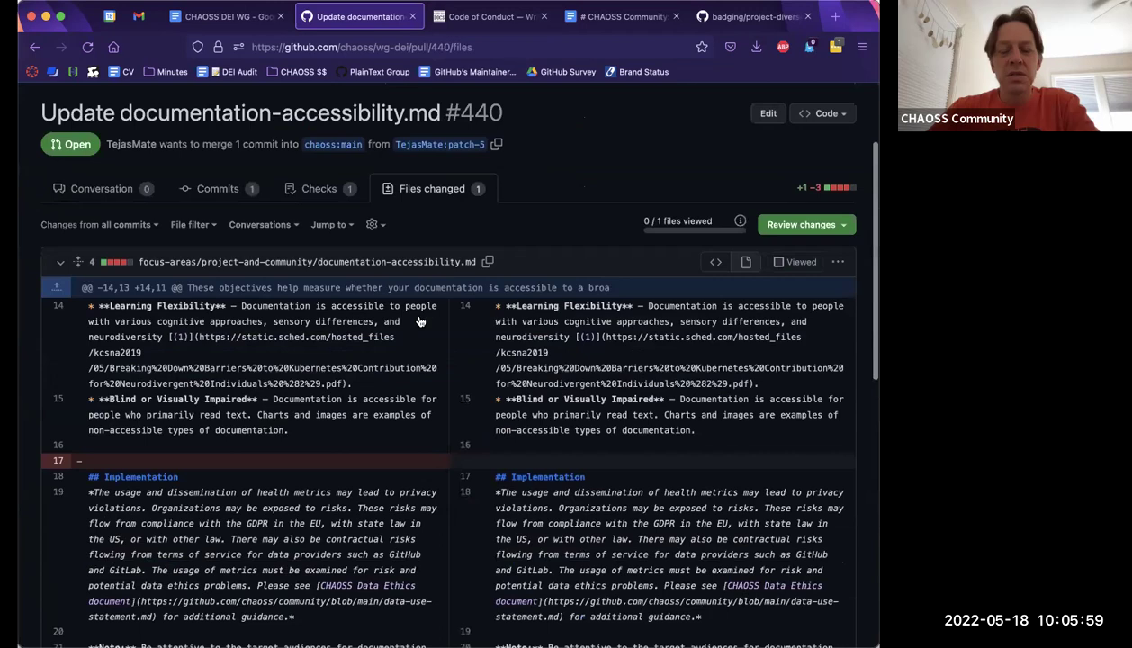
scroll(418, 320, "down", 2)
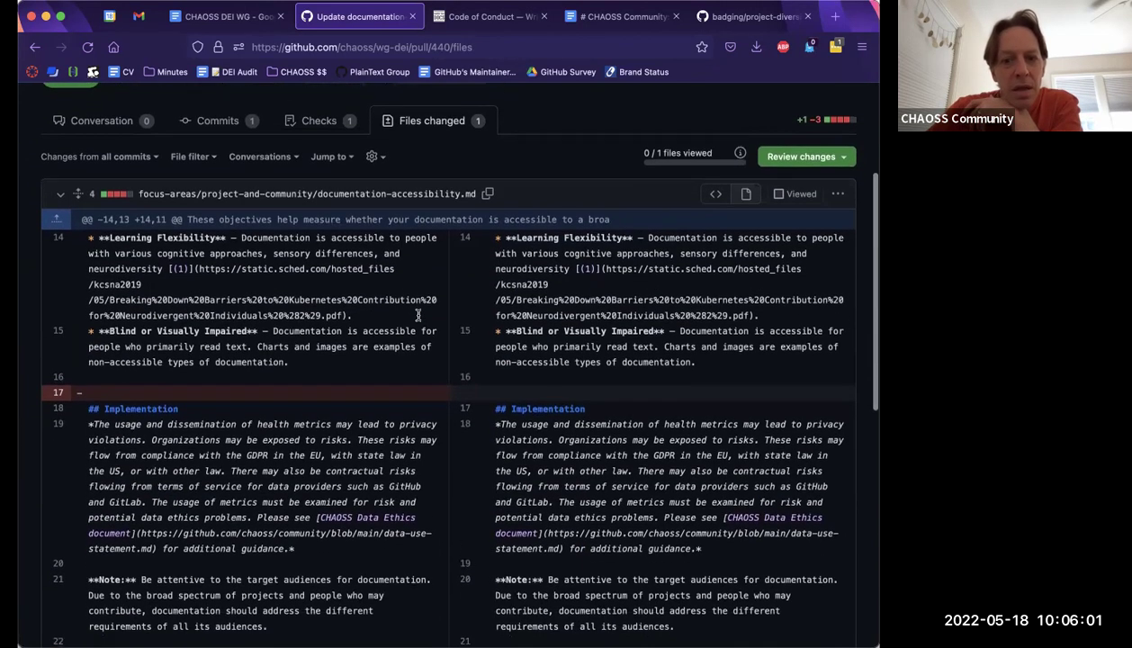
scroll(418, 316, "up", 1)
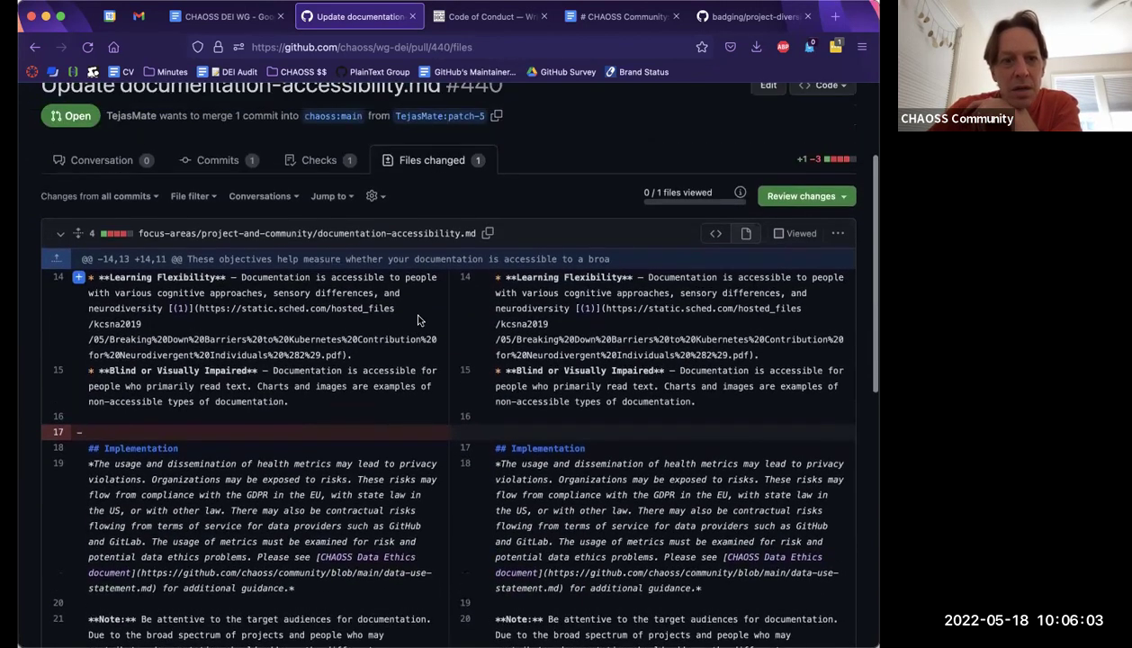
scroll(418, 320, "down", 1)
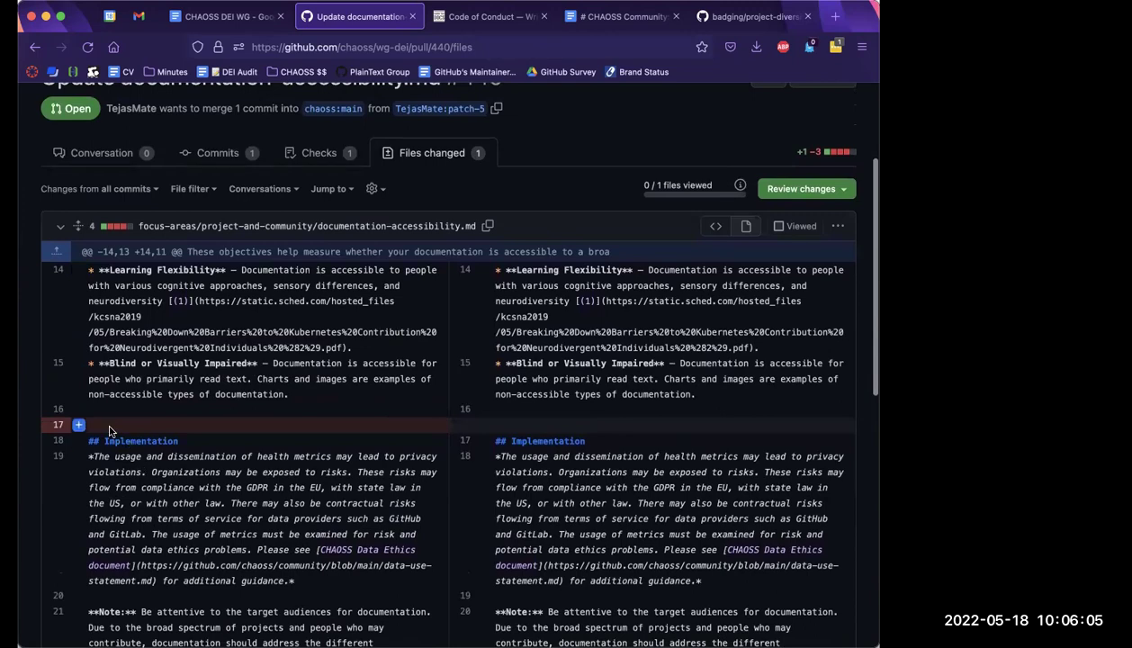
scroll(288, 534, "down", 8)
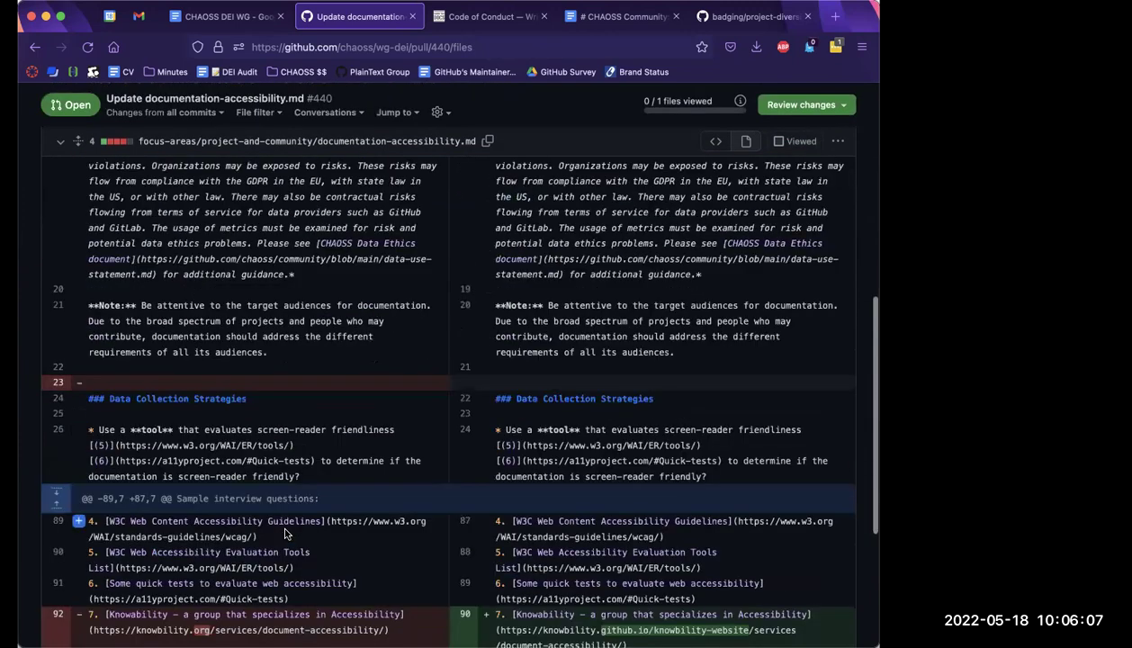
scroll(285, 534, "down", 4)
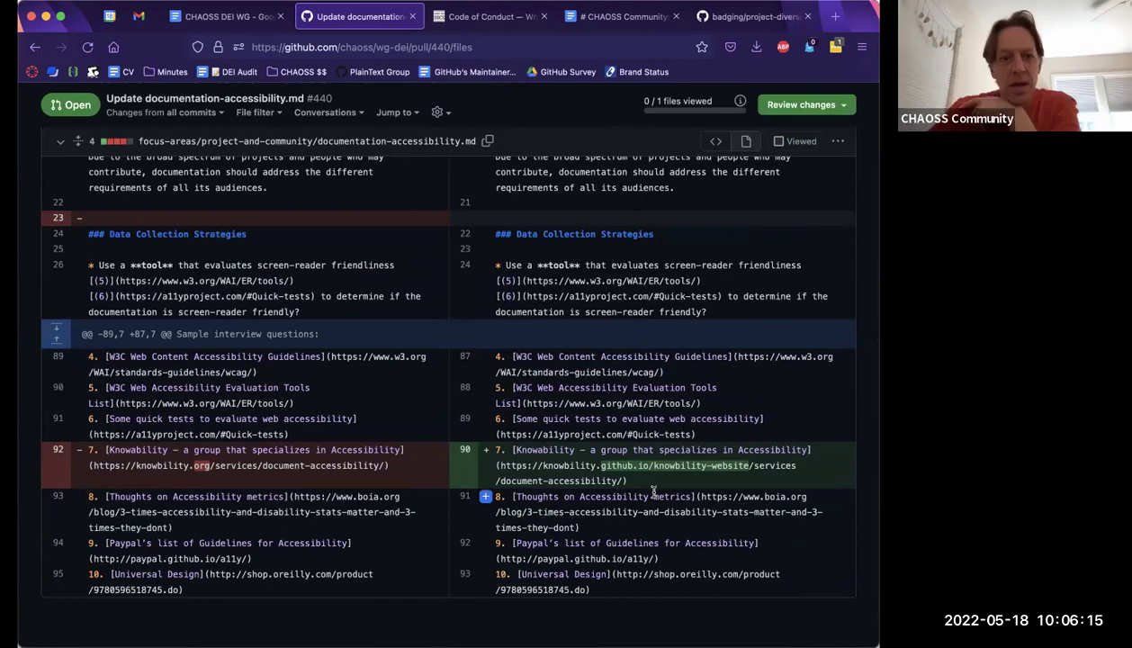
scroll(653, 490, "down", 2)
scroll(653, 494, "up", 15)
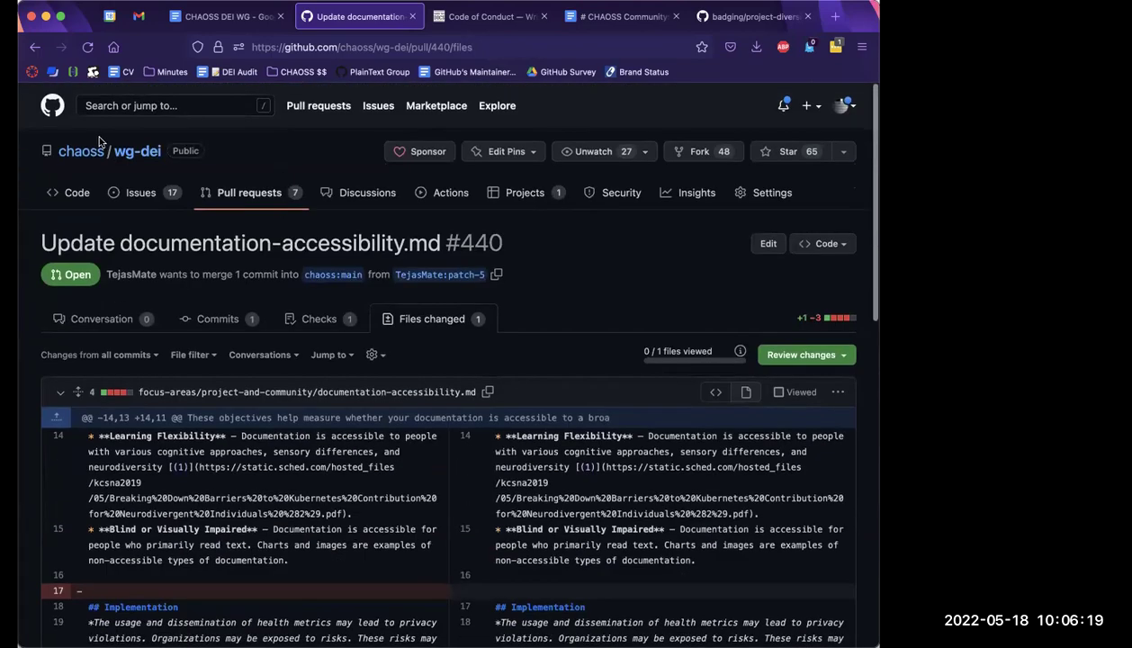
- Open the "Update sponsorship.md" pull request #439 from the pull requests list and review the differences in its changed file
left_click(252, 192)
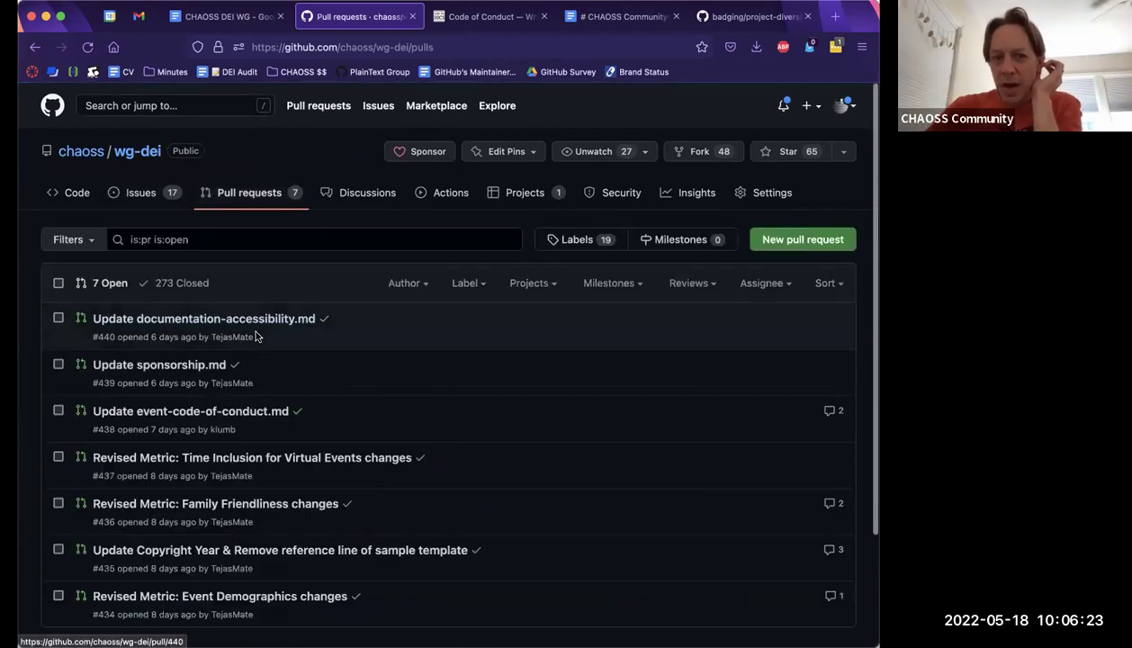
left_click(220, 365)
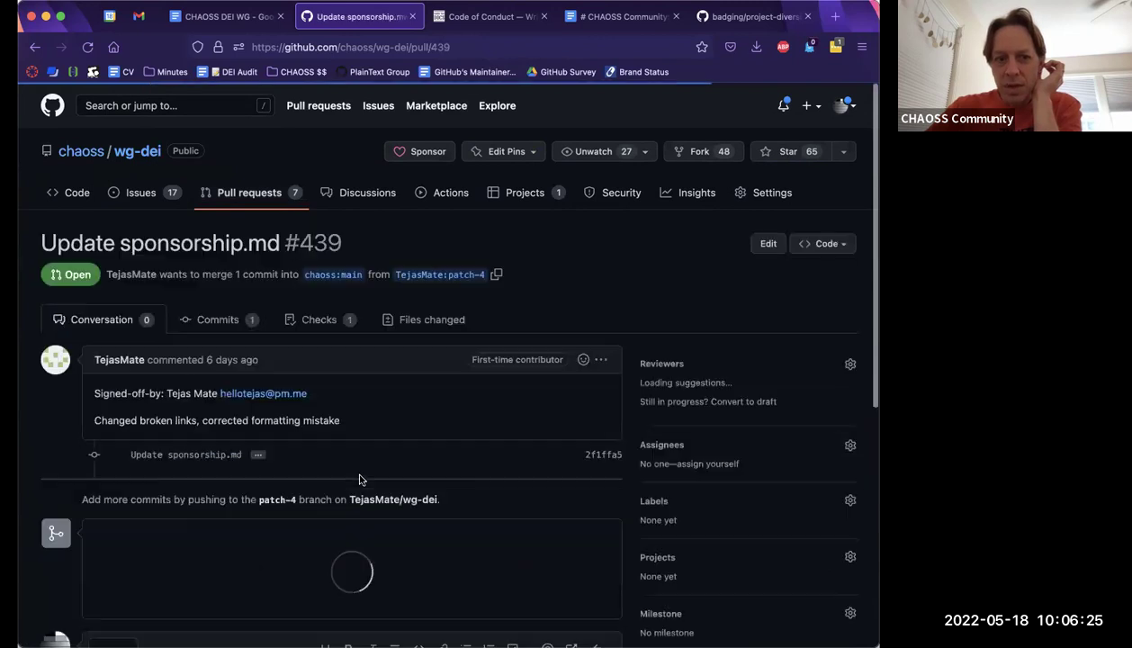
left_click(423, 319)
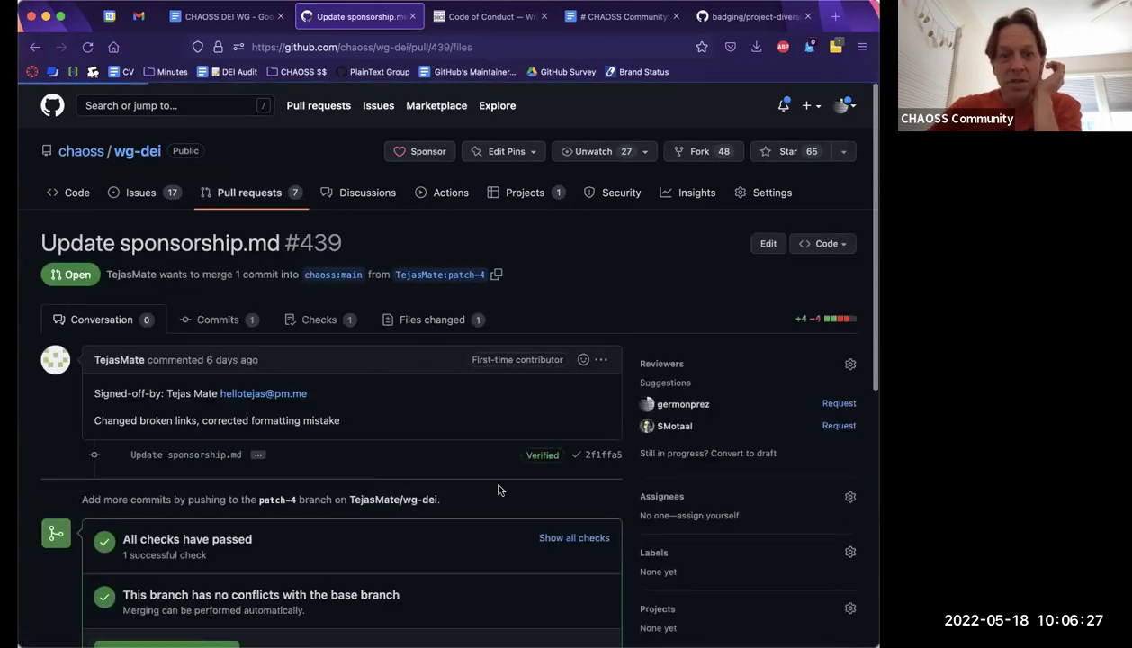
scroll(500, 489, "down", 2)
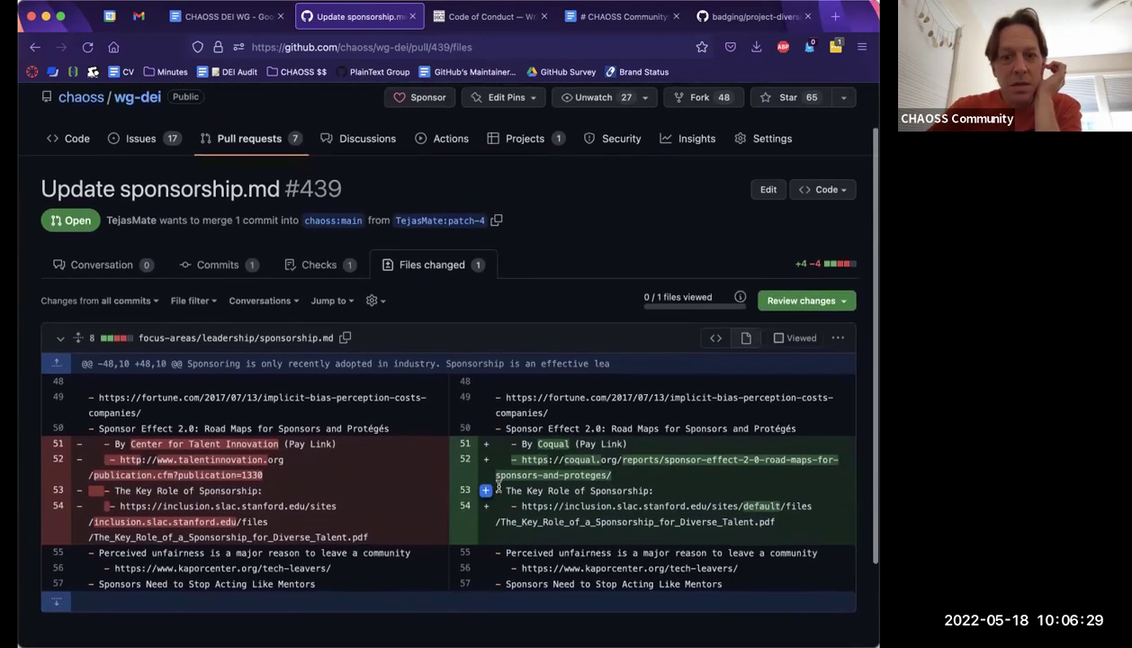
scroll(497, 487, "down", 1)
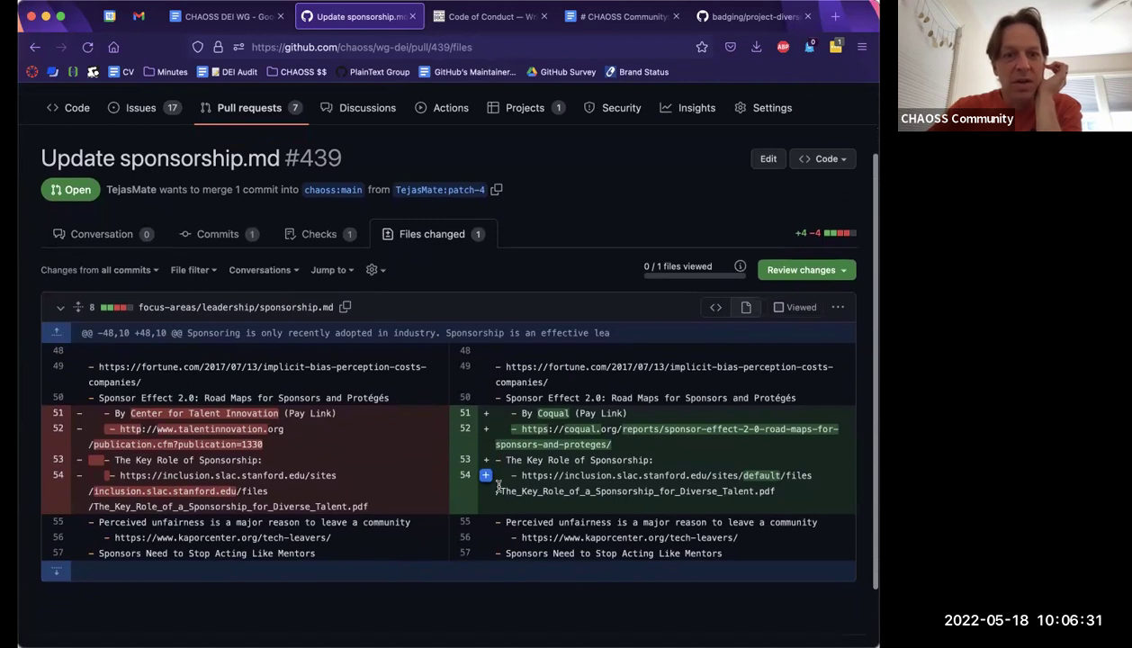
scroll(498, 486, "down", 2)
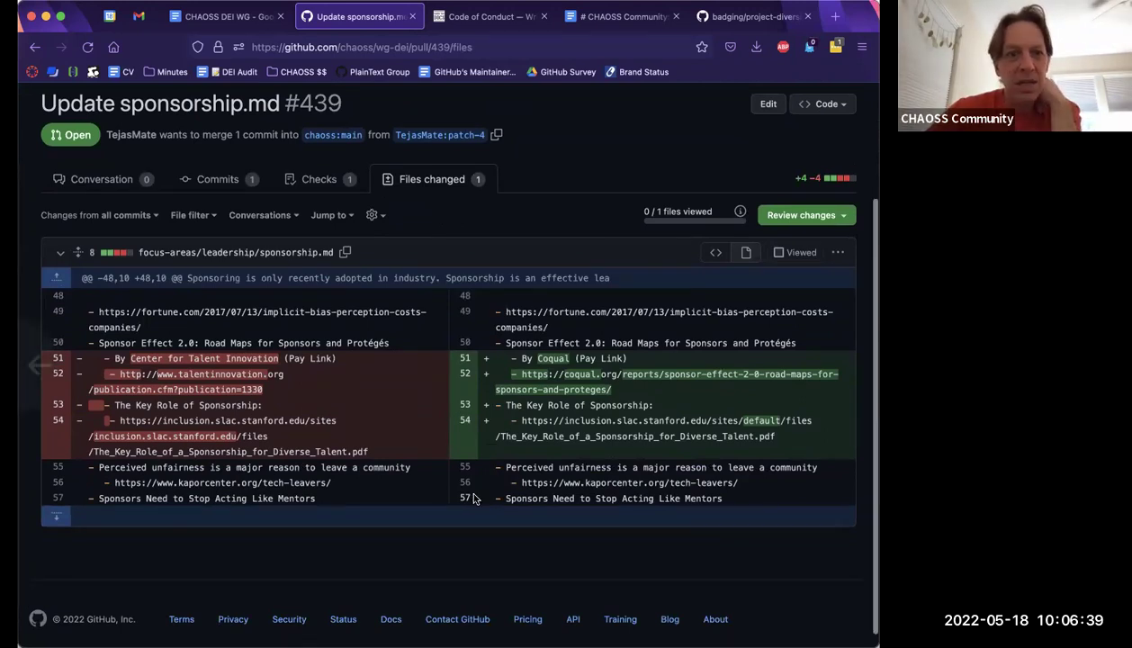
- Return to the list of open pull requests, look over its titles, and check the open issues list for the matching metrics
key("super+bracketleft")
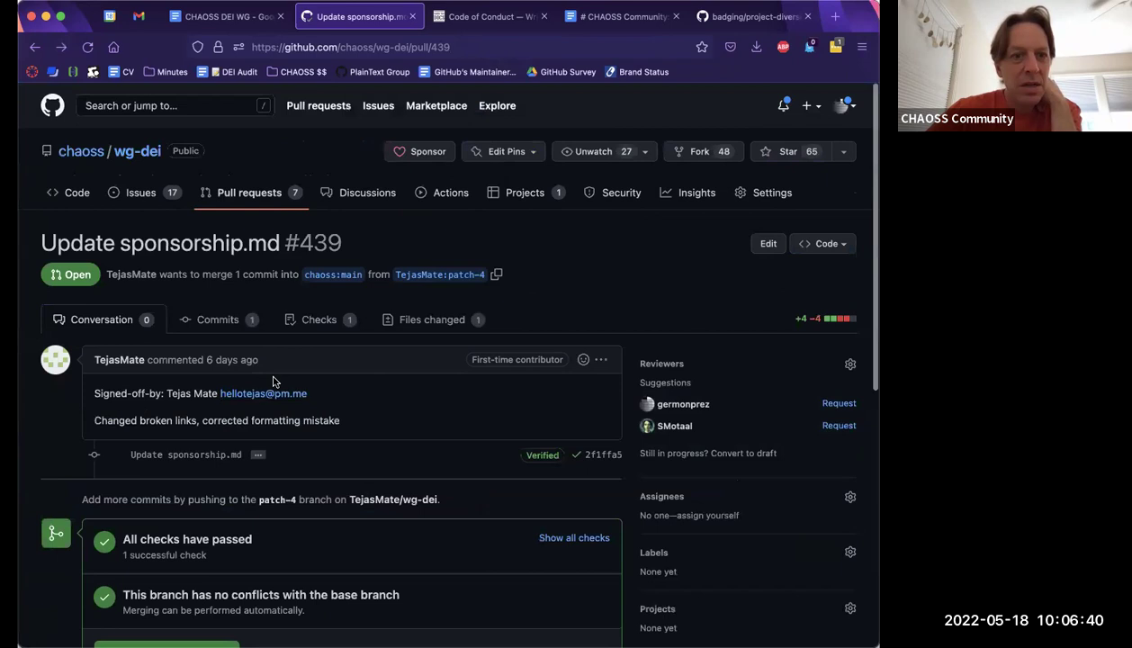
left_click(259, 200)
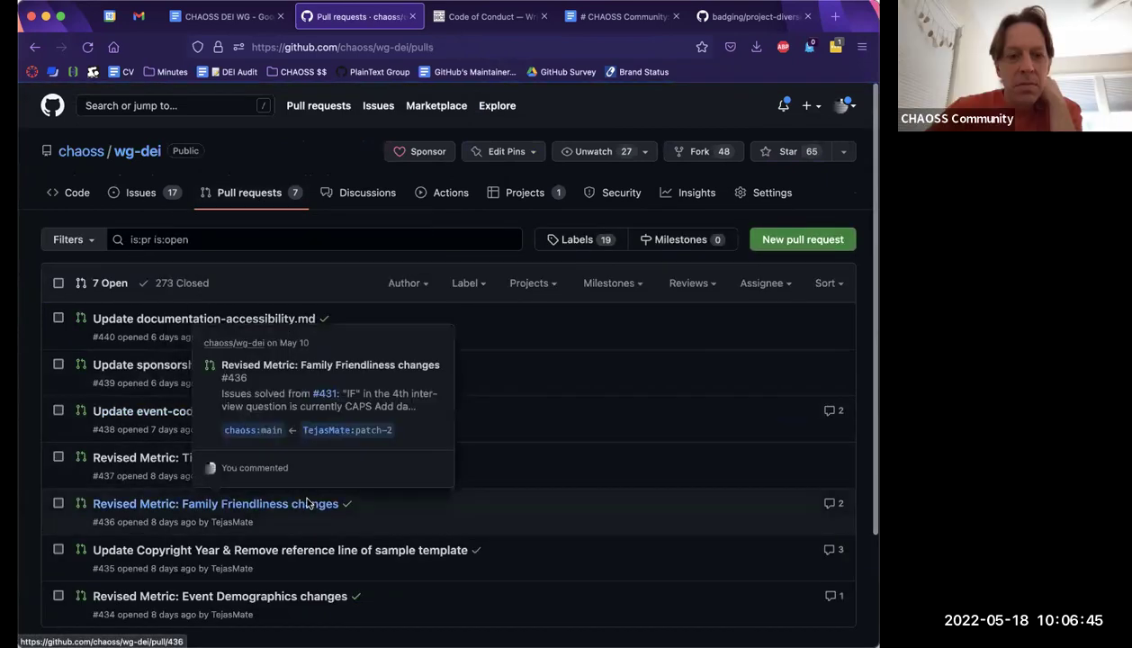
scroll(357, 610, "down", 1)
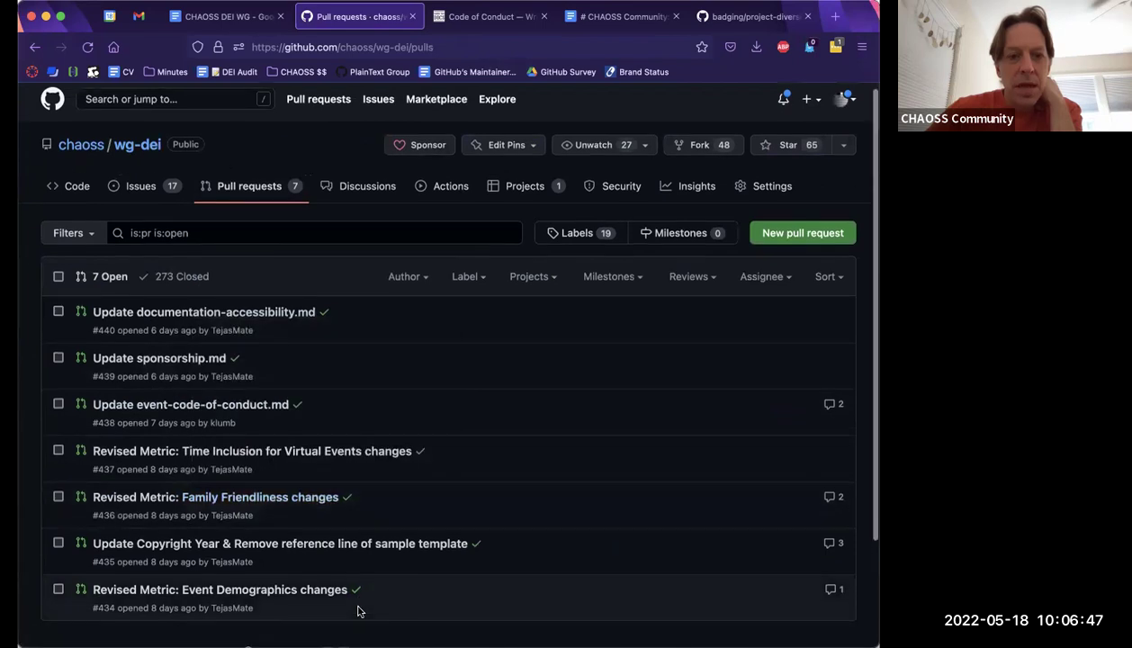
left_click(146, 183)
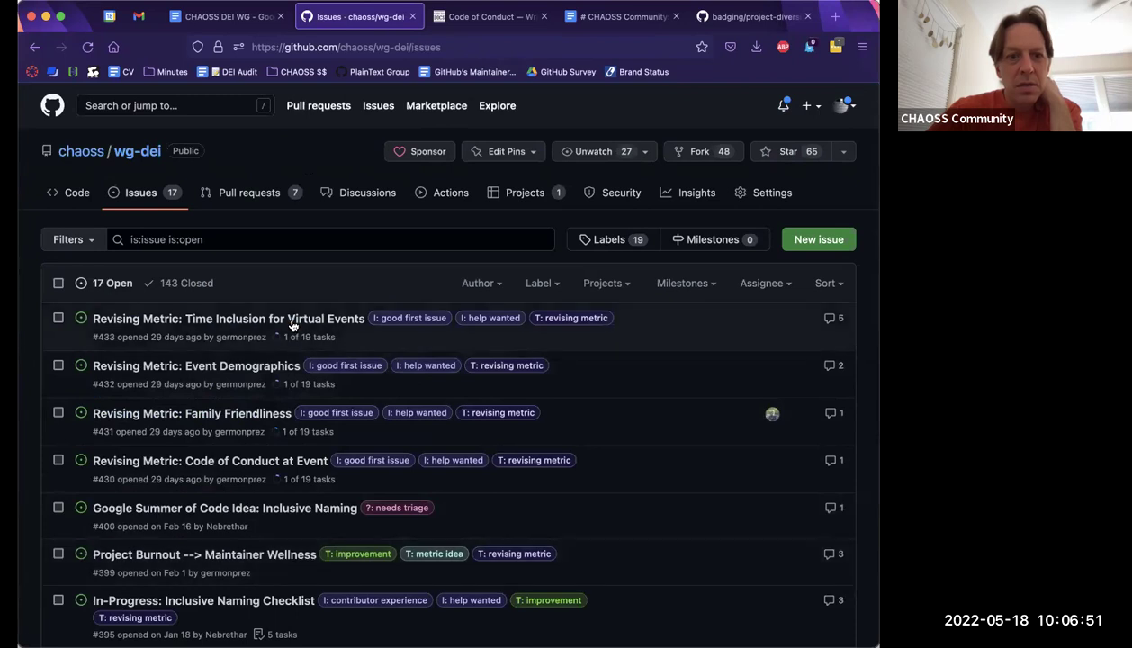
mouse_move(292, 324)
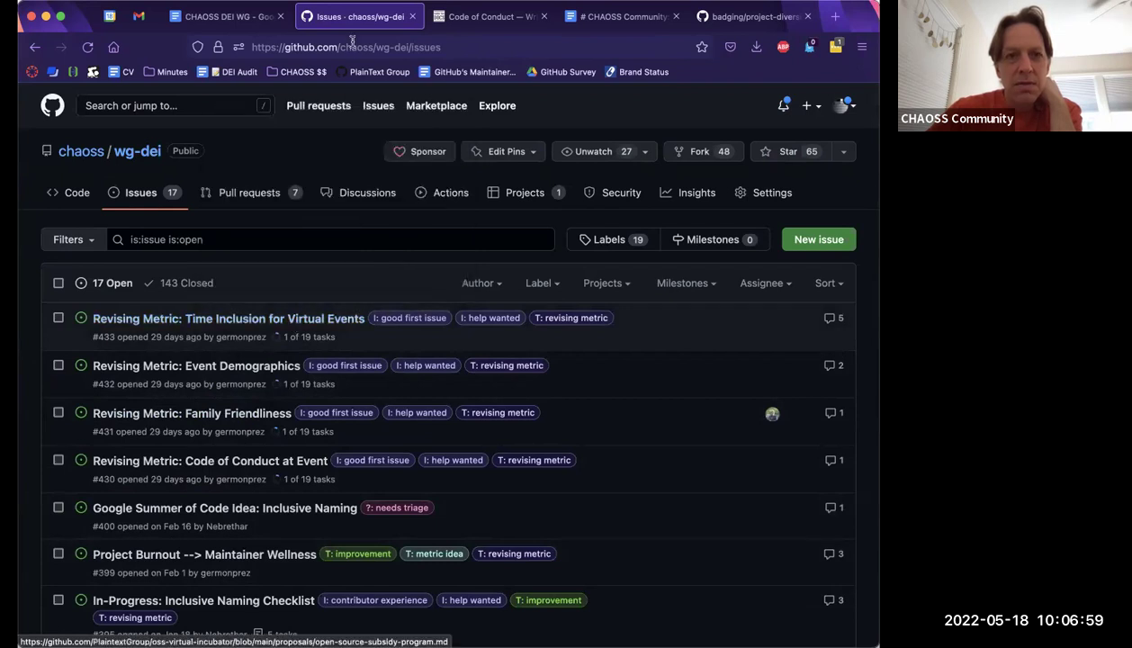
- Open the "Revised Metric: Time Inclusion for Virtual Events changes" pull request #437 and read its description and commit history
left_click(265, 194)
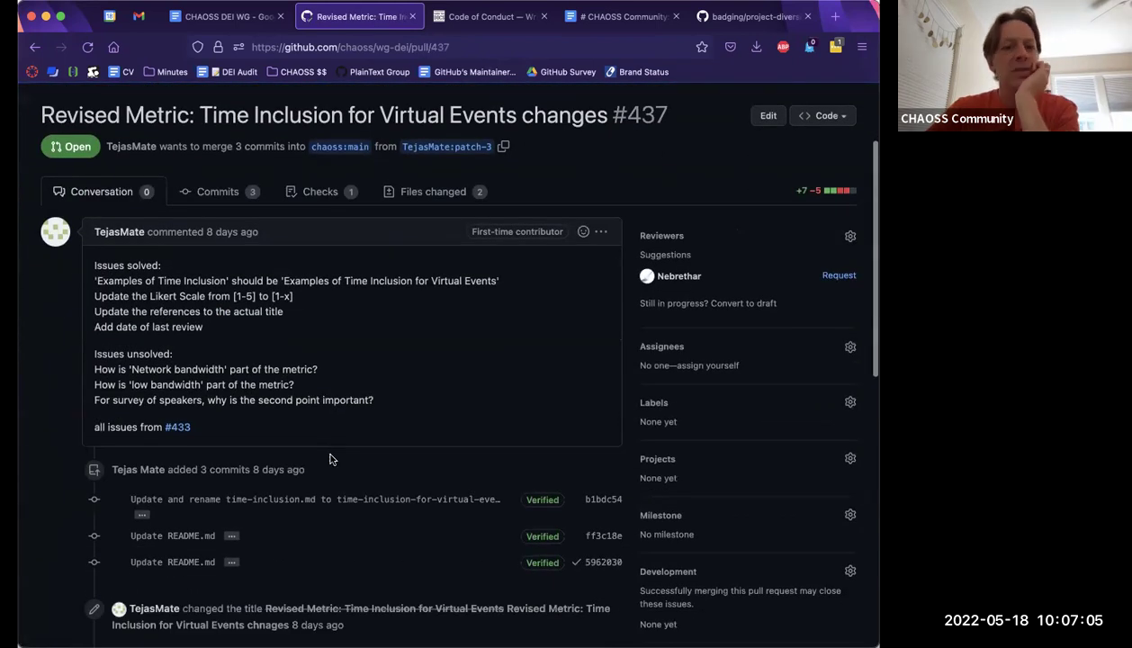
scroll(329, 459, "down", 1)
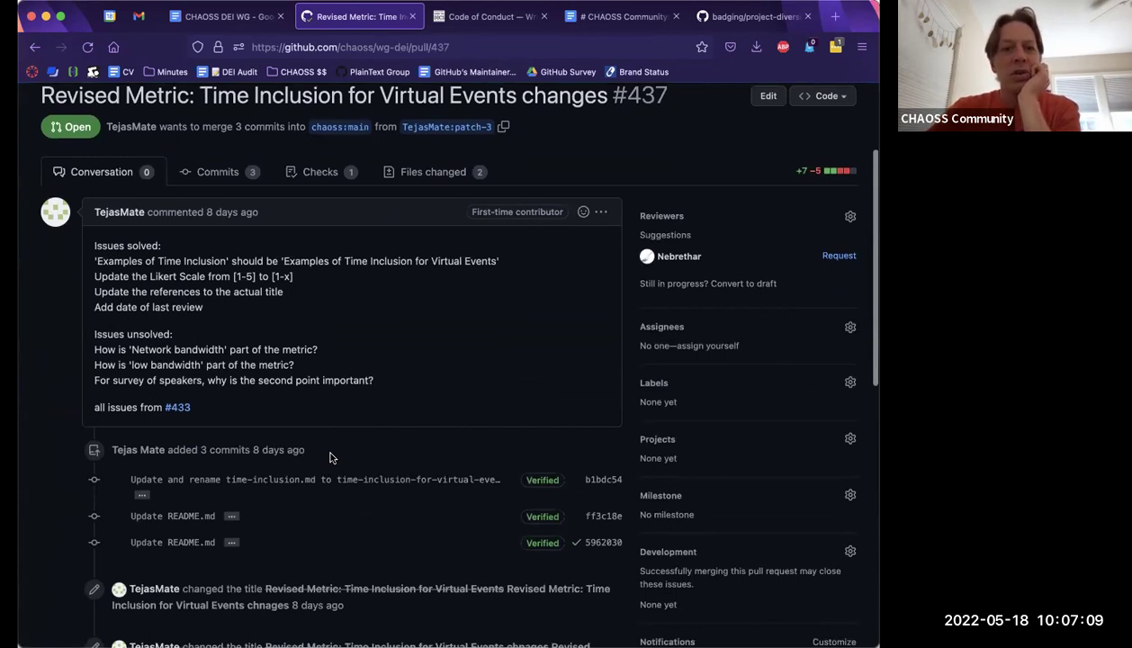
scroll(329, 458, "down", 1)
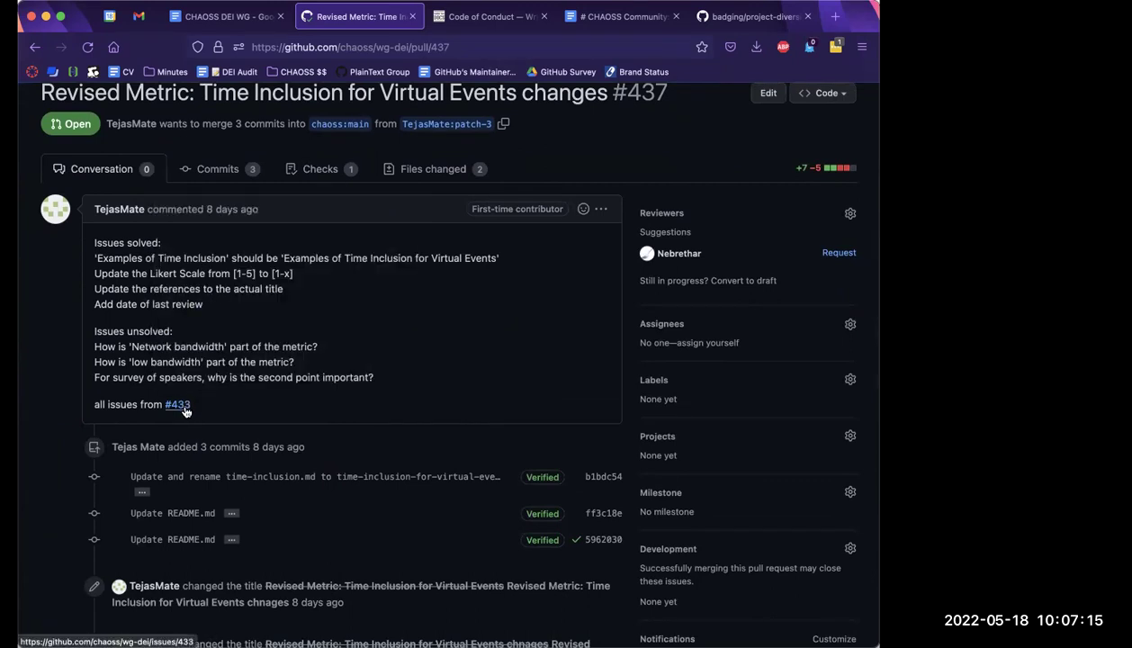
mouse_move(183, 414)
scroll(290, 410, "down", 2)
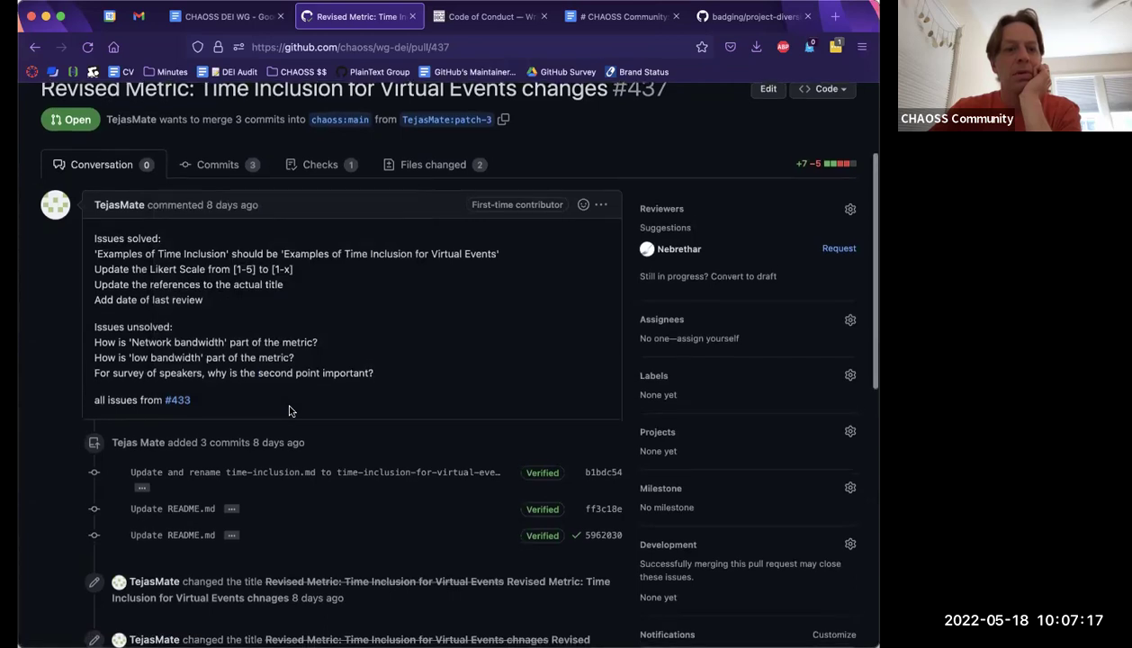
scroll(290, 410, "down", 10)
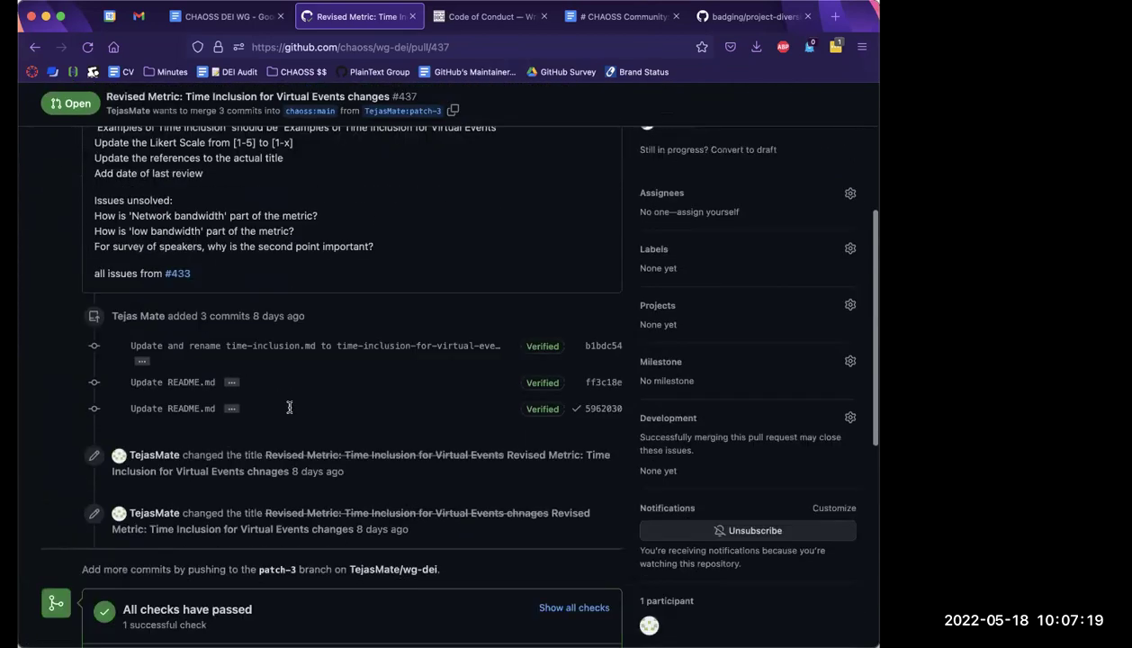
scroll(289, 408, "up", 10)
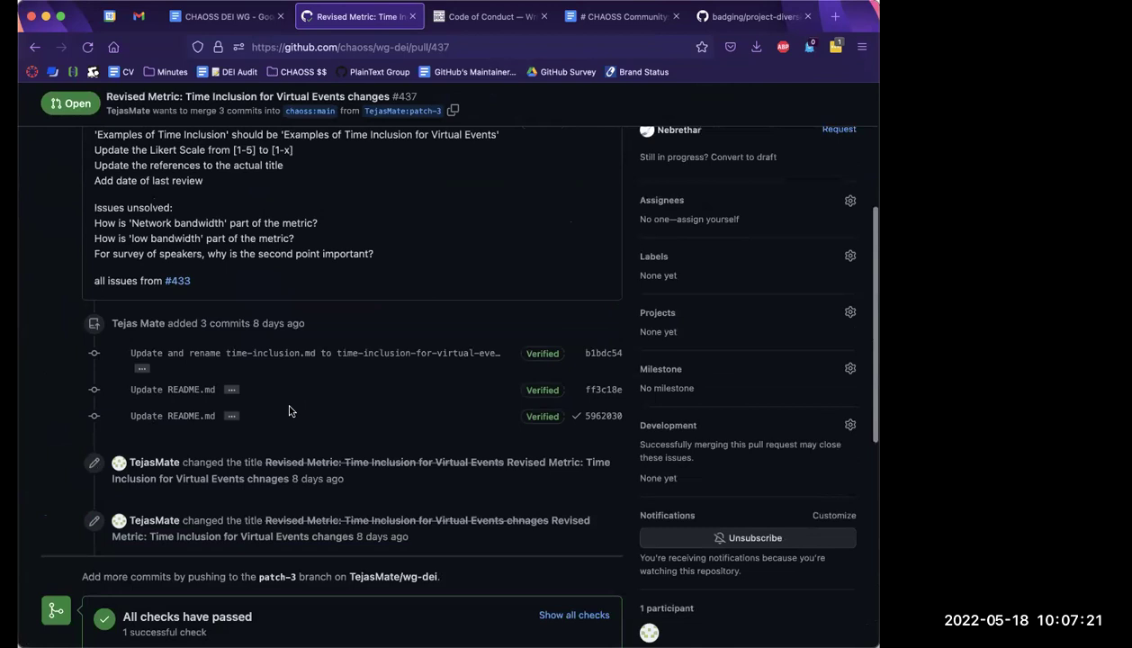
scroll(290, 410, "up", 2)
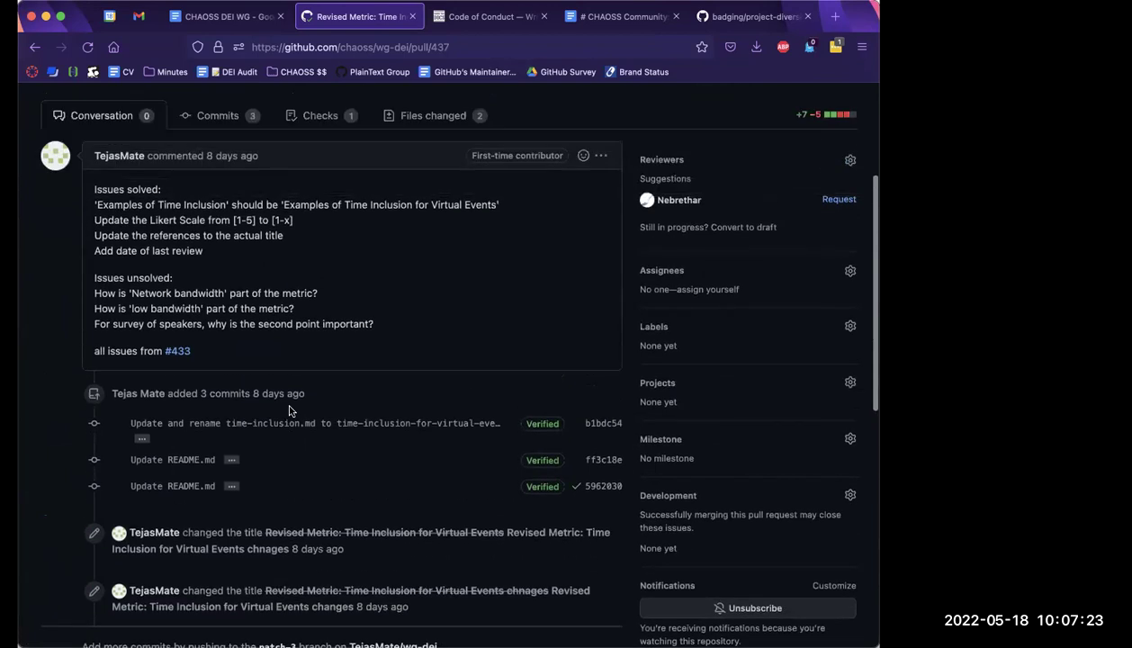
- Highlight the unsolved questions in the description of pull request #437, clear the selection, and return to the pull requests list
left_click_drag(312, 324, 93, 289)
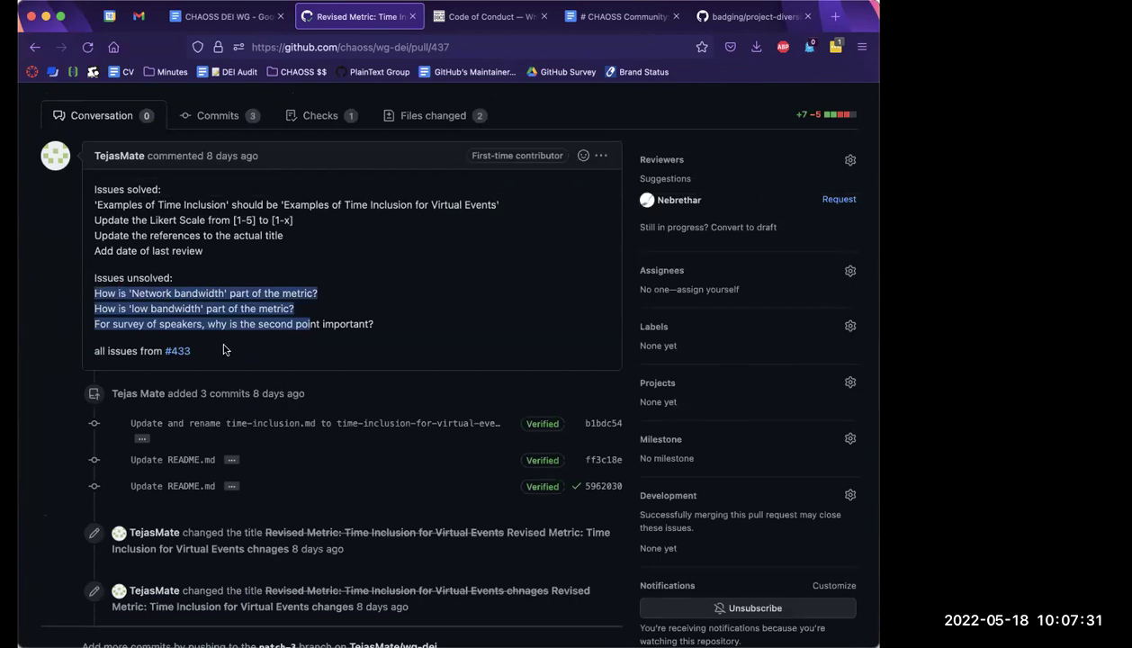
left_click(217, 326)
scroll(243, 239, "left", 5)
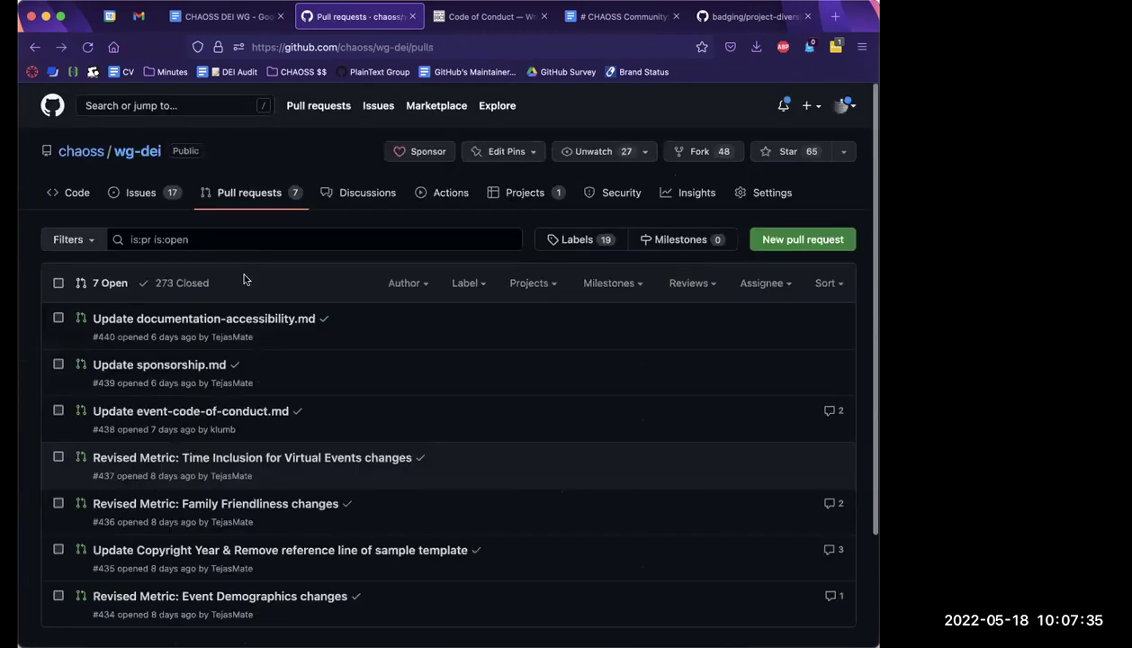
- Check the open issues list briefly, and open the "Revised Metric: Family Friendliness changes" pull request #436 to read its description
left_click(158, 200)
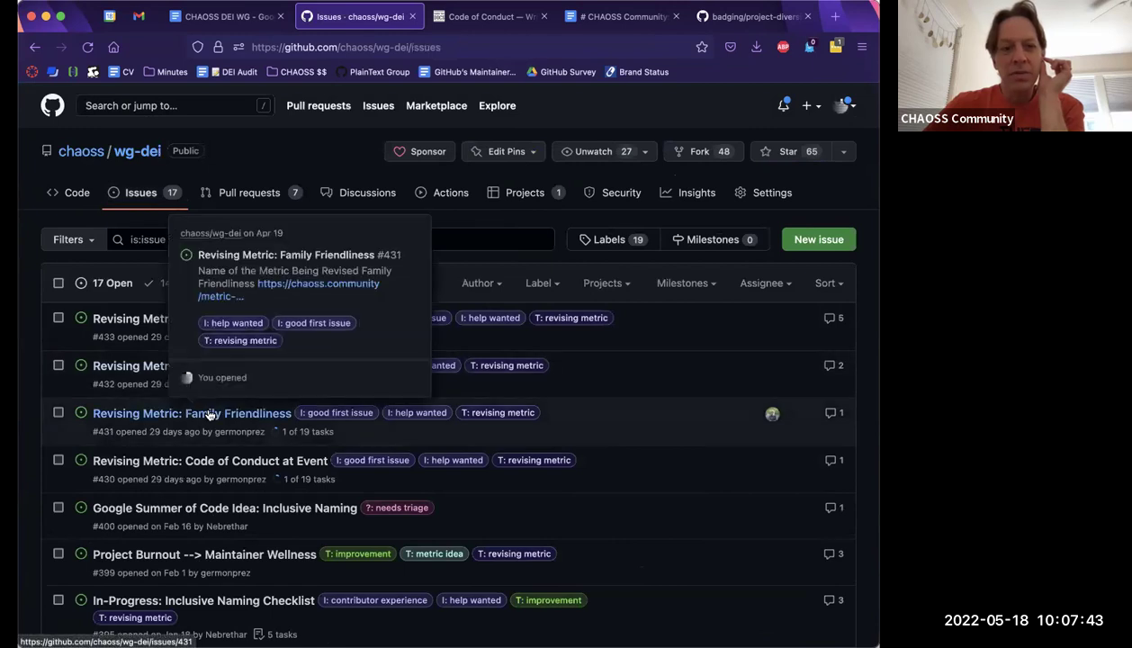
left_click(231, 191)
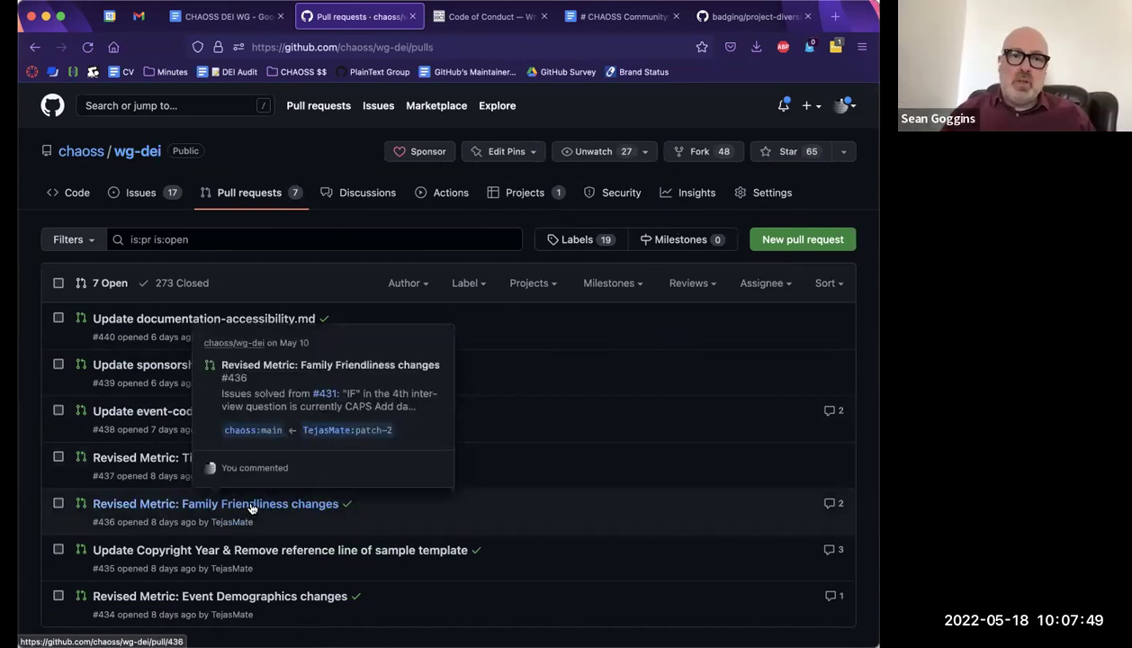
left_click(252, 506)
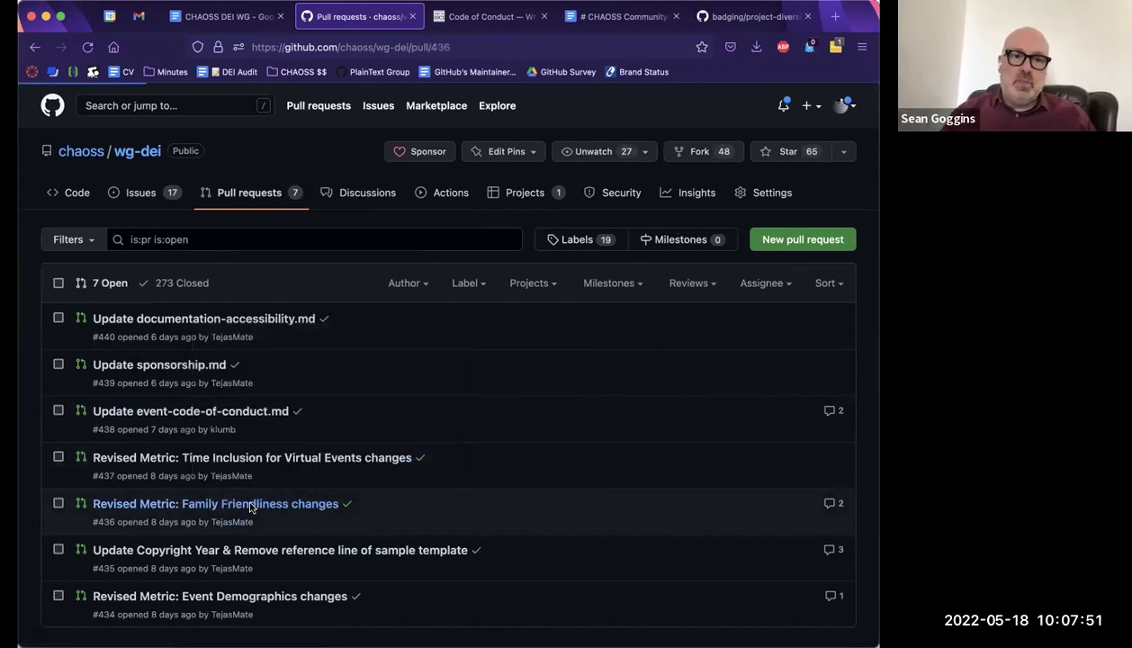
scroll(252, 506, "down", 3)
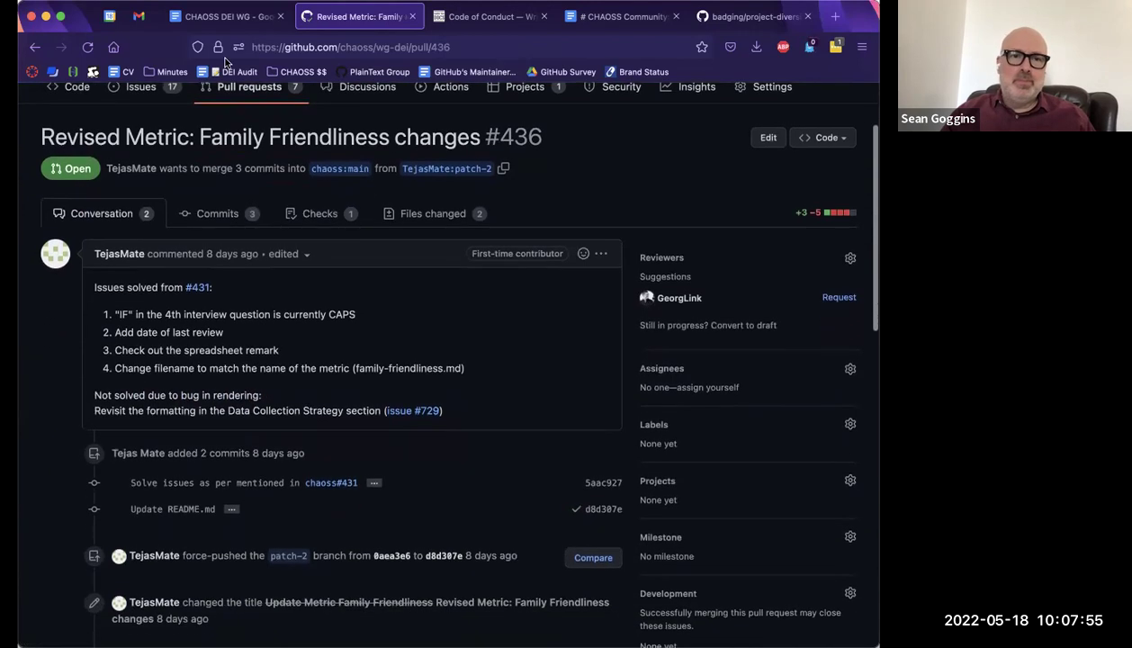
- Switch to the CHAOSS DEI WG notes document and look through the May 11, 2022 meeting notes before returning to the May 18 agenda
left_click(224, 16)
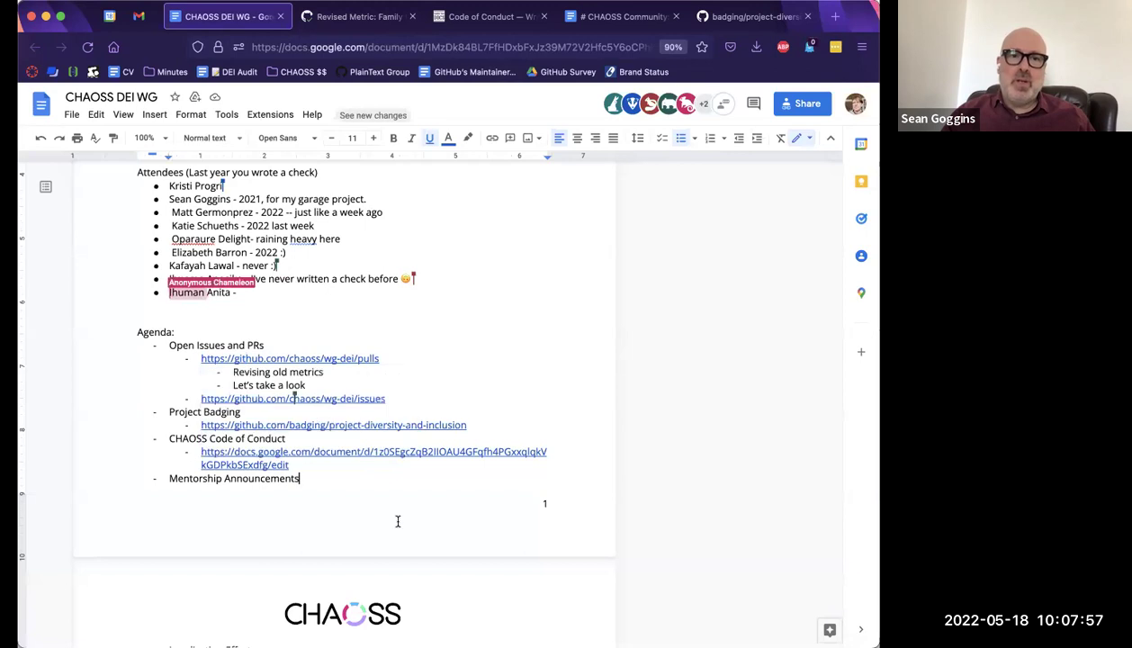
scroll(396, 521, "down", 10)
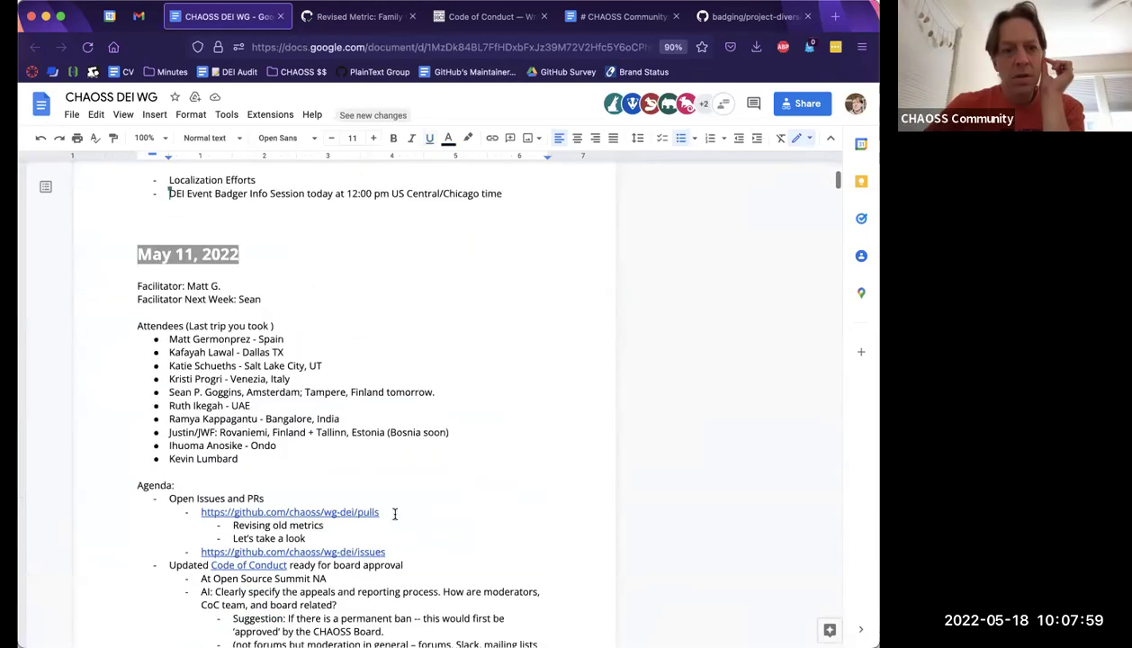
scroll(394, 513, "down", 4)
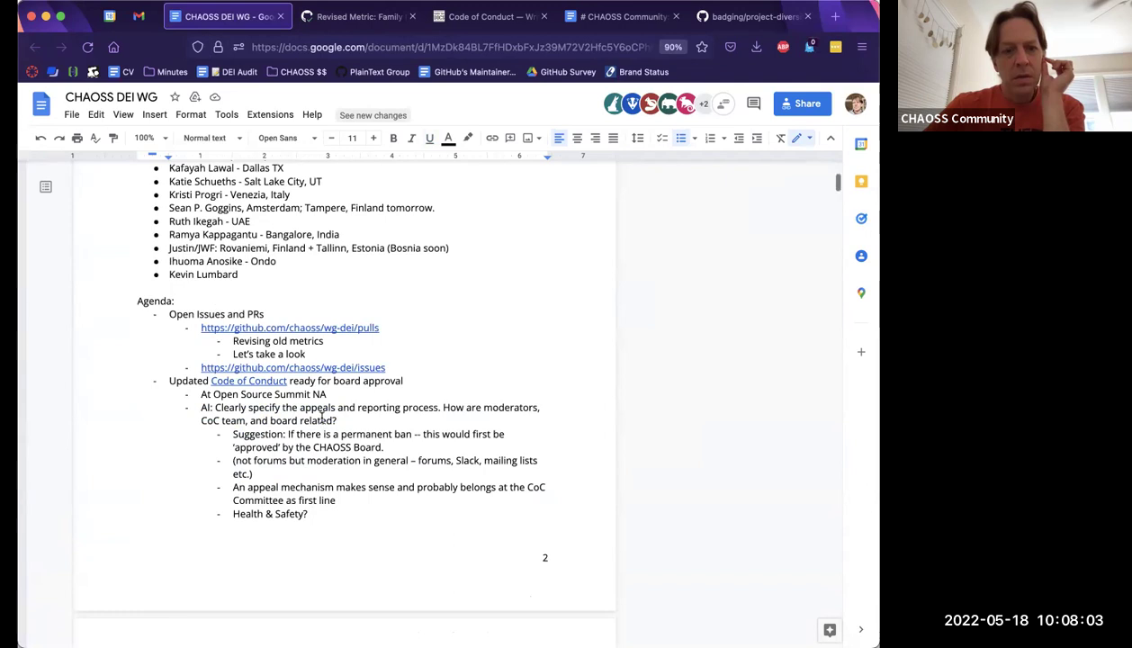
scroll(321, 415, "down", 6)
scroll(321, 416, "down", 4)
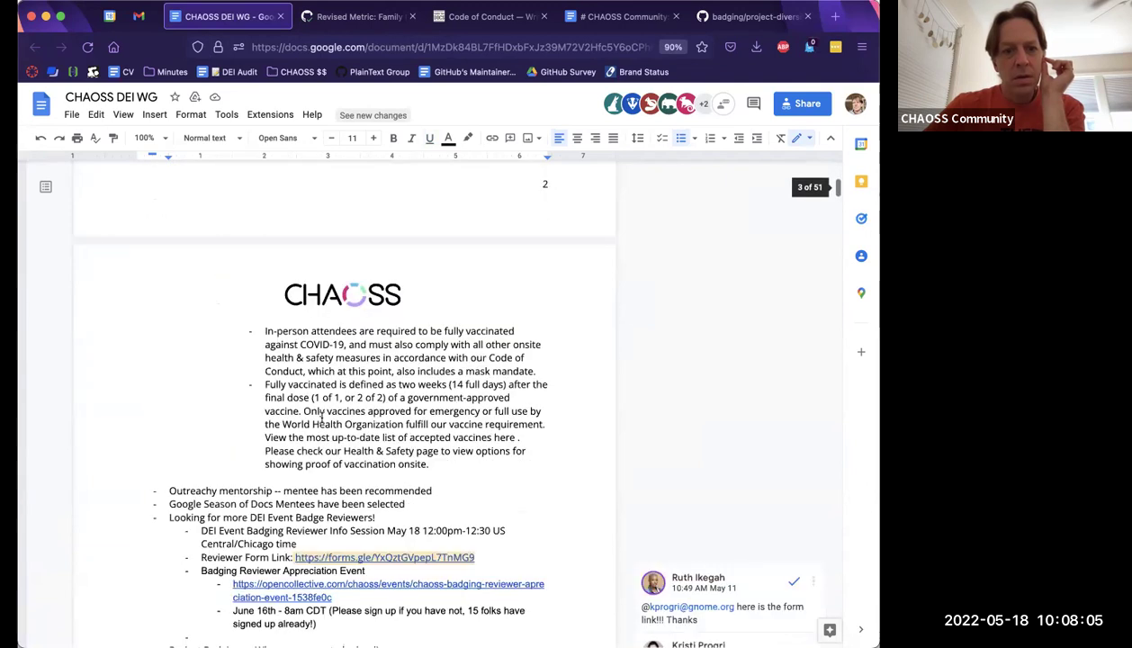
scroll(358, 548, "down", 2)
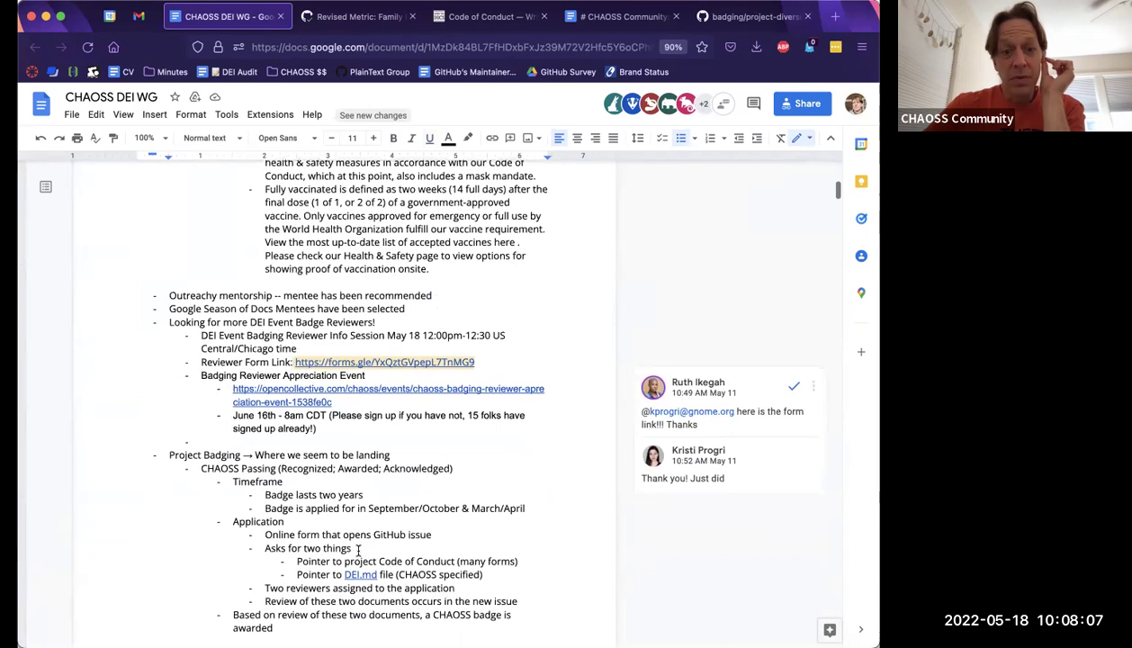
scroll(358, 551, "down", 2)
scroll(358, 550, "up", 12)
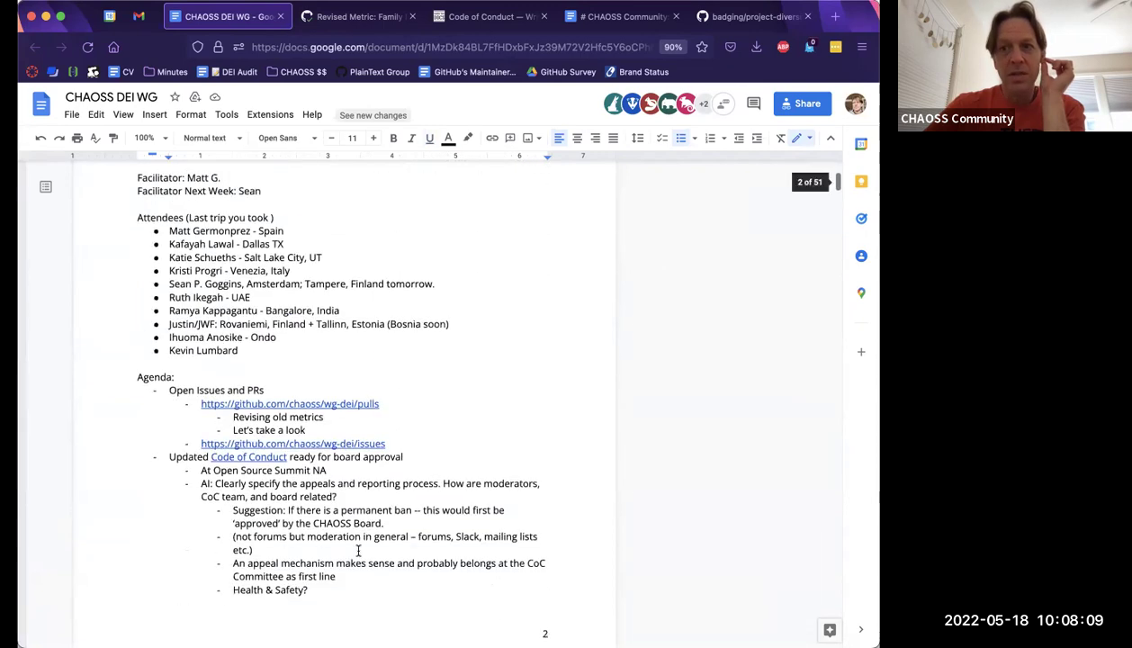
scroll(356, 545, "down", 5)
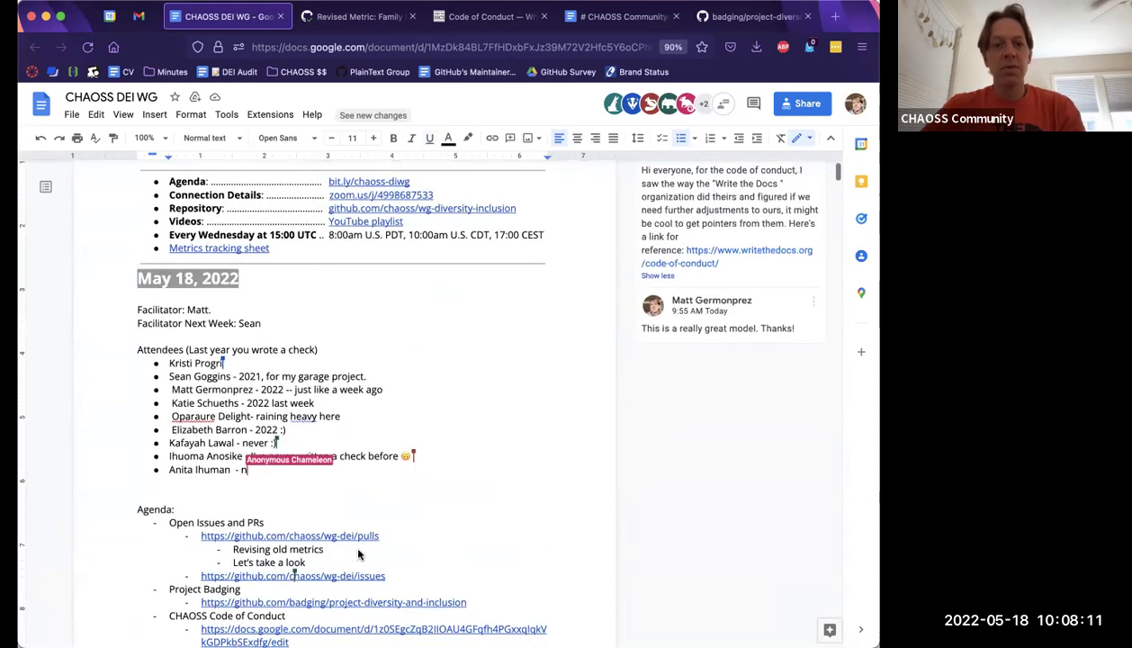
- Add a May 18 follow-up bullet below "Let's take a look" naming the member going to take a look at Time Inclusion for Virtual Events
left_click(349, 526)
key("Return")
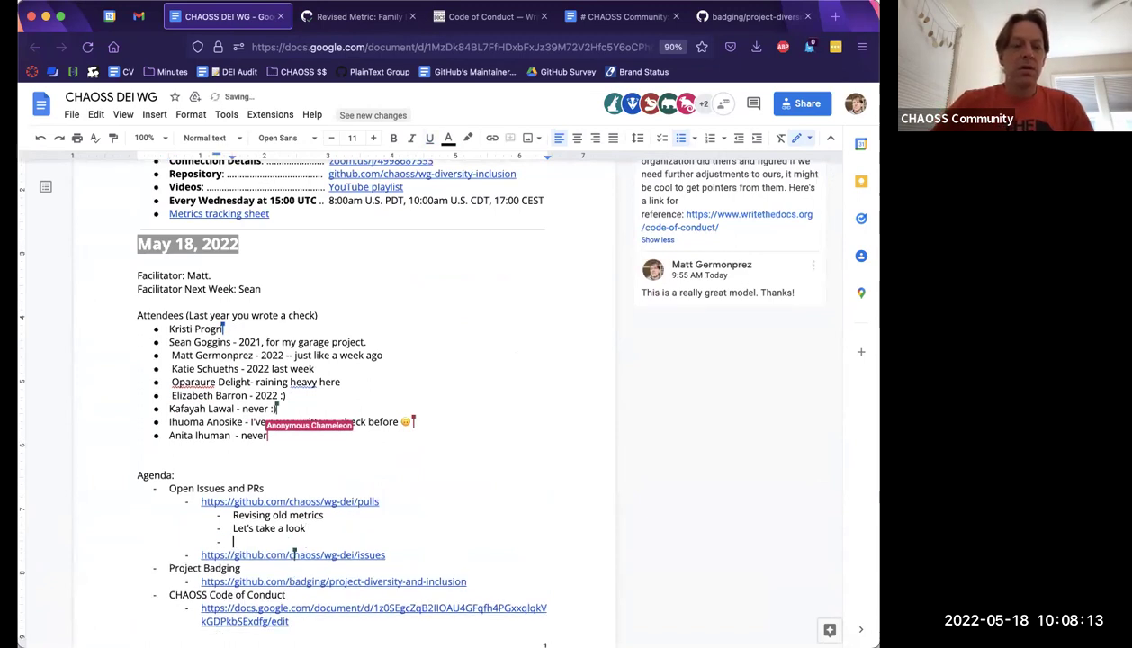
type("Kevin is going to ")
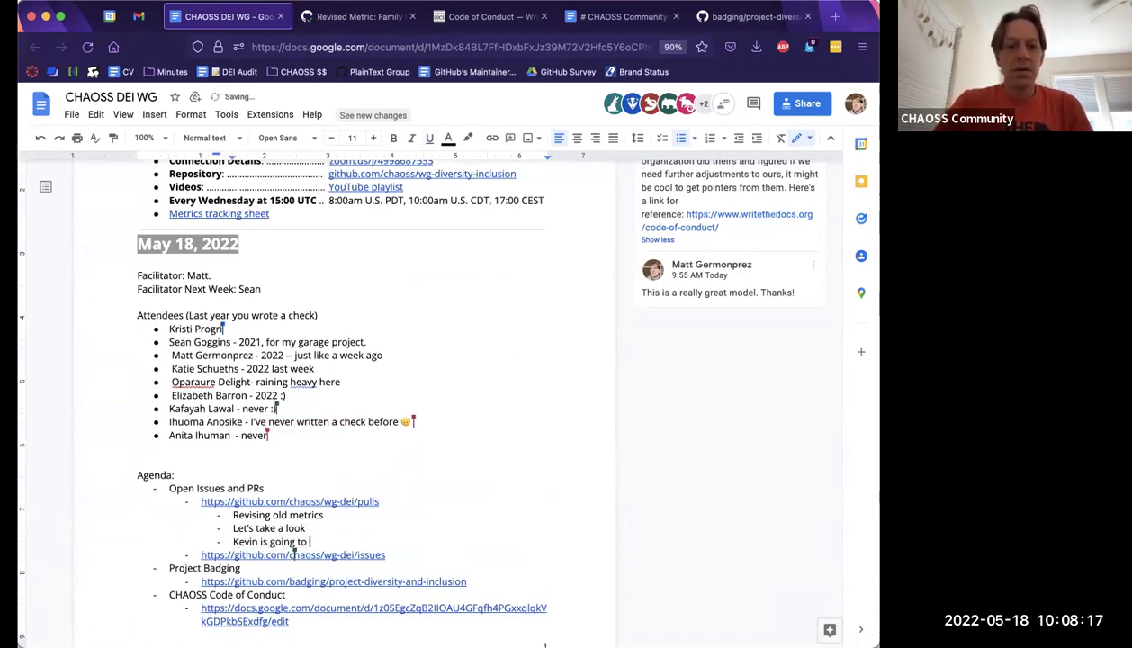
type("take a look at Time Inclusion for Vi")
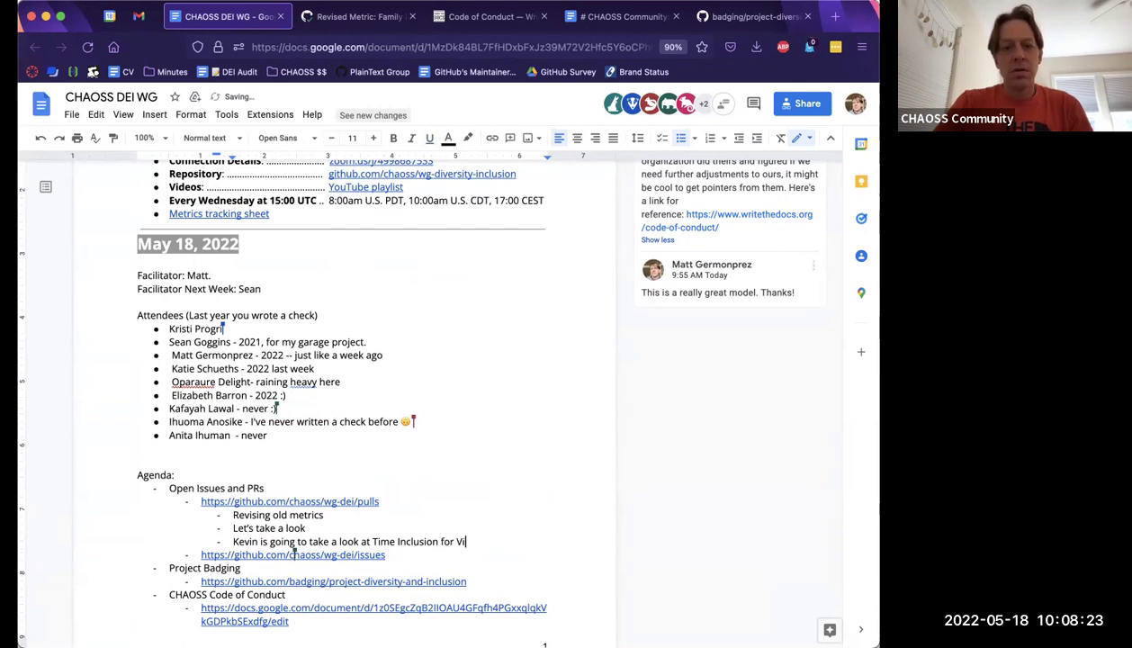
type("rtual Even")
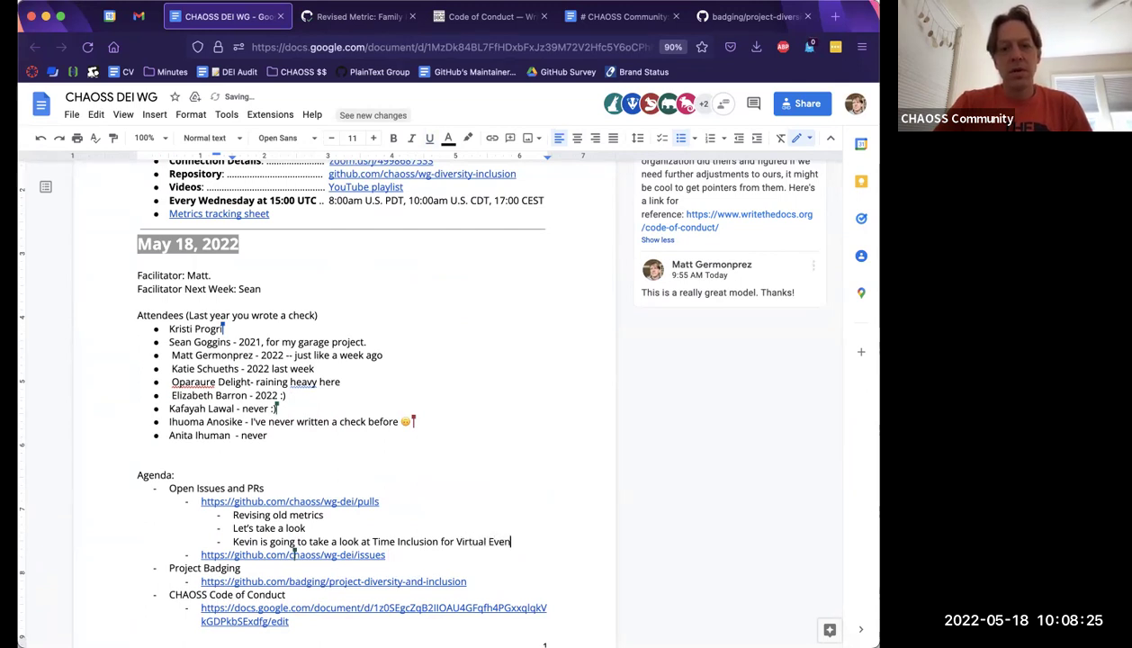
type("ts")
- Add another bullet below it naming the member who is going to take a look at Family Friendliness
key("Return")
type("Sean is going to ")
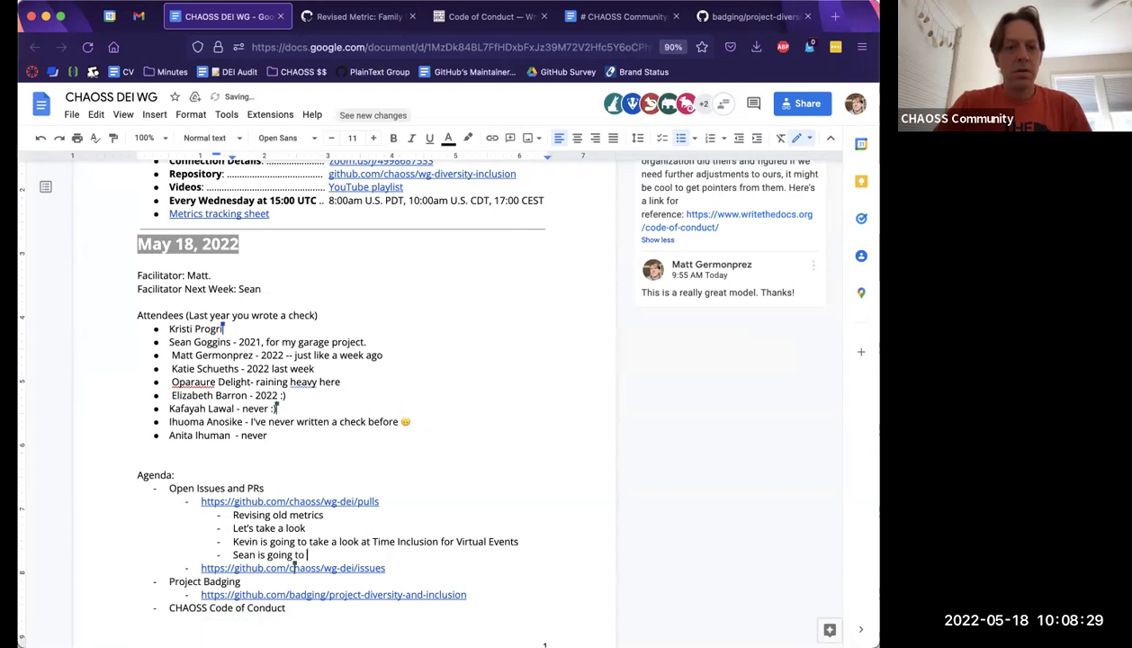
type("take a look ")
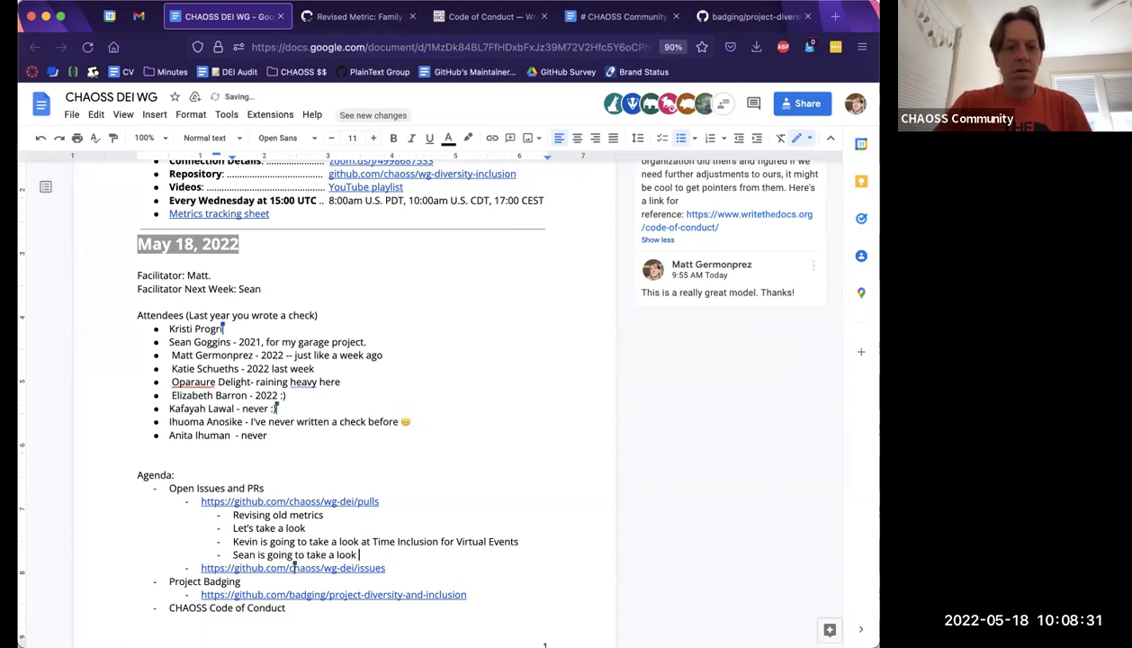
type("at Family ")
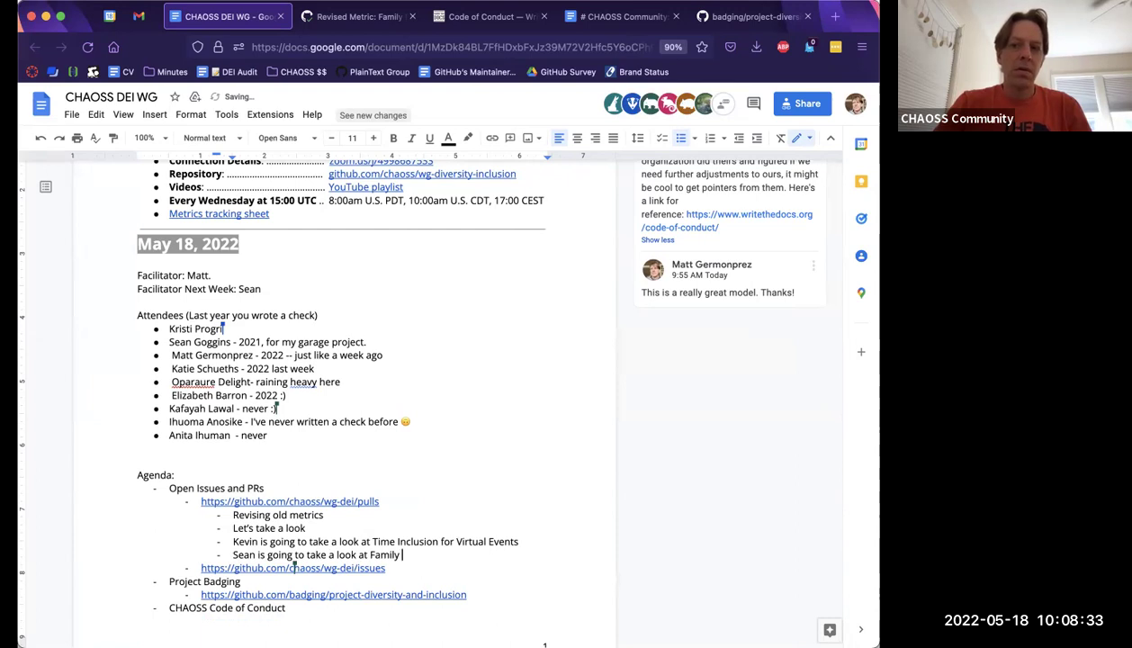
type("Friendliness")
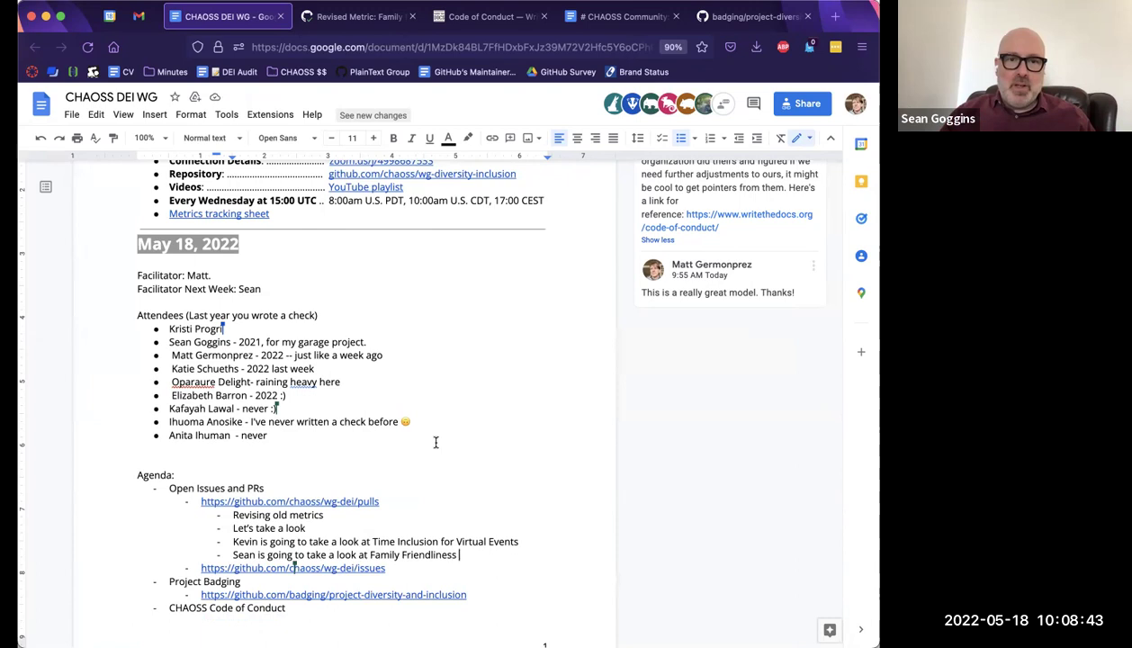
- Switch back to the wg-dei repository, open the Family Friendliness issue #431, and highlight its list of specific metric details that require attention
left_click(378, 20)
key("super+bracketleft")
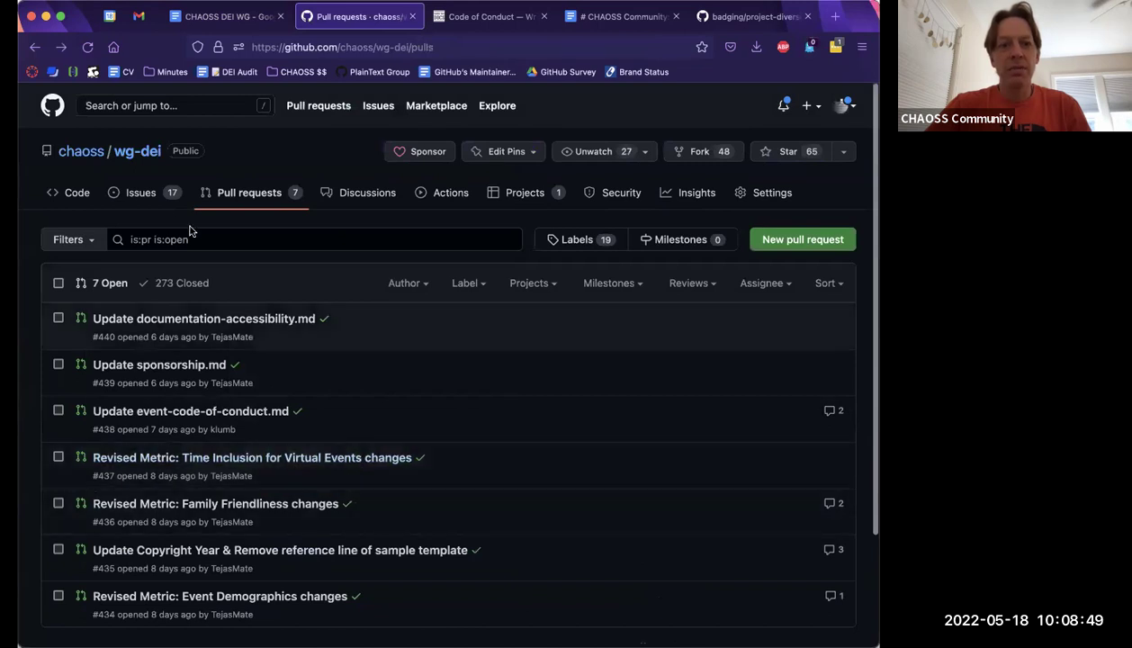
left_click(141, 192)
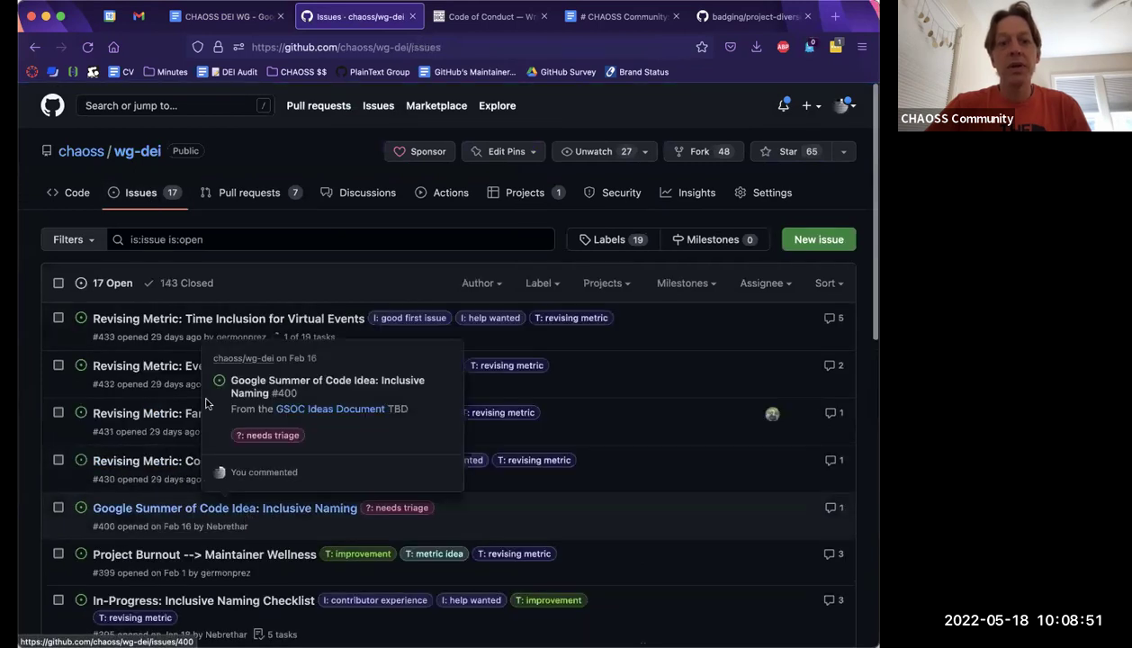
left_click(172, 416)
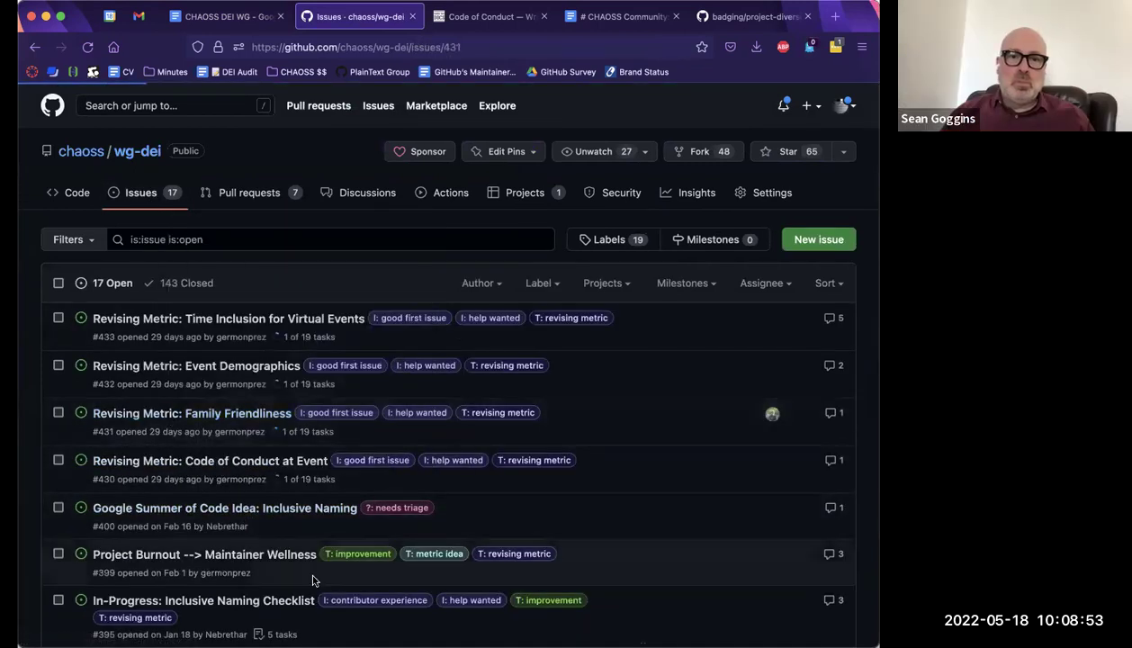
scroll(313, 580, "down", 1)
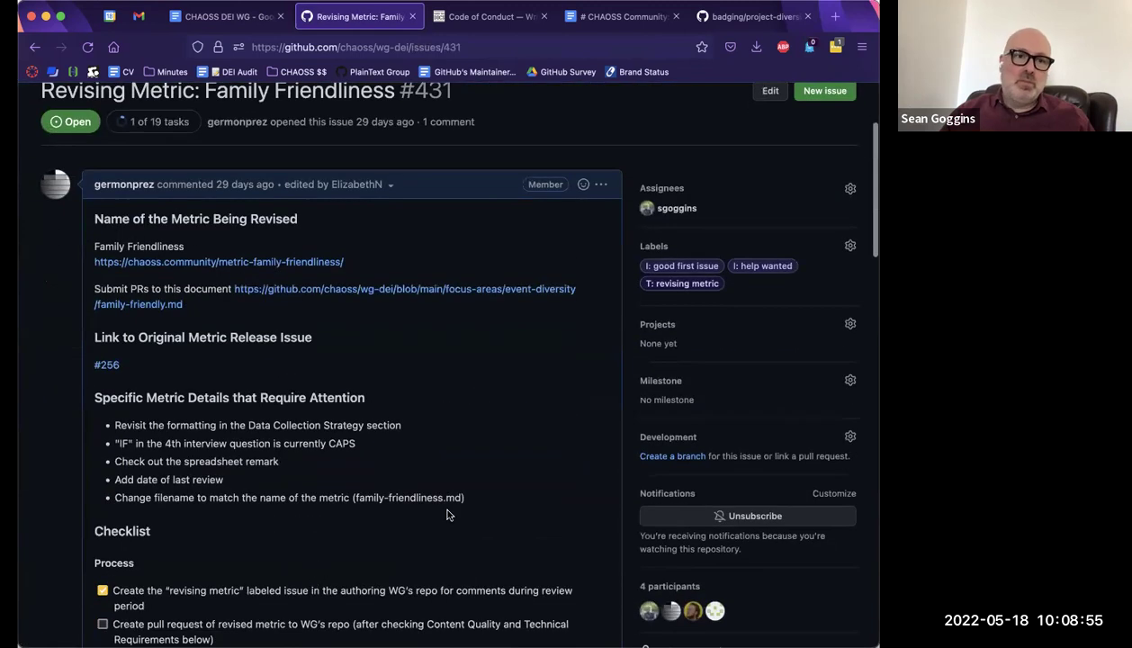
left_click_drag(493, 513, 51, 430)
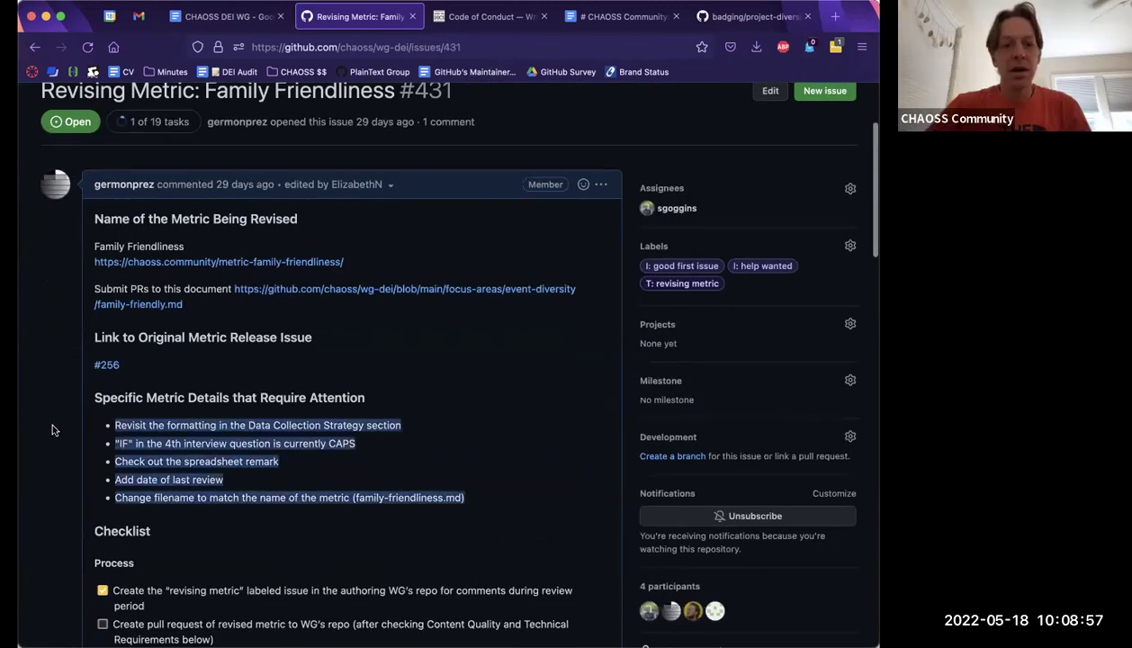
scroll(346, 284, "up", 4)
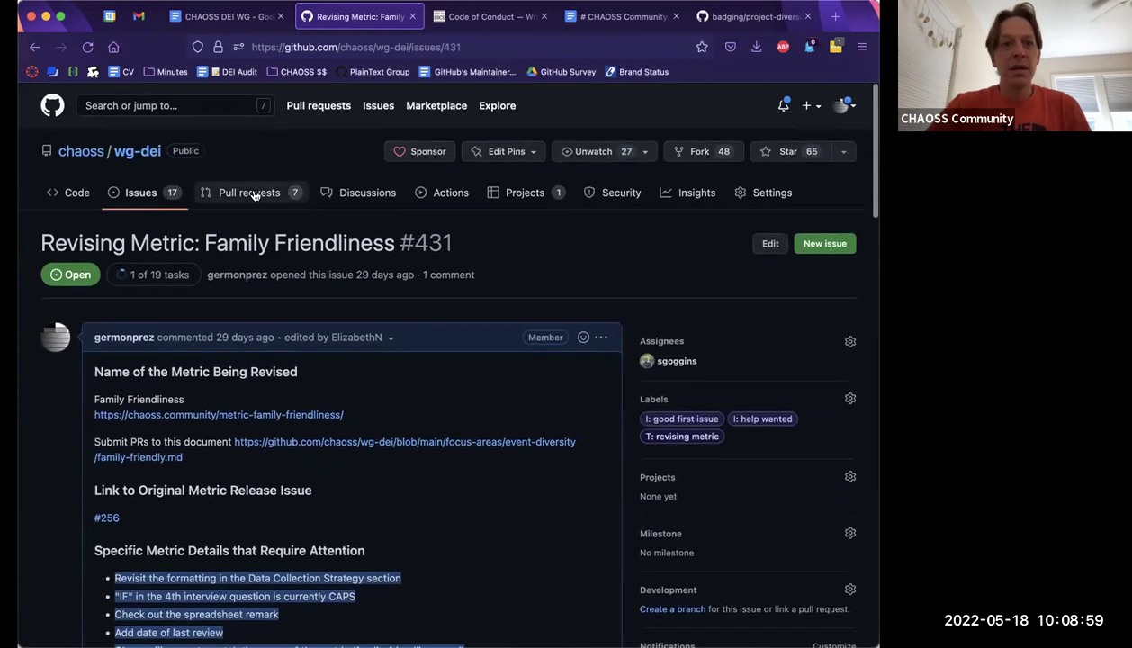
- Open the "Revised Metric: Family Friendliness changes" pull request #436 and compare its solved and unsolved items with issue #431
left_click(254, 194)
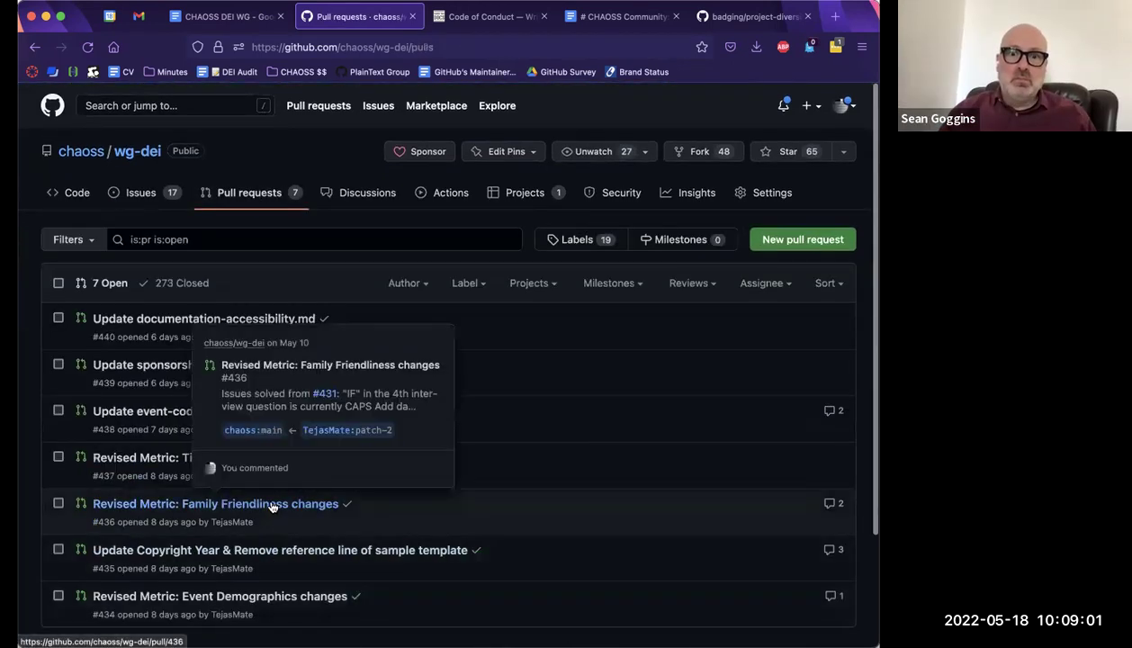
left_click(272, 507)
scroll(349, 573, "down", 1)
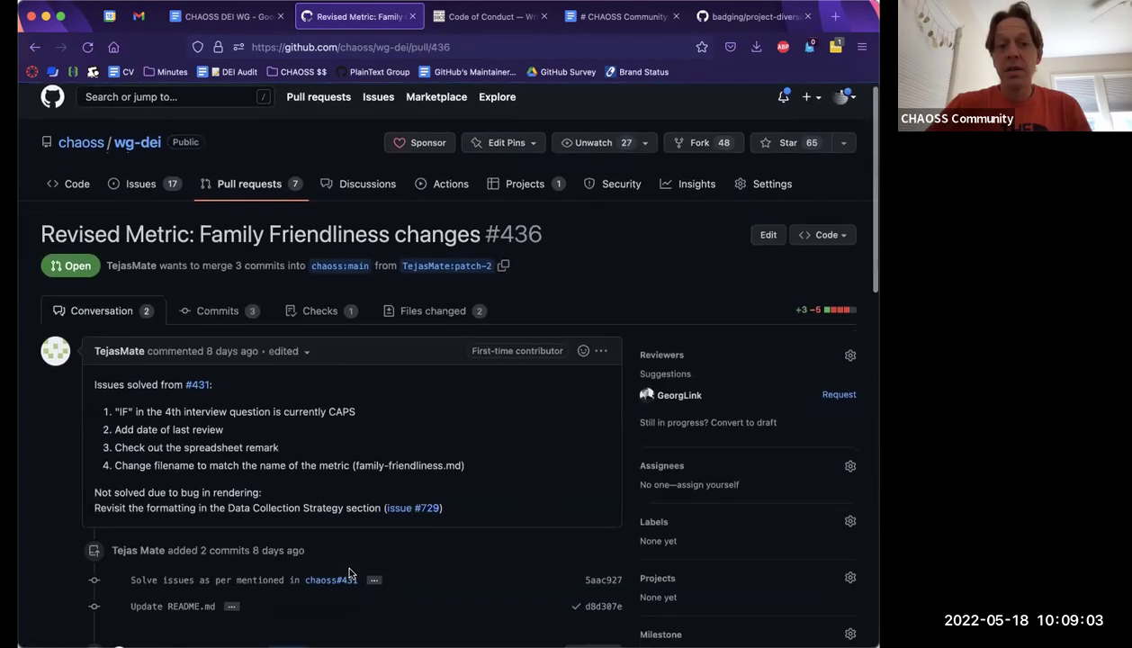
scroll(349, 573, "down", 2)
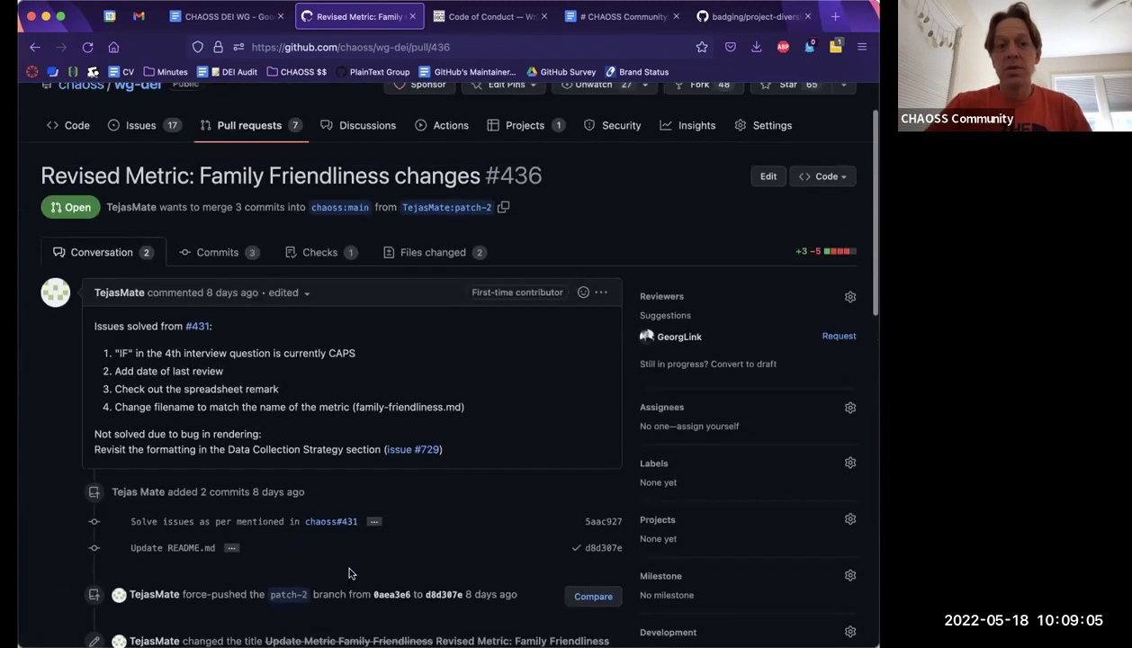
scroll(349, 573, "down", 1)
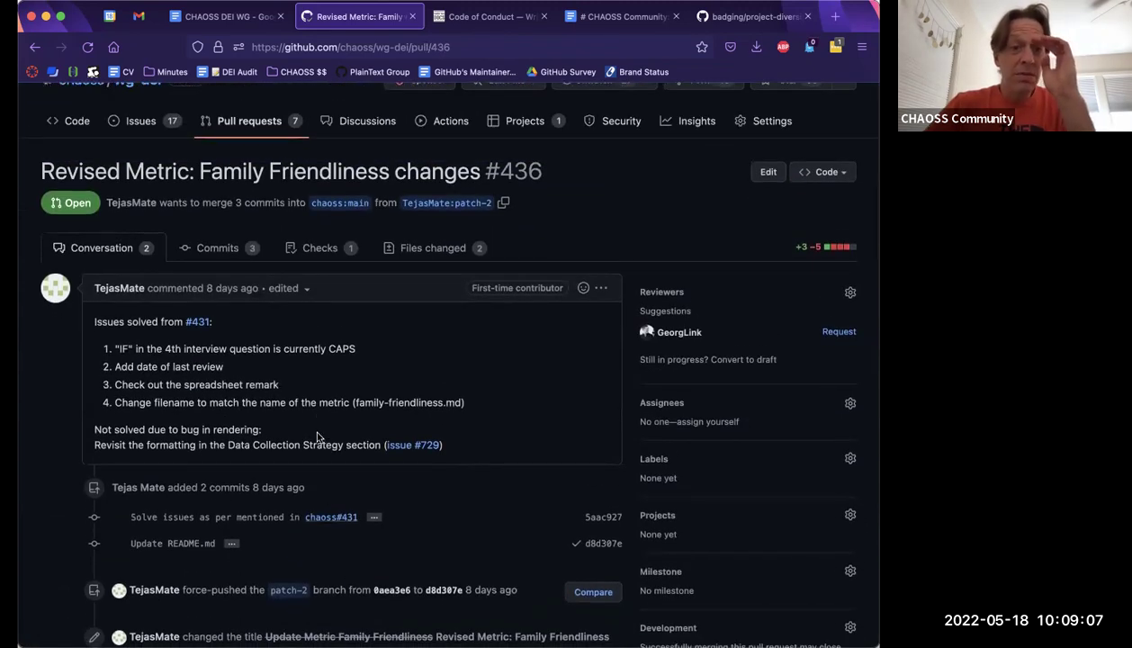
- Review the changed files of pull request #436, including the README.md diff, and return to the pull requests list
left_click(411, 251)
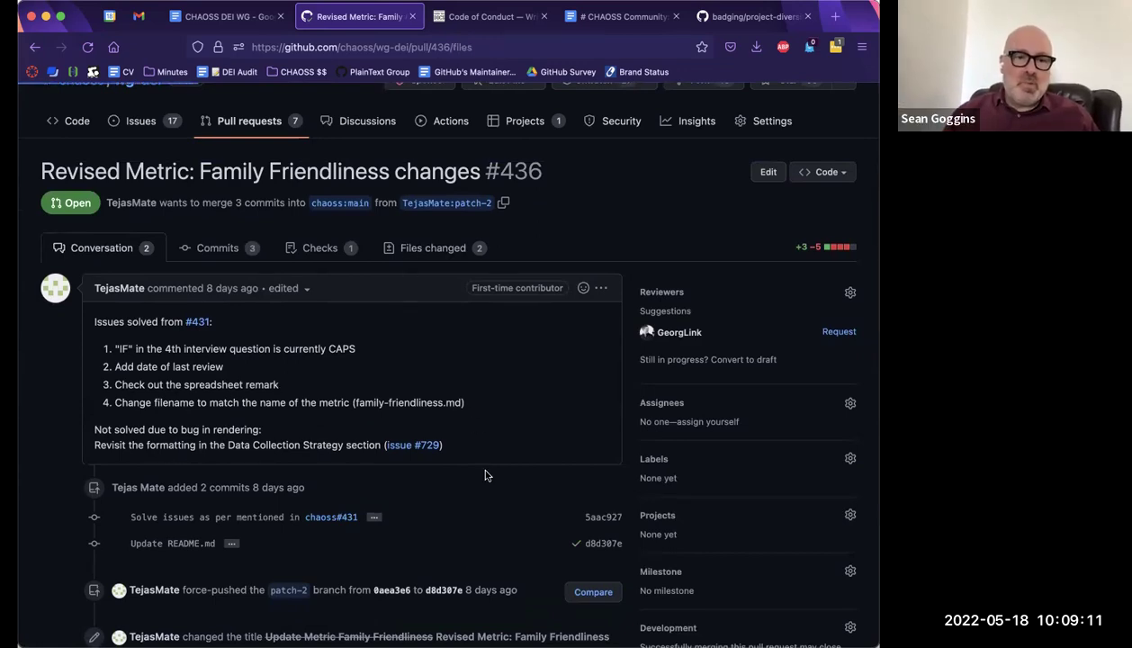
scroll(485, 472, "down", 5)
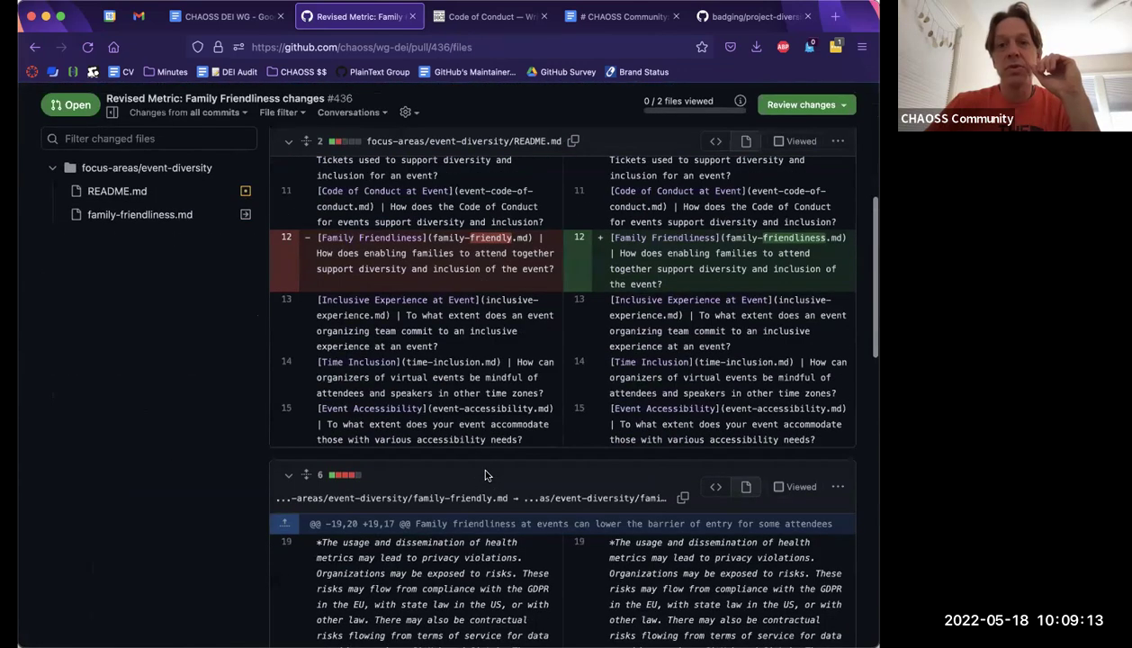
scroll(484, 475, "up", 5)
scroll(485, 472, "left", 5)
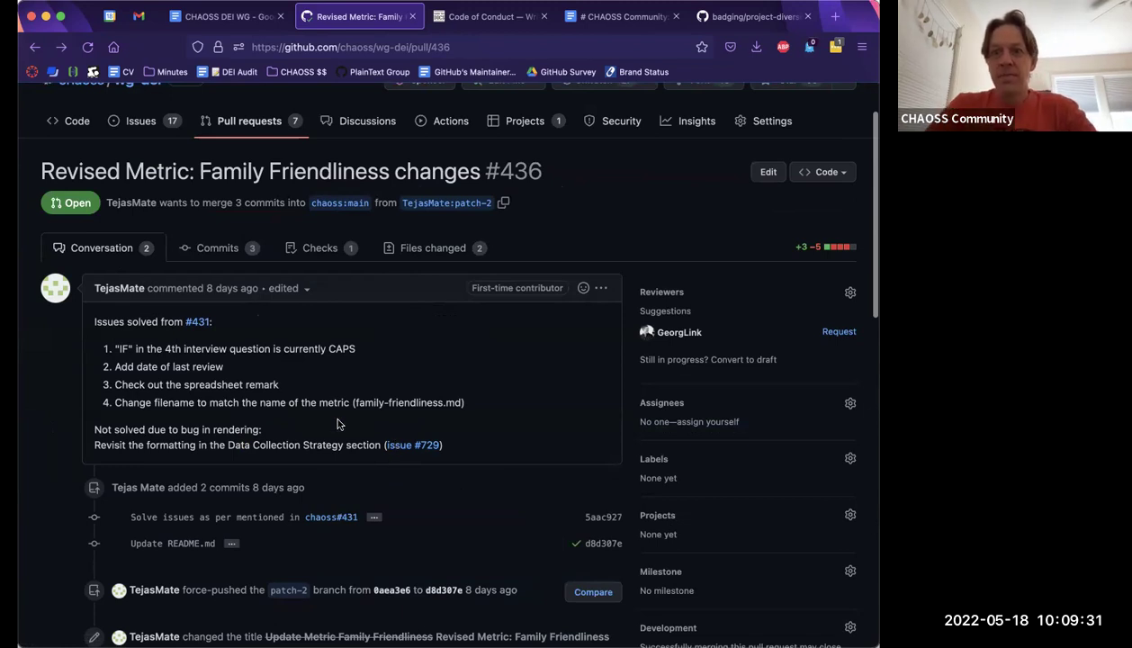
key("alt+Left")
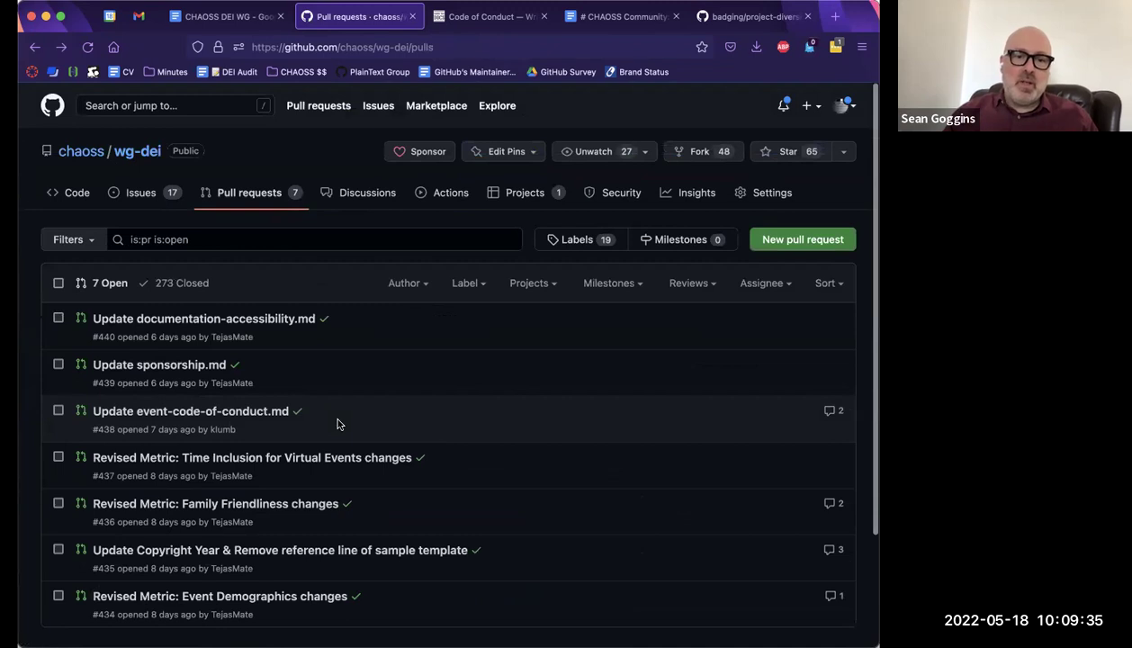
- Reopen pull request #436, check its comments and merge status, and return to the pull requests list
left_click(328, 503)
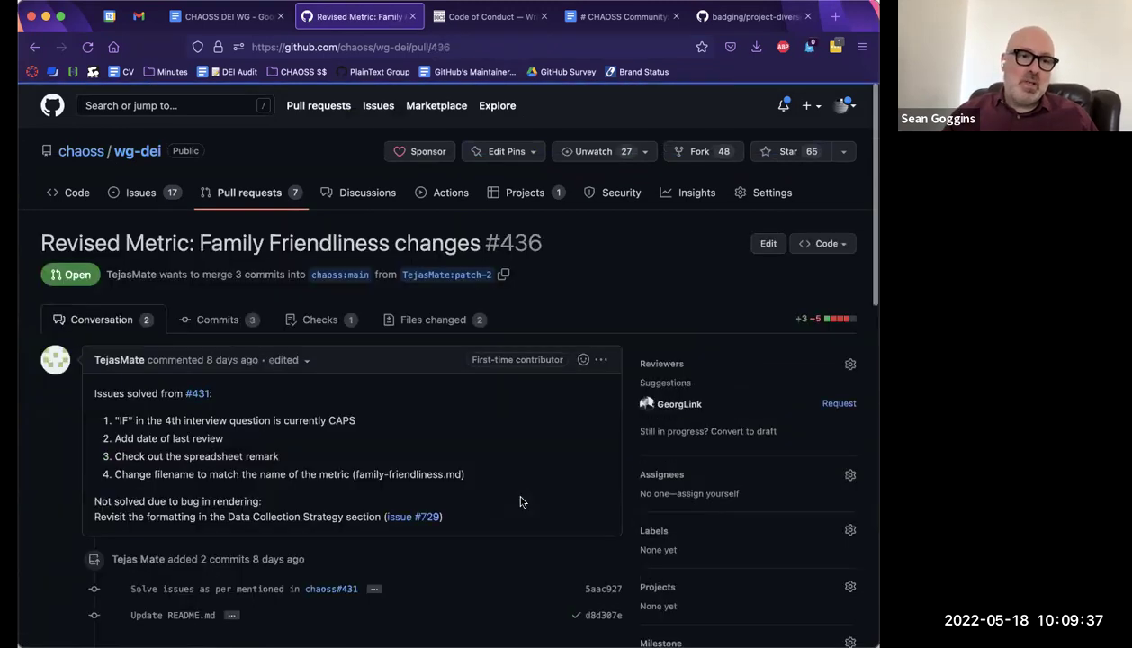
scroll(520, 501, "down", 10)
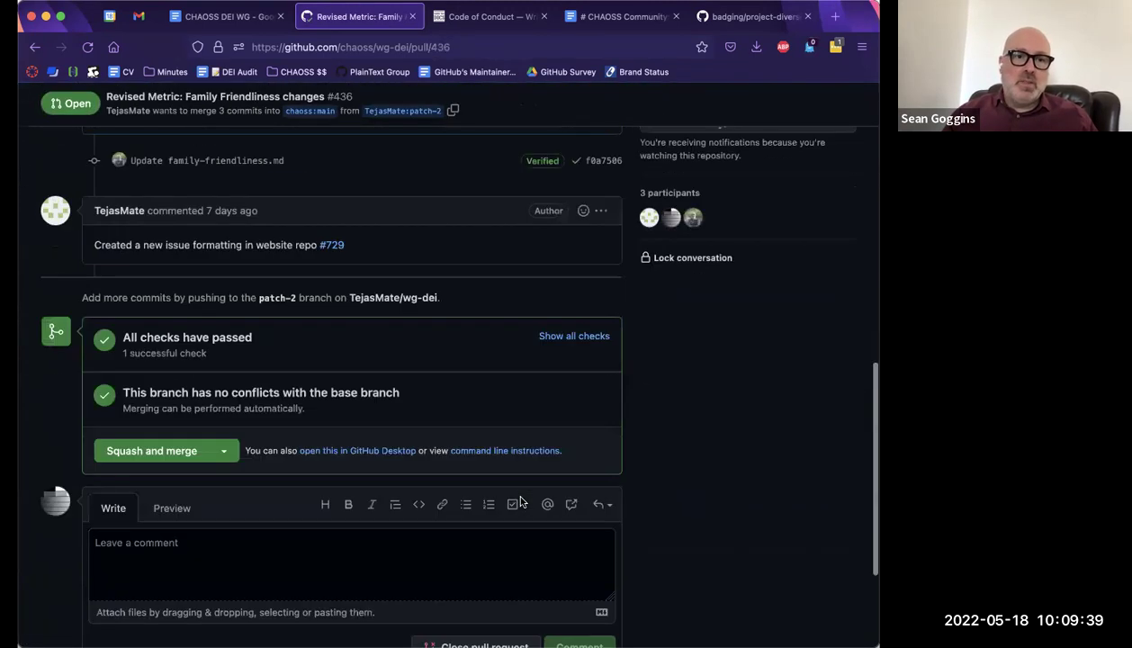
scroll(520, 501, "up", 5)
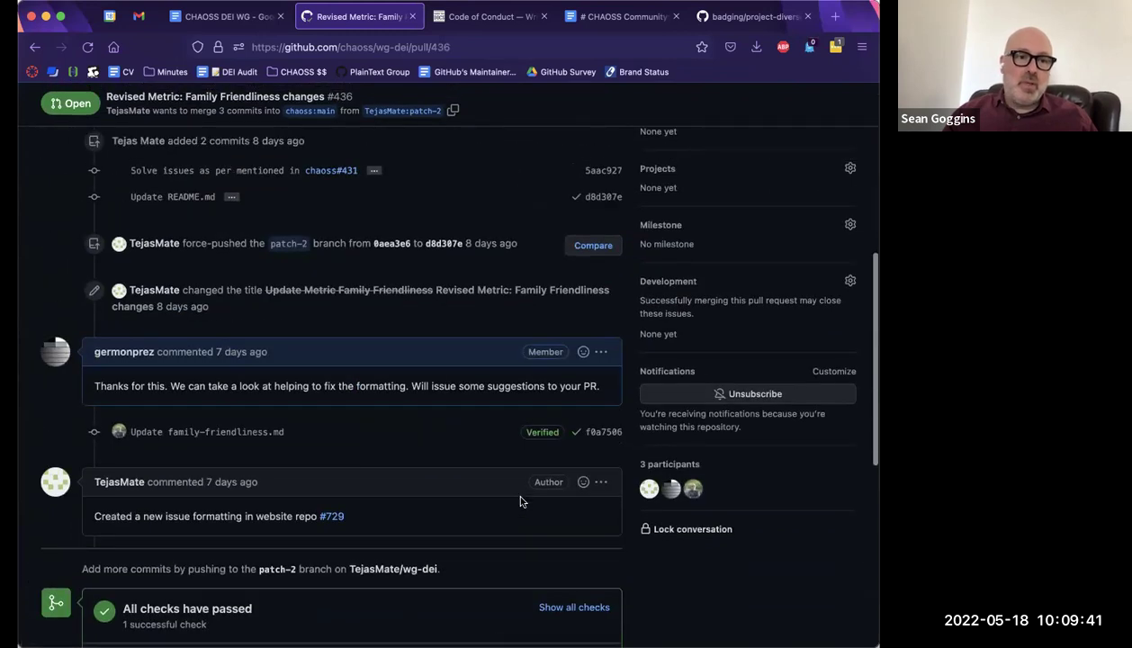
key("super+Left")
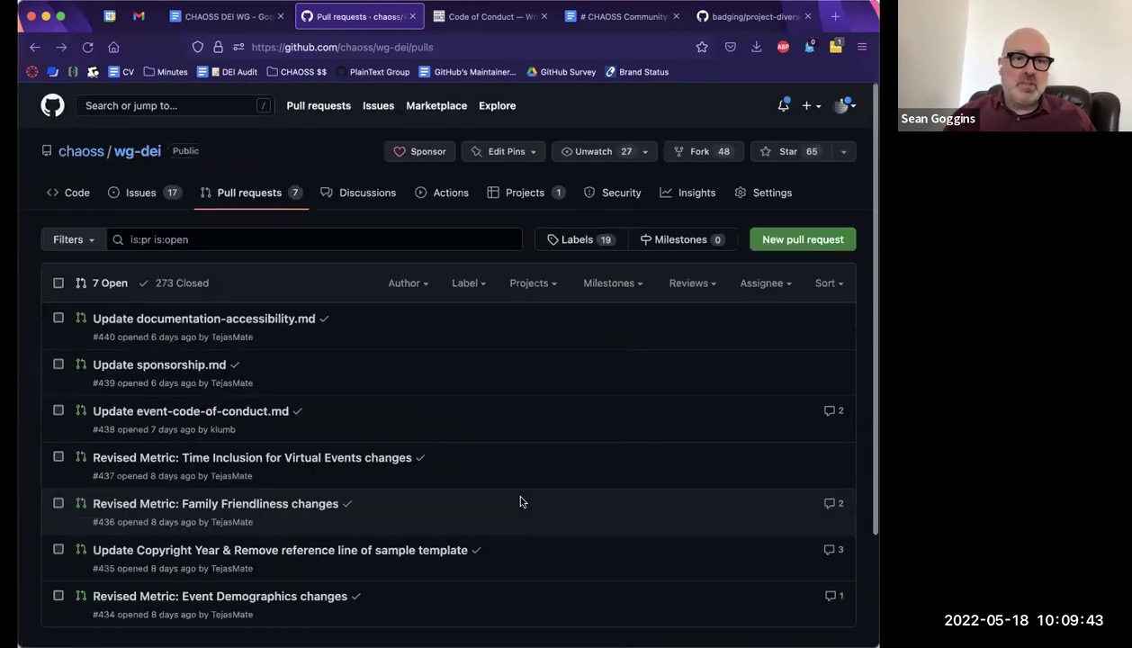
- Highlight pull requests #437 and #436 in the open list, followed by #438 through #440, to review them as groups
mouse_move(274, 465)
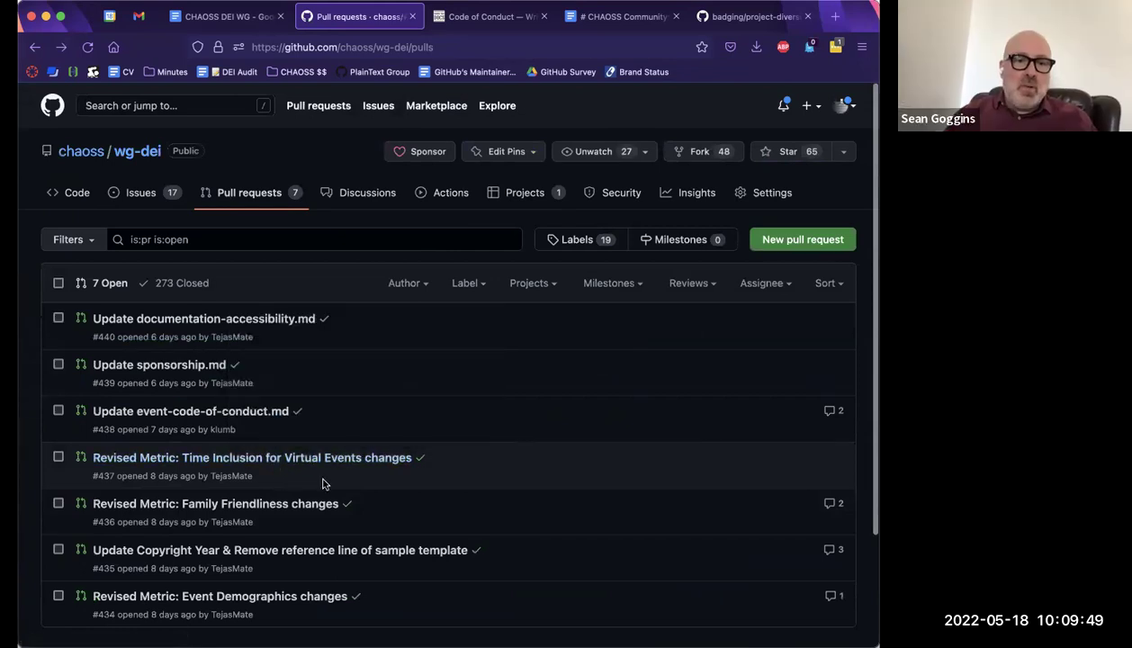
mouse_move(303, 510)
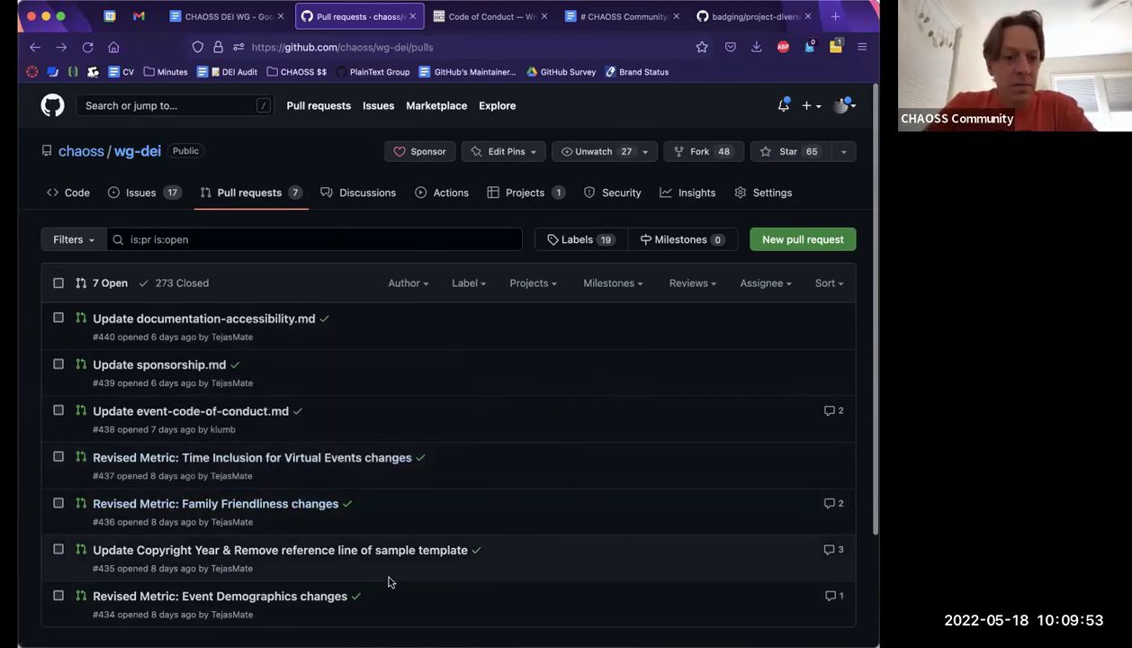
scroll(389, 582, "down", 1)
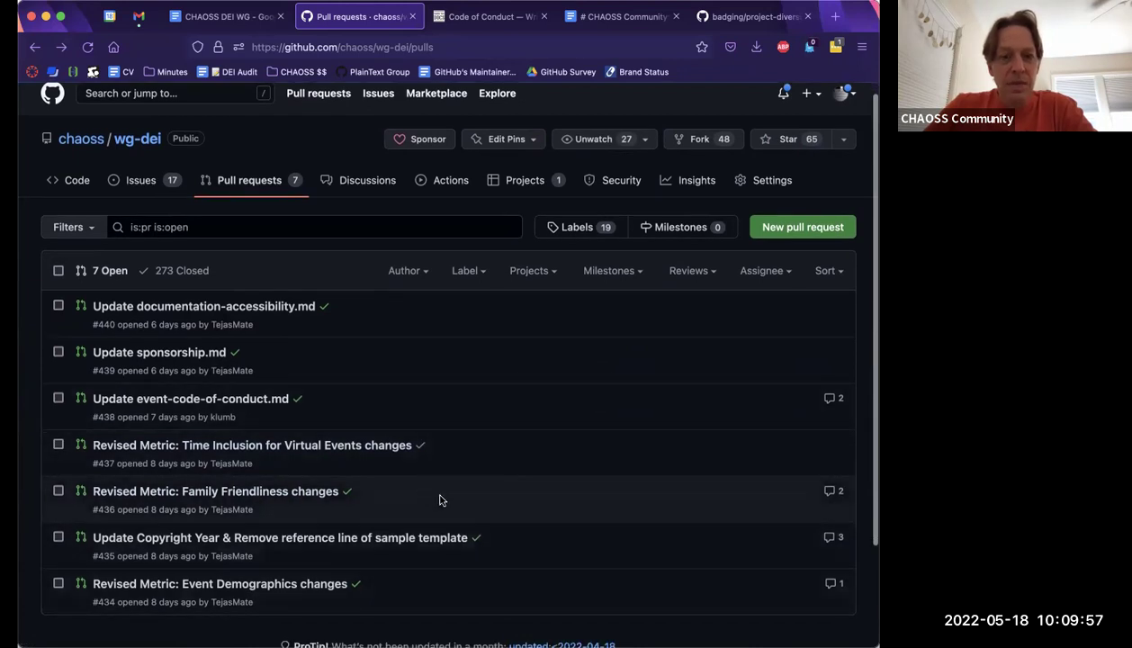
left_click_drag(323, 500, 70, 452)
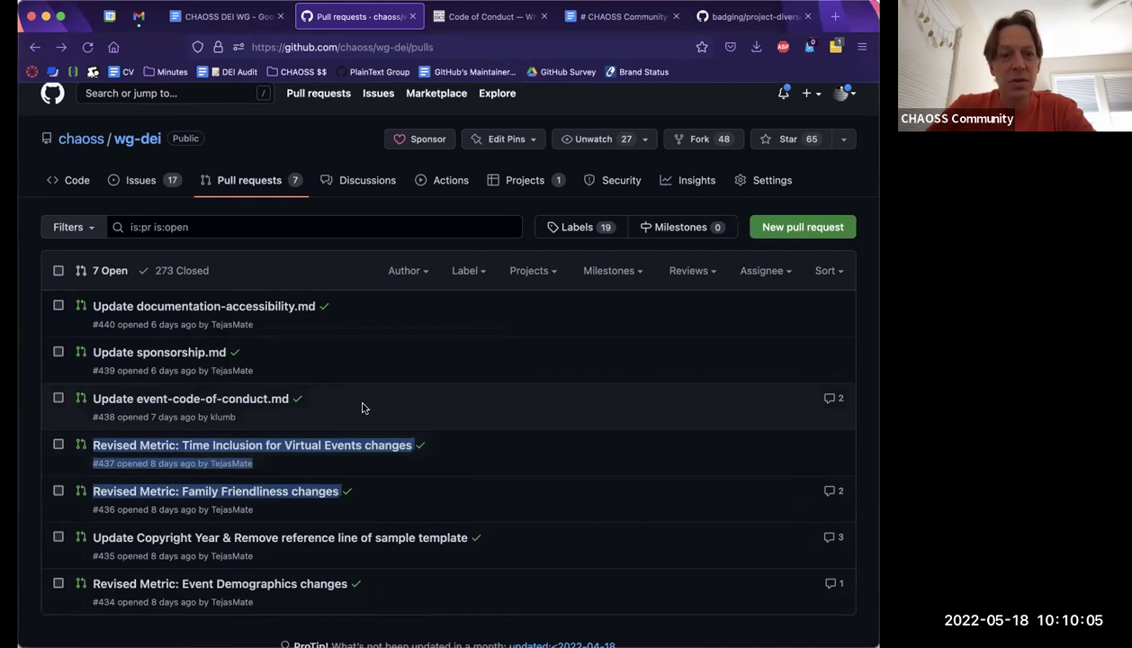
left_click_drag(361, 407, 70, 315)
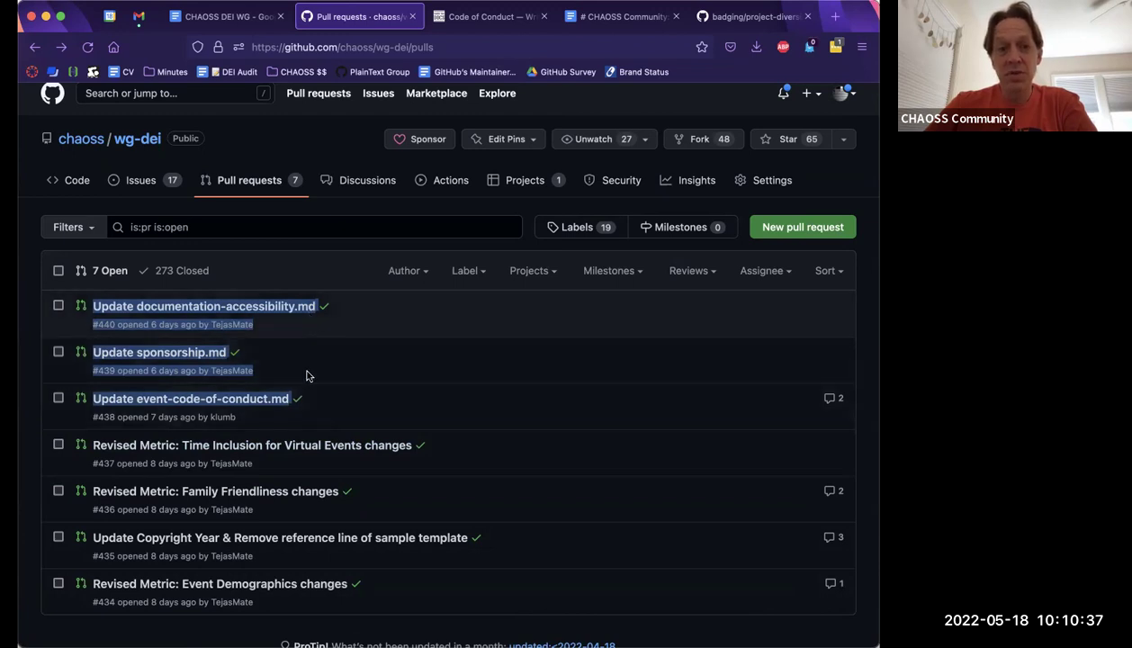
mouse_move(314, 444)
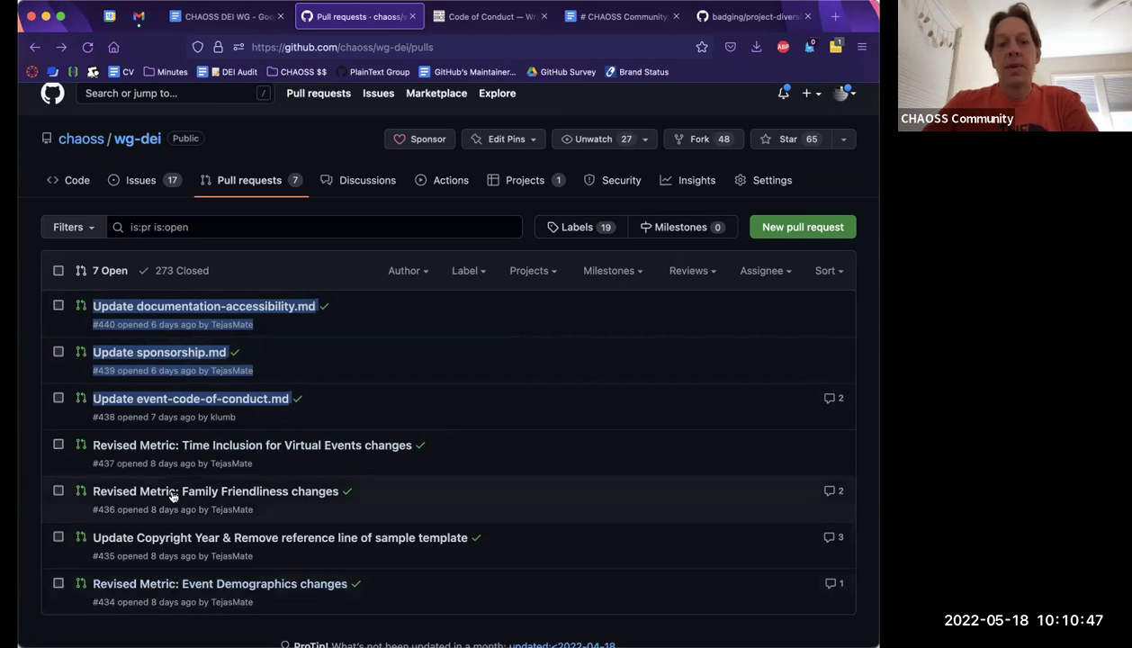
mouse_move(171, 496)
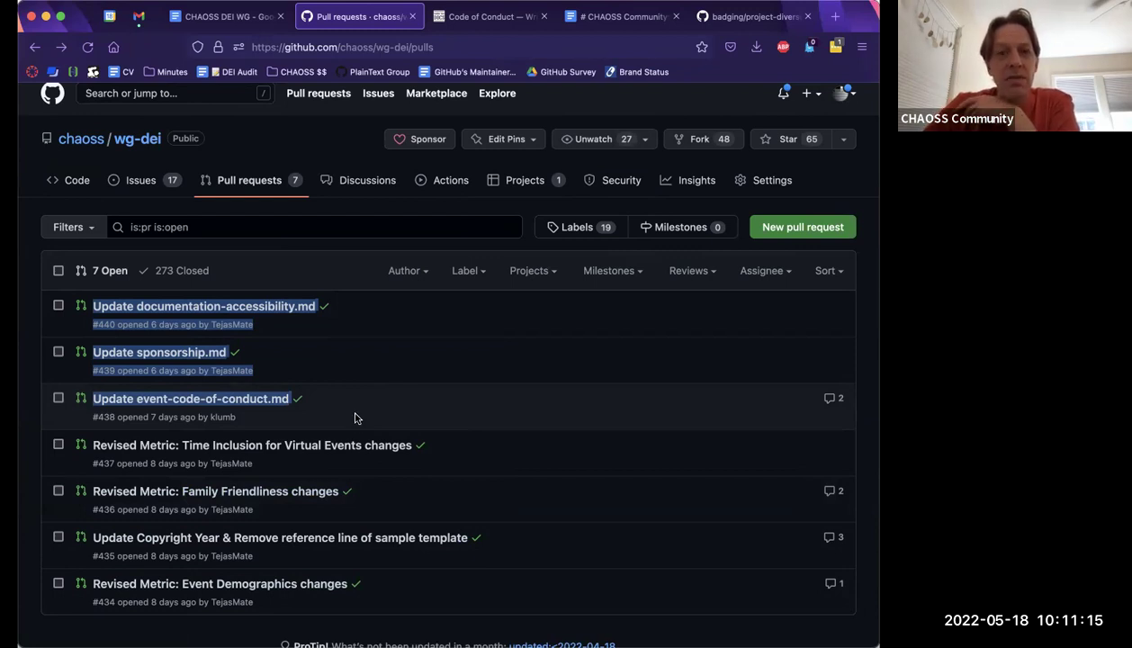
- Return to the open issues list and reopen the "Revising Metric: Family Friendliness" issue #431
left_click(140, 183)
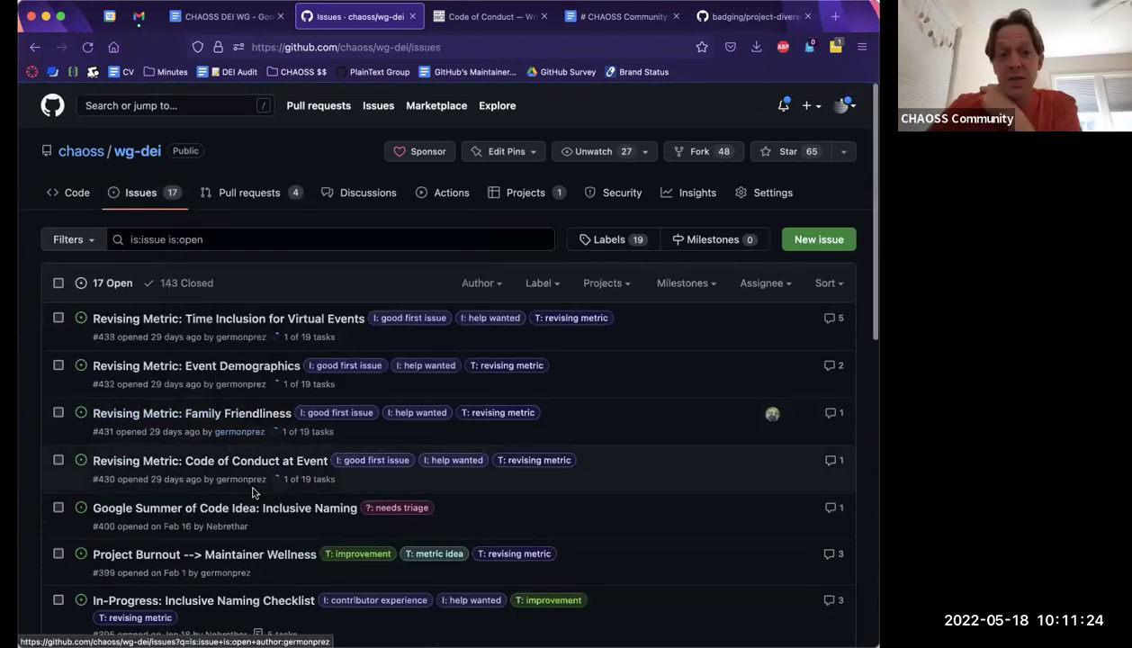
left_click(232, 413)
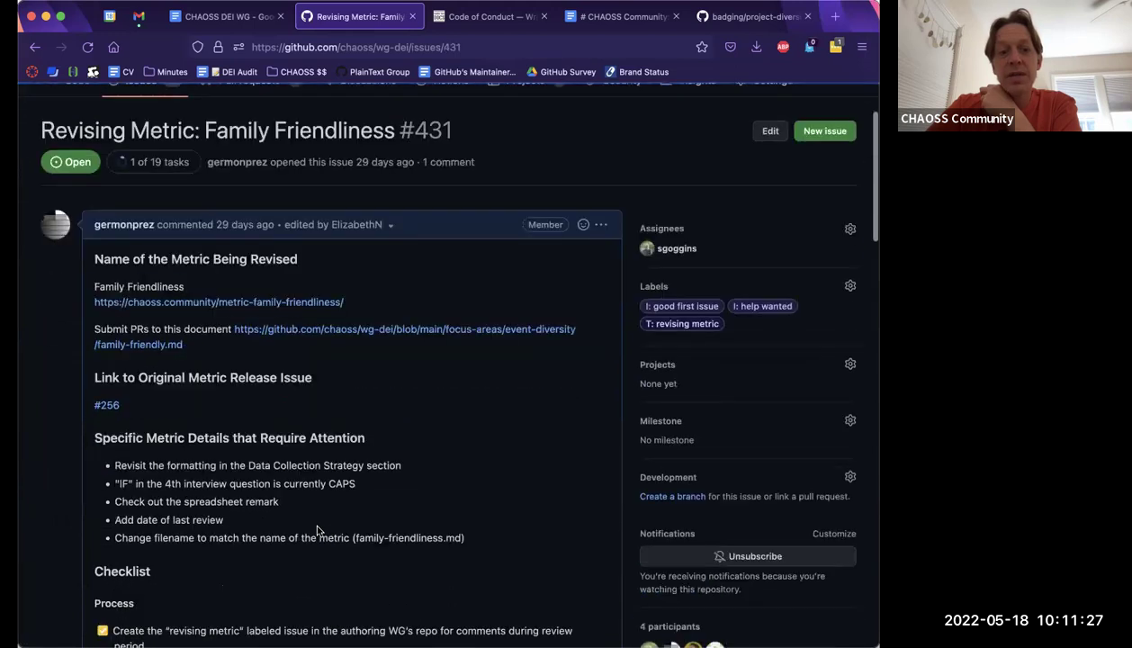
- Read the Family Friendliness issue's details requiring attention and its Process, Content Quality and Technical Requirements checklists
scroll(311, 517, "down", 3)
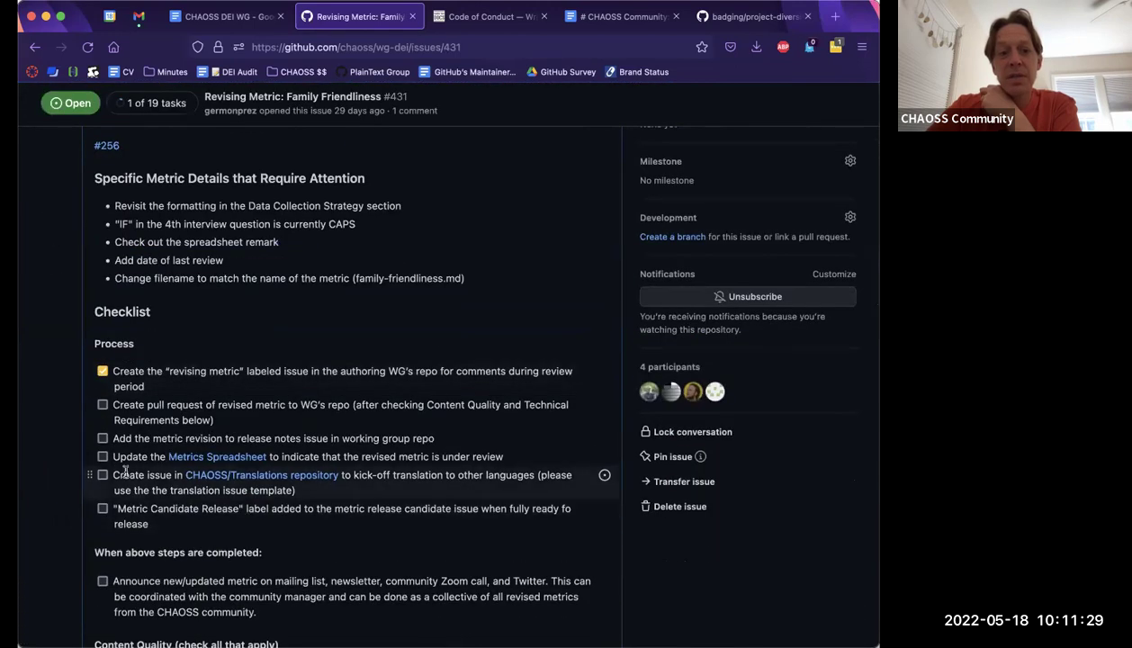
scroll(124, 471, "down", 1)
scroll(124, 471, "down", 4)
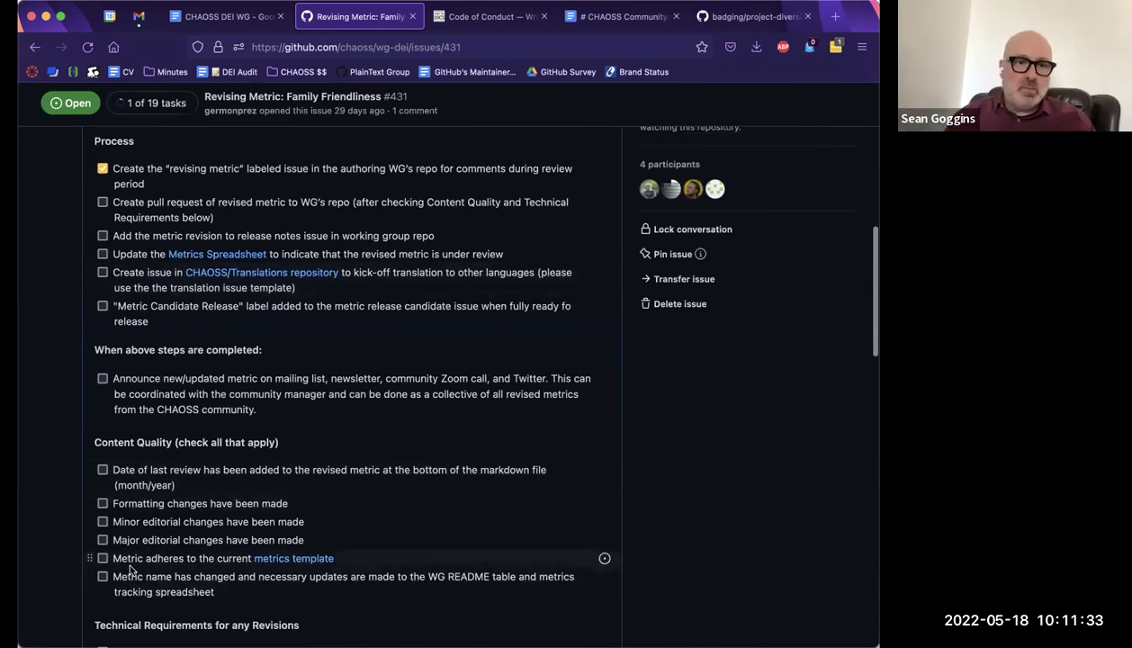
scroll(128, 567, "down", 1)
scroll(130, 565, "down", 3)
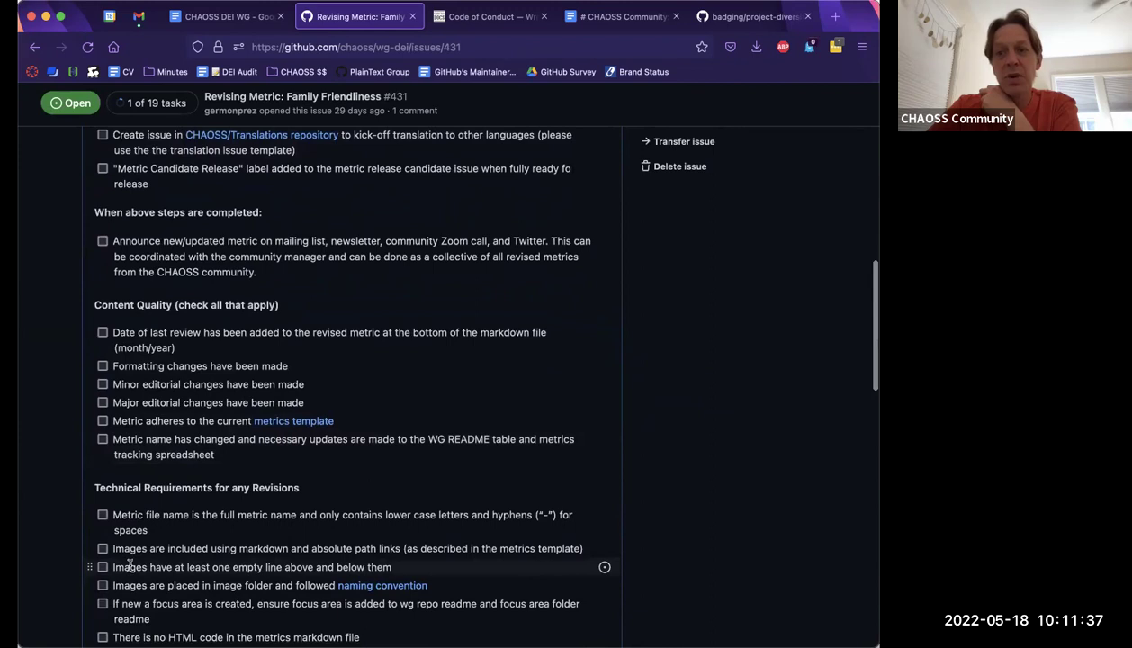
scroll(130, 565, "down", 1)
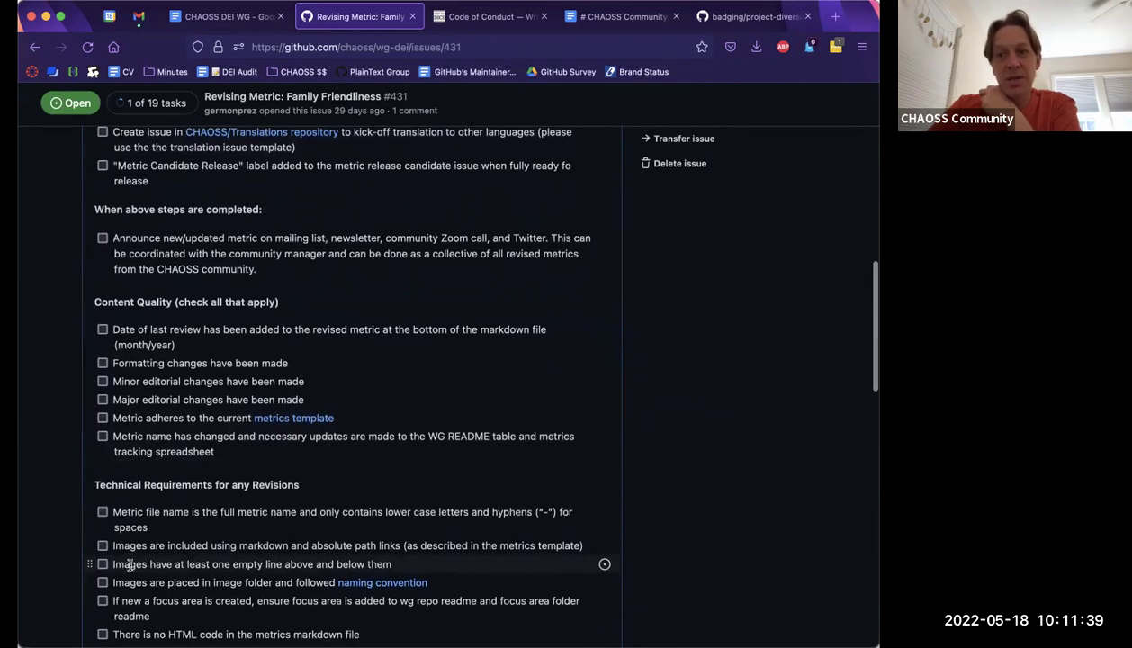
scroll(130, 565, "down", 1)
scroll(127, 555, "up", 10)
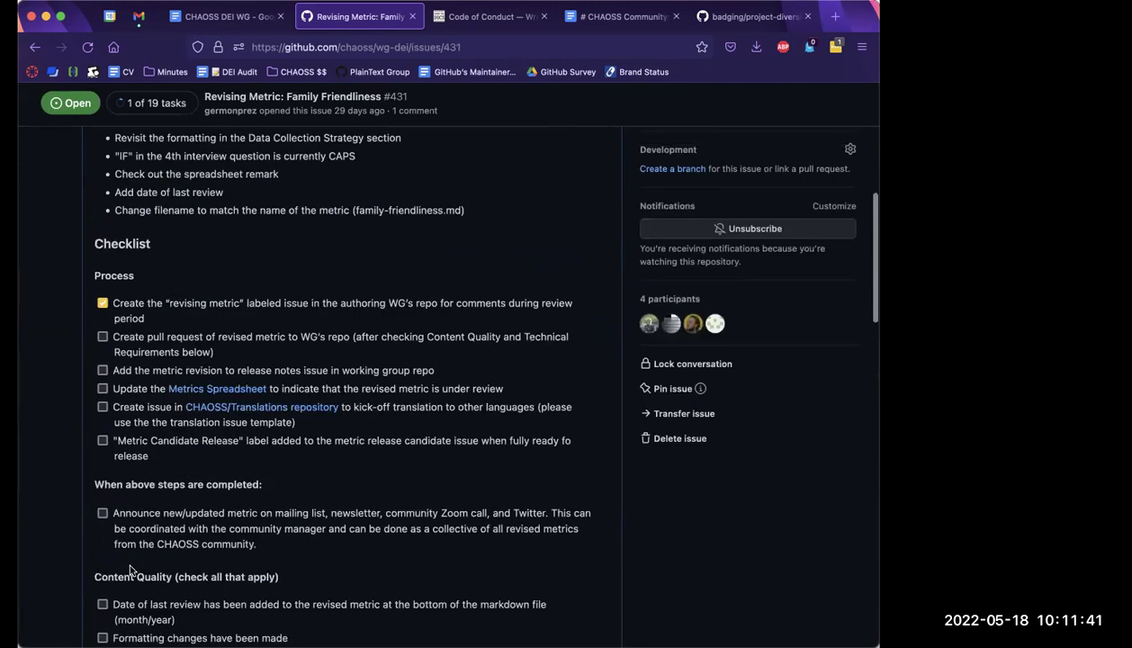
scroll(130, 565, "up", 8)
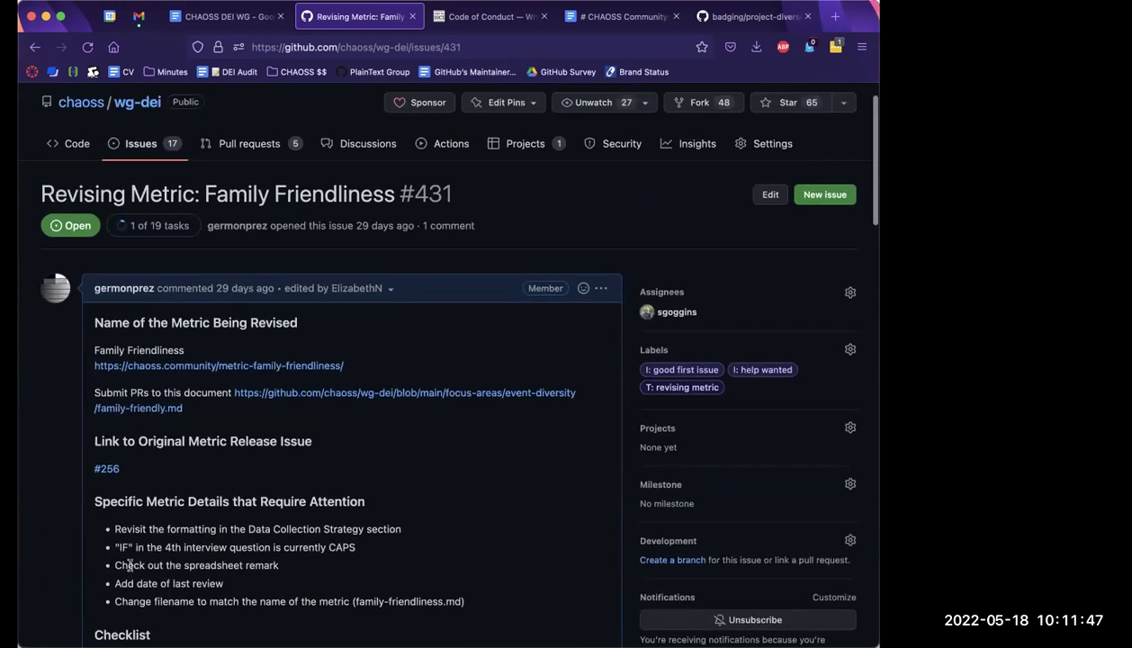
- Review issue #431's activity timeline, including linked pull requests #435 and #436 and the comment on solved and unsolved items
scroll(128, 565, "down", 20)
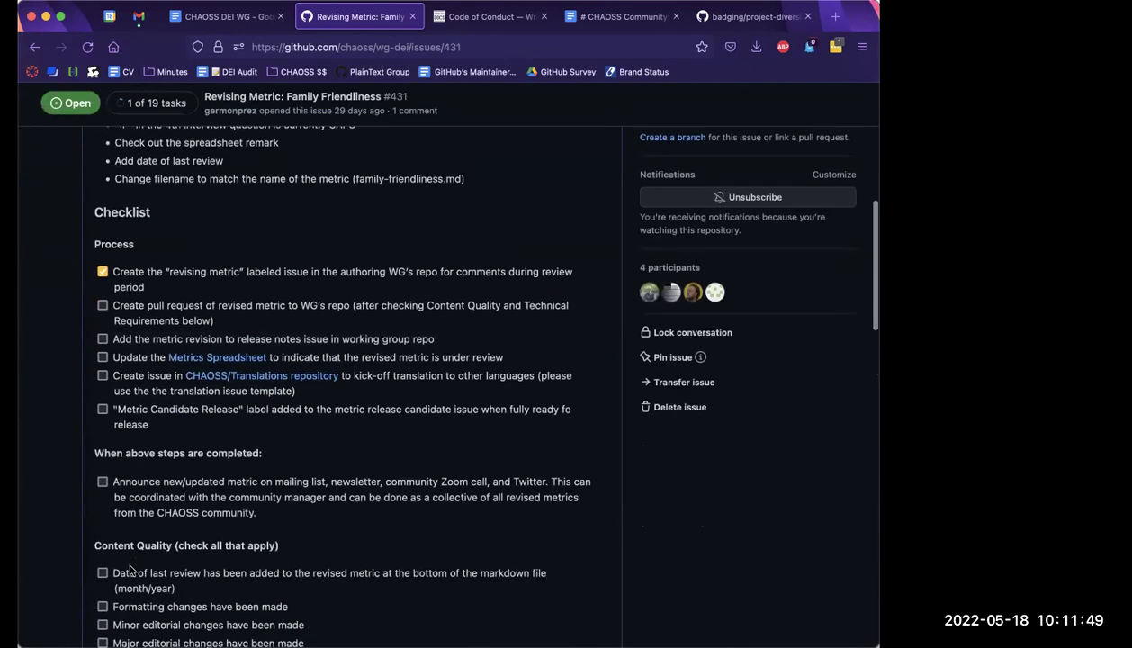
scroll(129, 568, "down", 8)
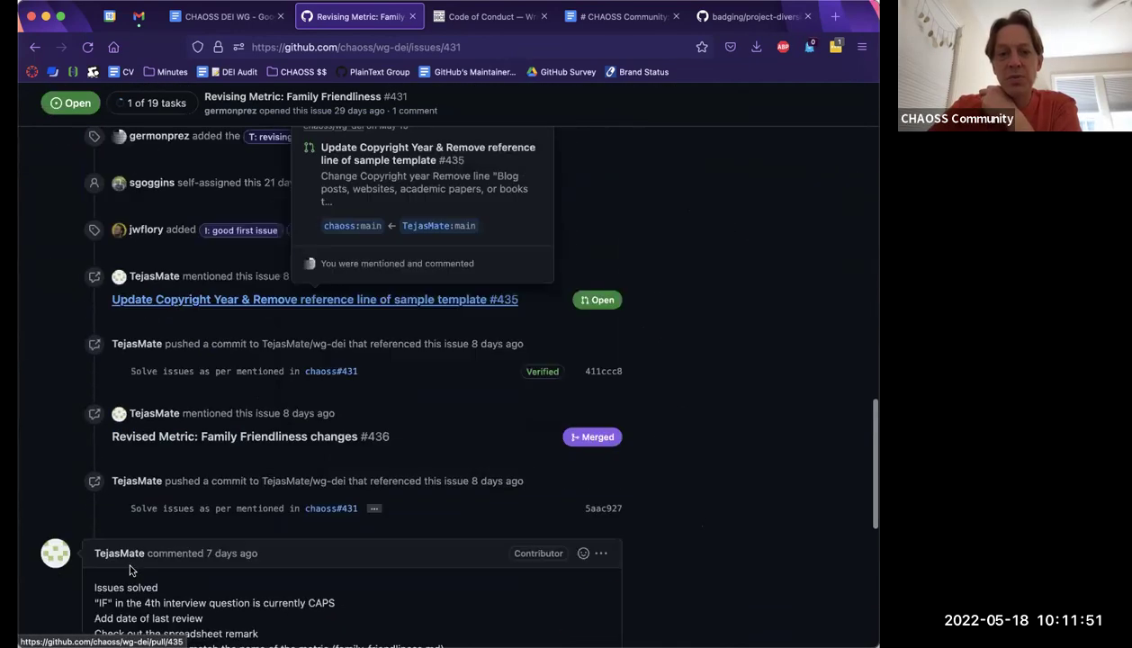
scroll(131, 568, "down", 1)
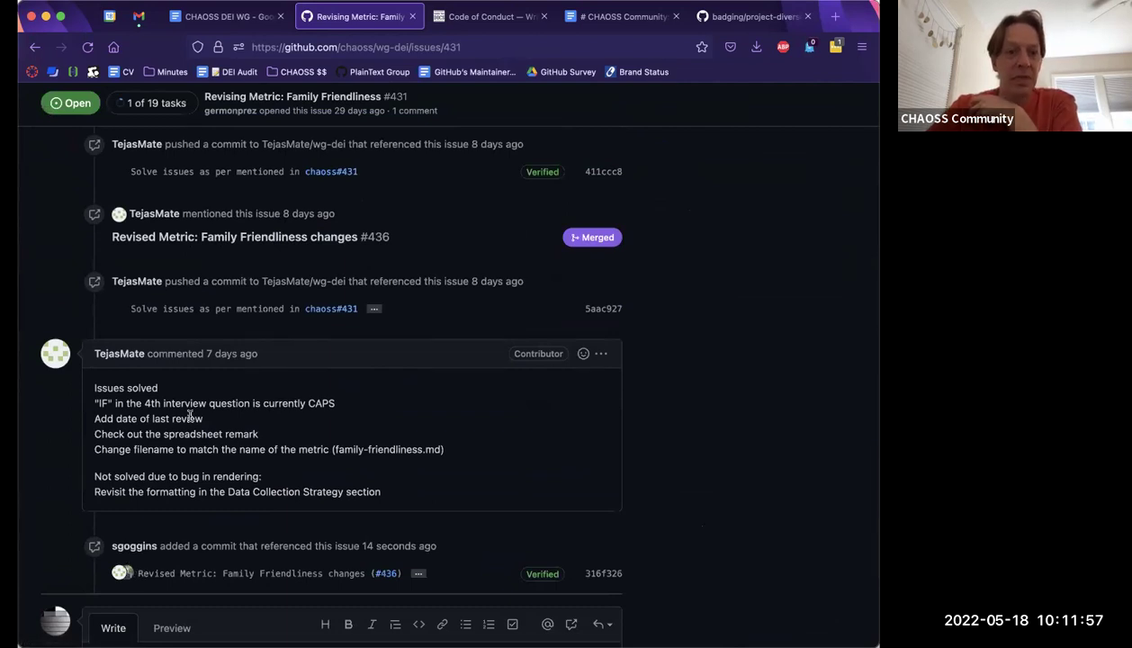
scroll(190, 416, "down", 3)
scroll(190, 418, "up", 15)
scroll(190, 421, "up", 10)
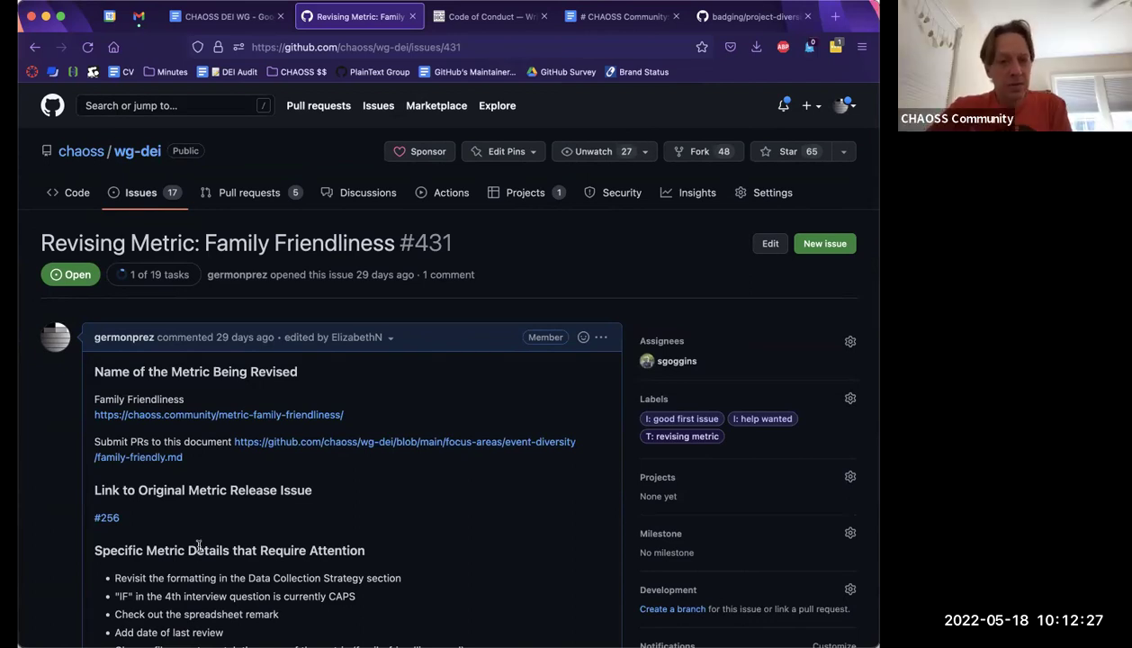
- Return to the wg-dei open issues list and look over the revising-metric issues and the Google Summer of Code idea
left_click(142, 193)
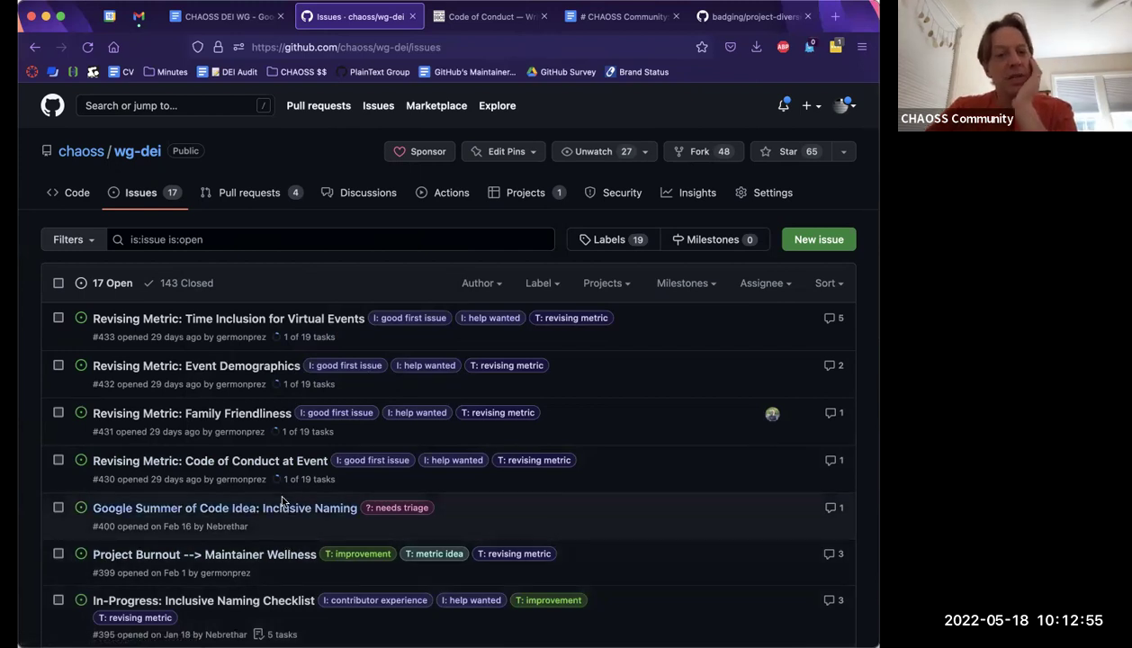
mouse_move(287, 465)
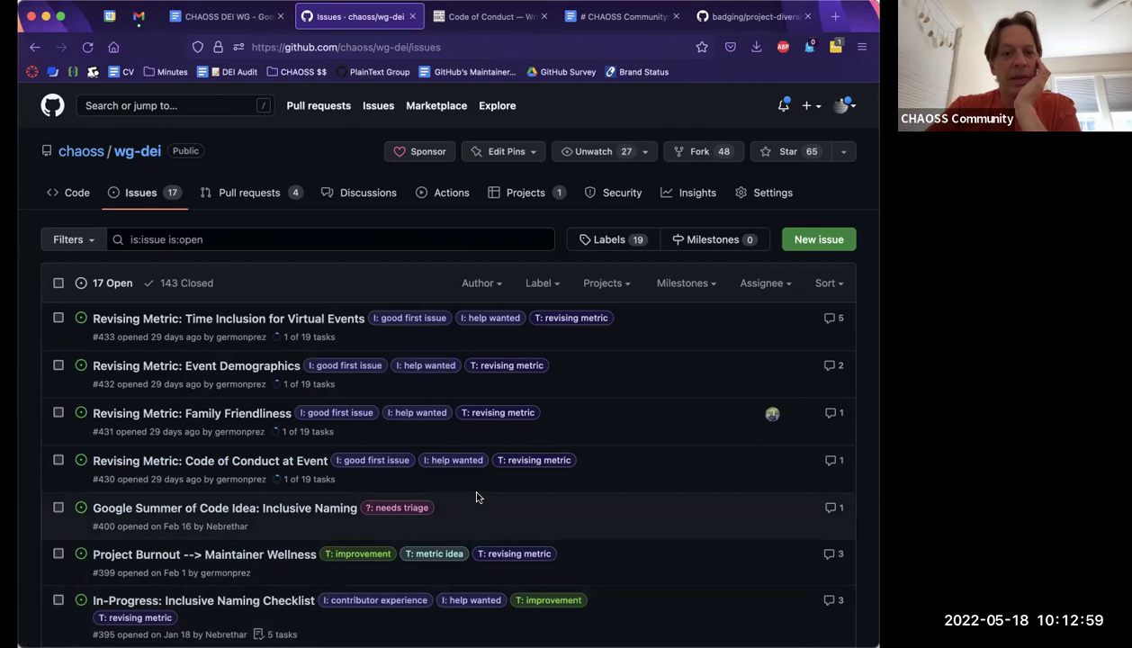
mouse_move(229, 463)
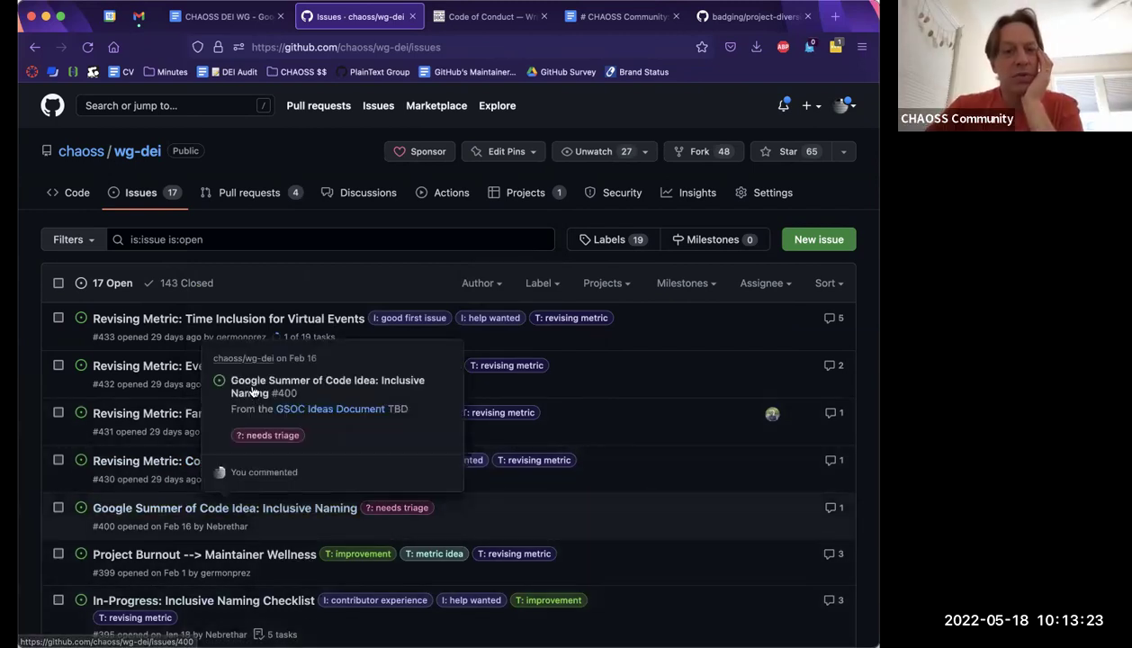
mouse_move(222, 322)
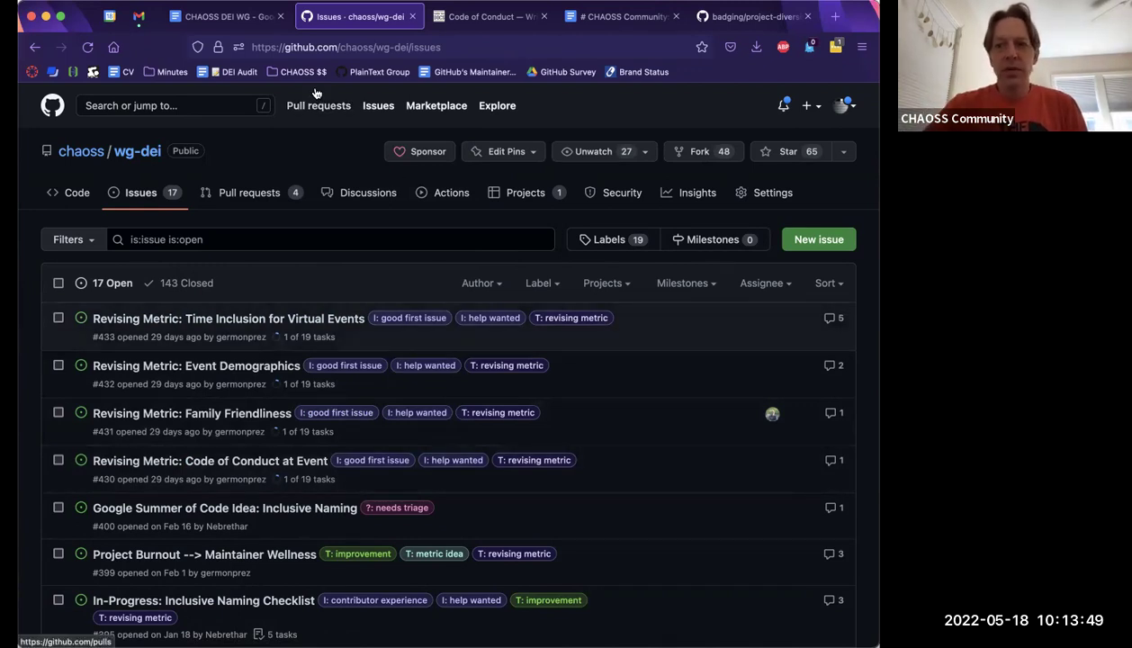
- Switch to the CHAOSS DEI WG notes in Google Docs and review the May 18, 2022 agenda items
left_click(238, 18)
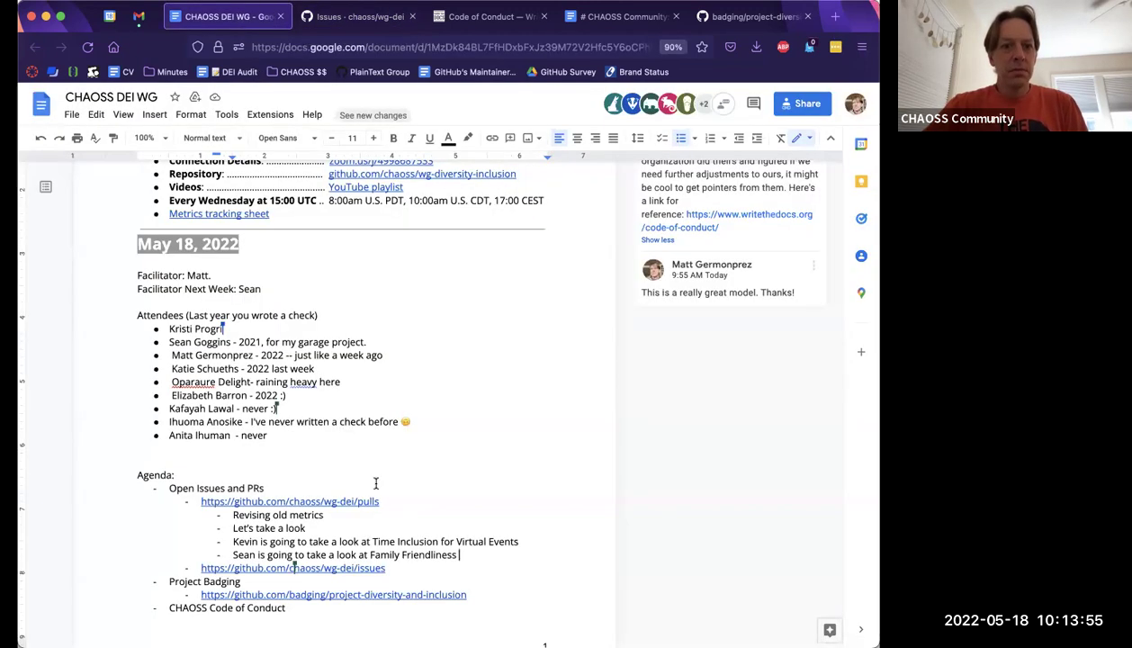
scroll(376, 483, "down", 1)
scroll(376, 483, "up", 1)
scroll(376, 483, "down", 2)
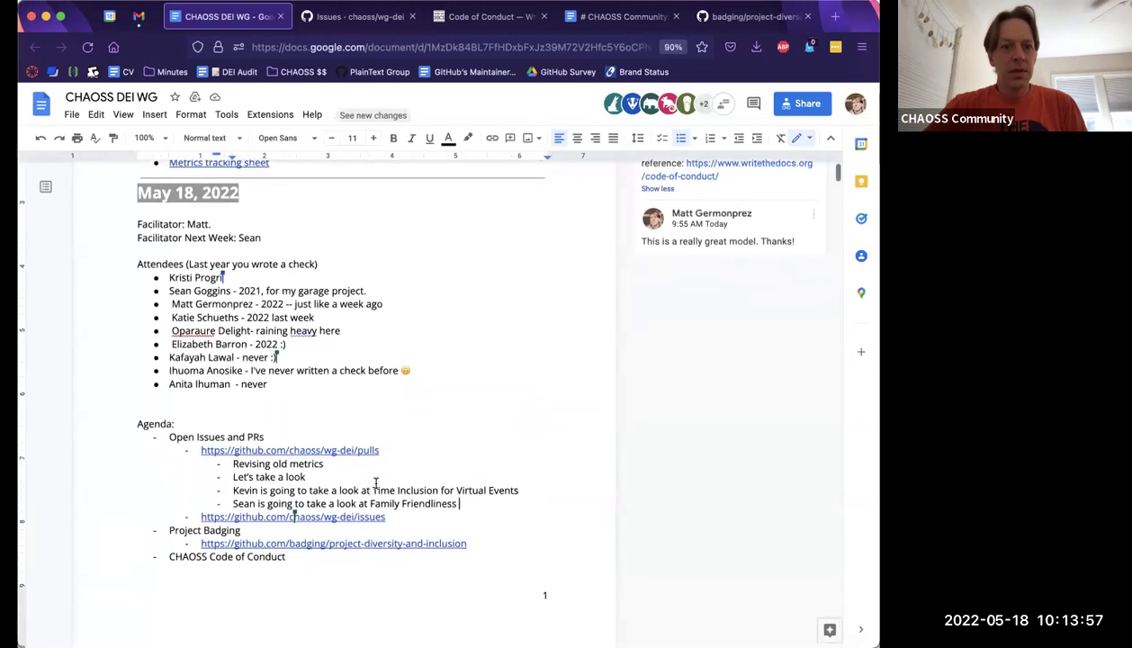
scroll(376, 483, "down", 1)
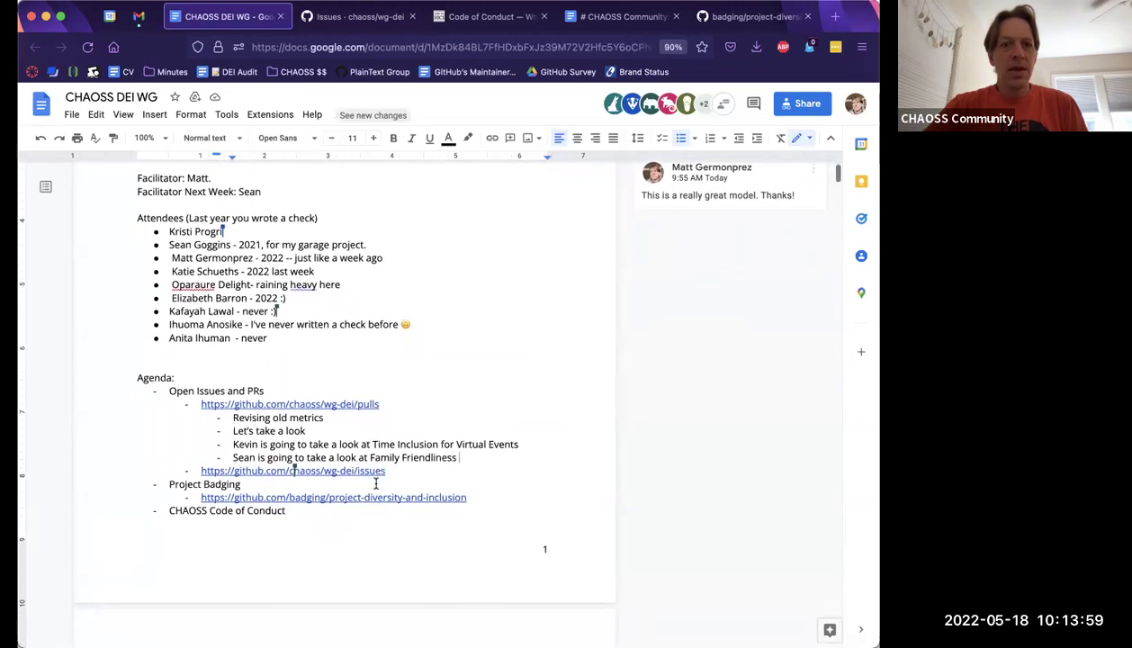
scroll(376, 483, "down", 1)
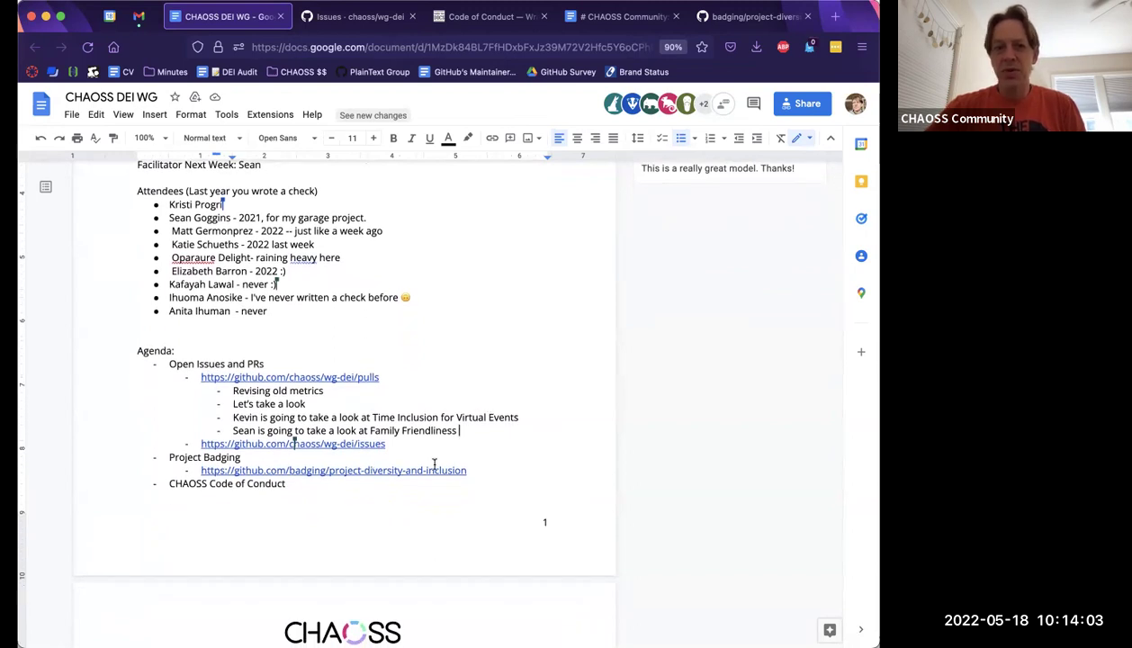
- Switch back to the wg-dei issues on GitHub, reload the list and preview the Time Inclusion for Virtual Events issue #433
left_click(351, 18)
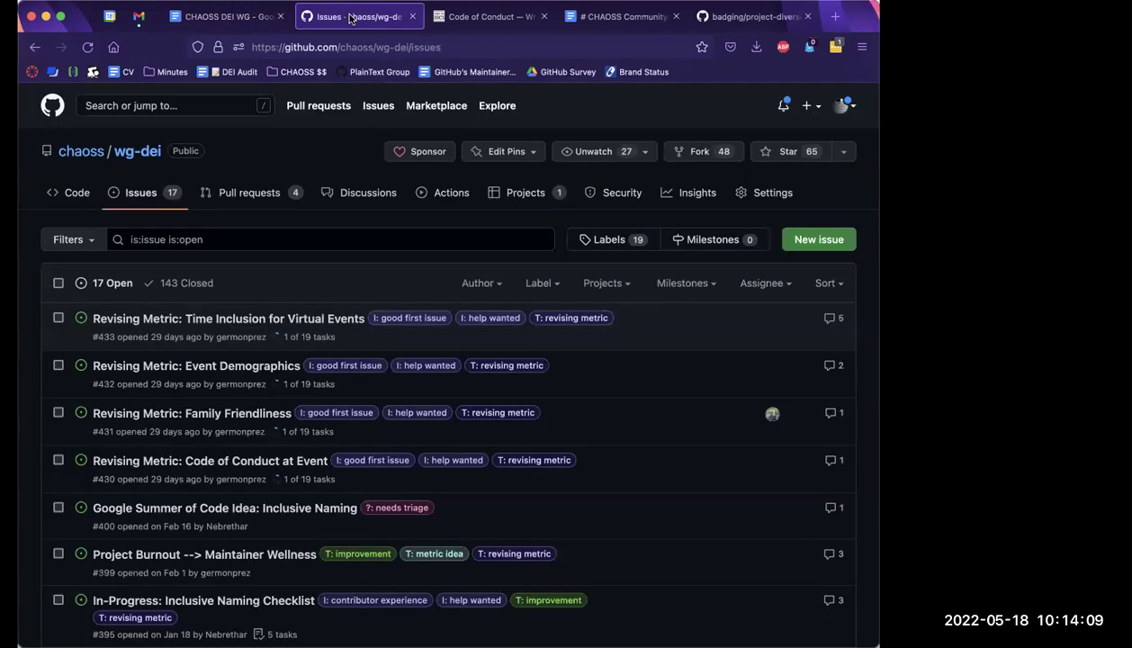
left_click(88, 49)
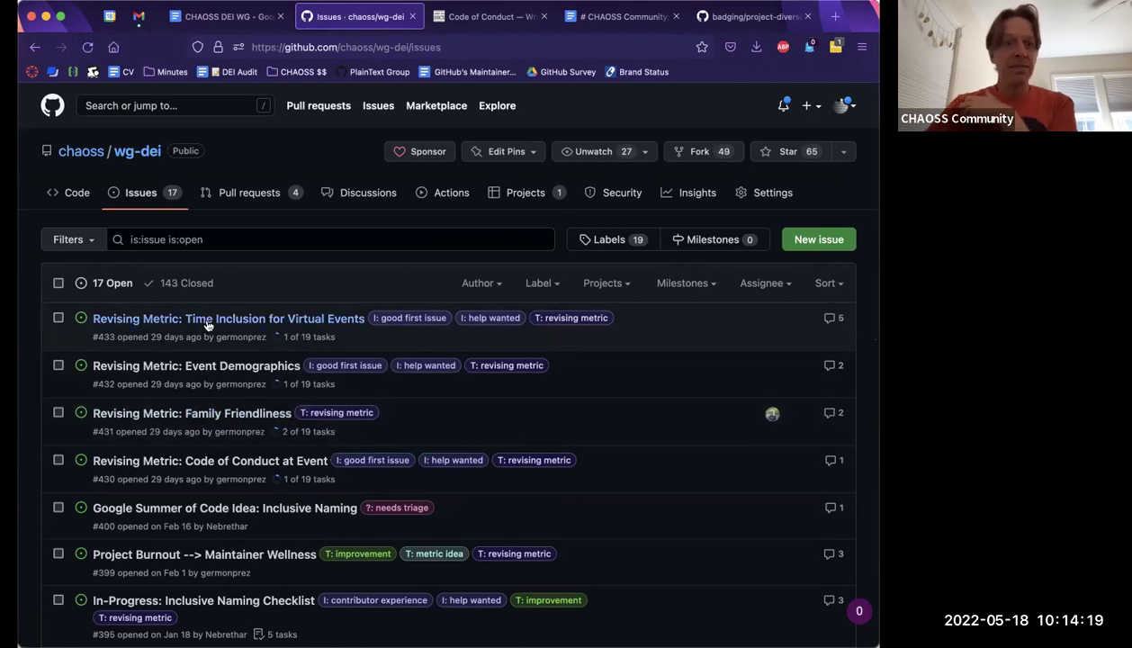
mouse_move(208, 322)
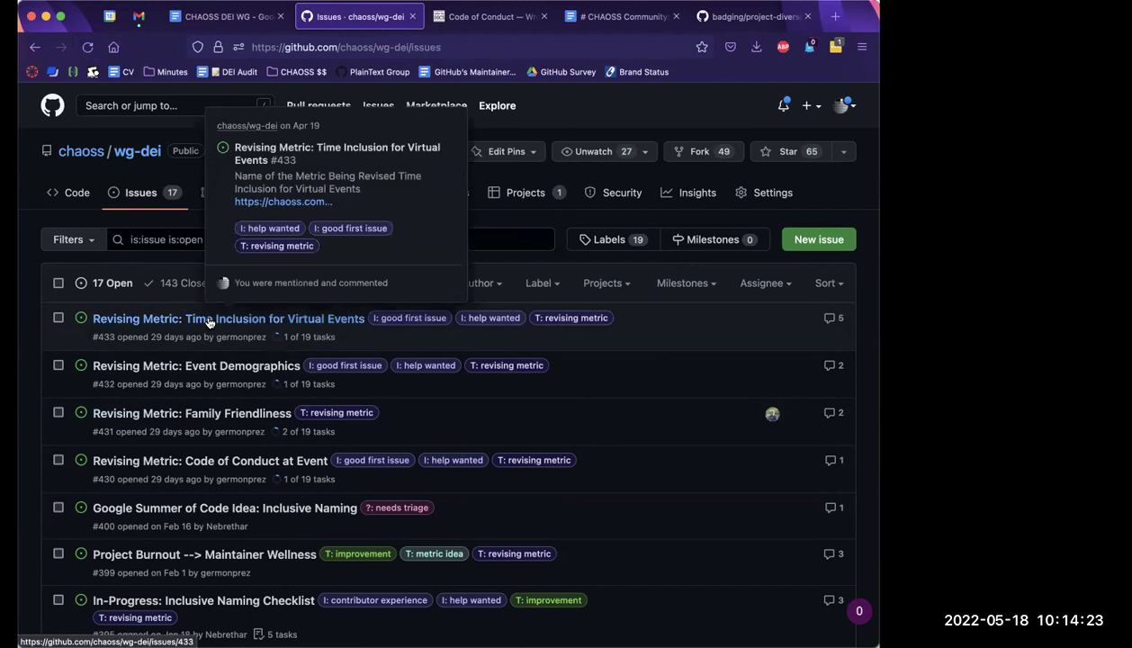
- Check the open pull requests, return to the issues list and look through it down to the "Release Notes: 2022-04" entry
left_click(249, 192)
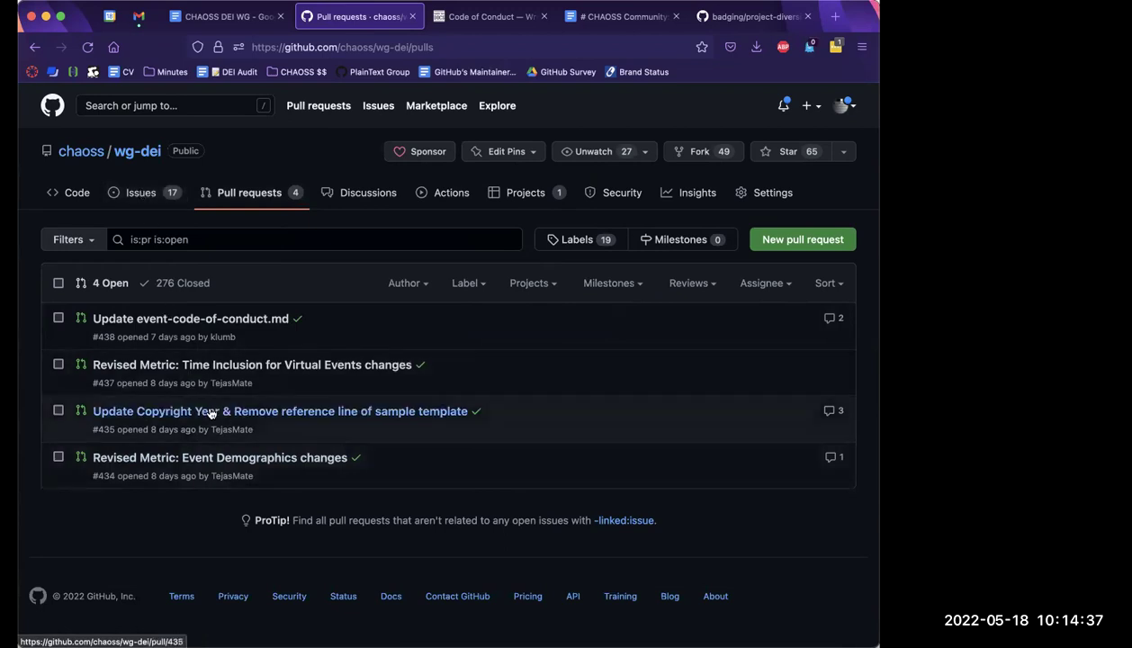
left_click(142, 193)
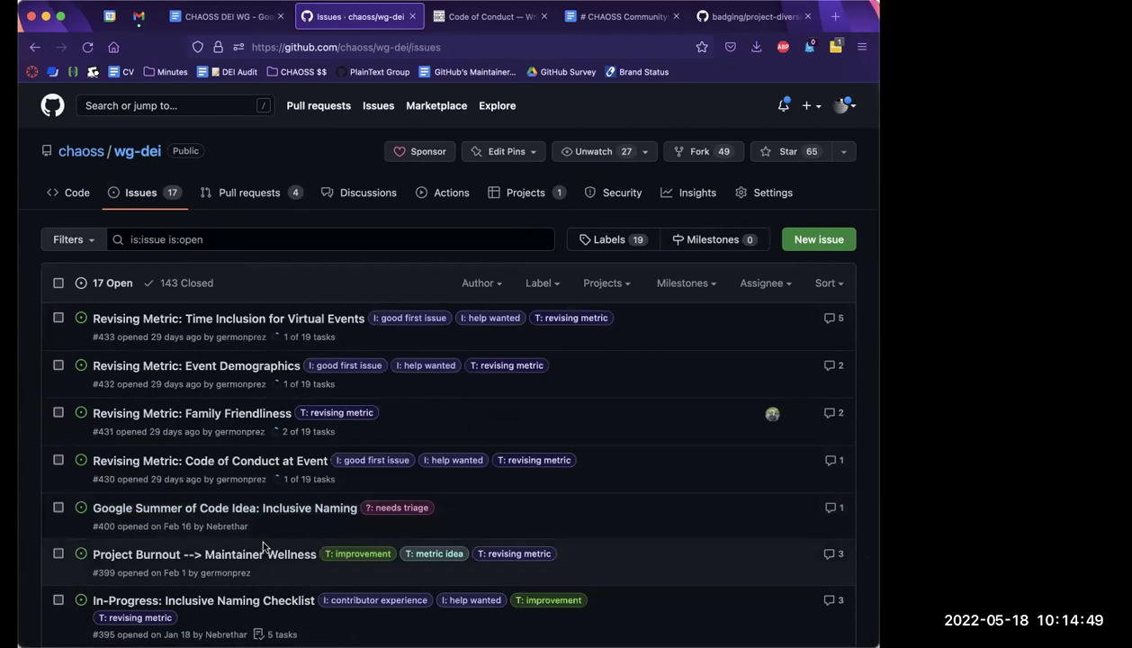
scroll(263, 546, "down", 2)
scroll(263, 546, "down", 2)
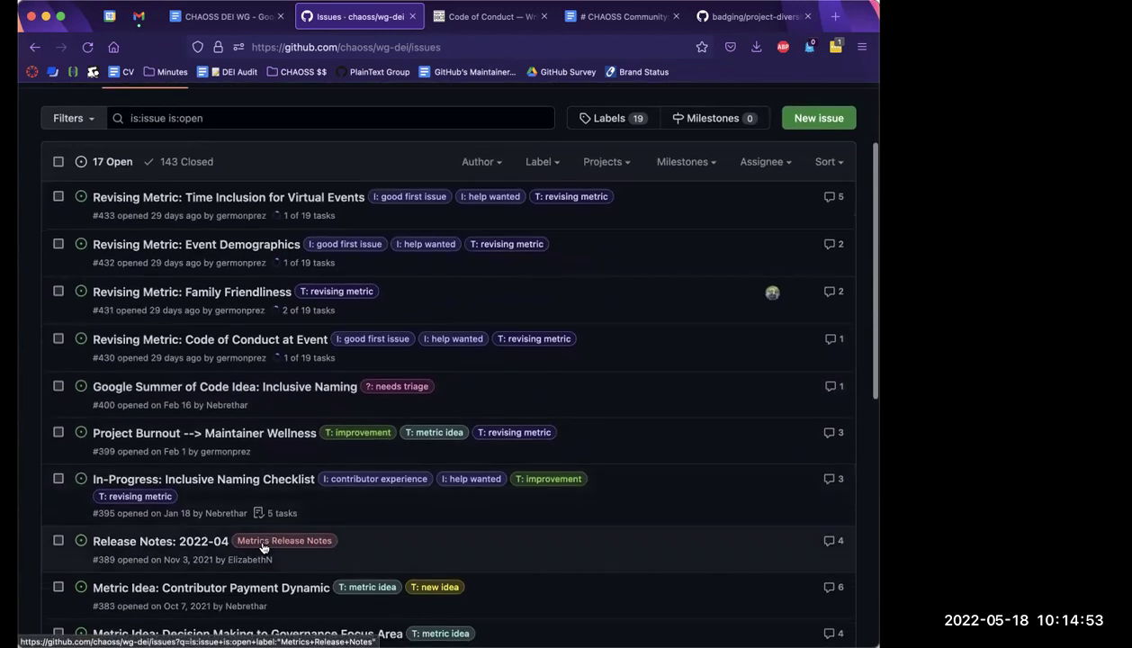
scroll(263, 546, "up", 4)
mouse_move(263, 546)
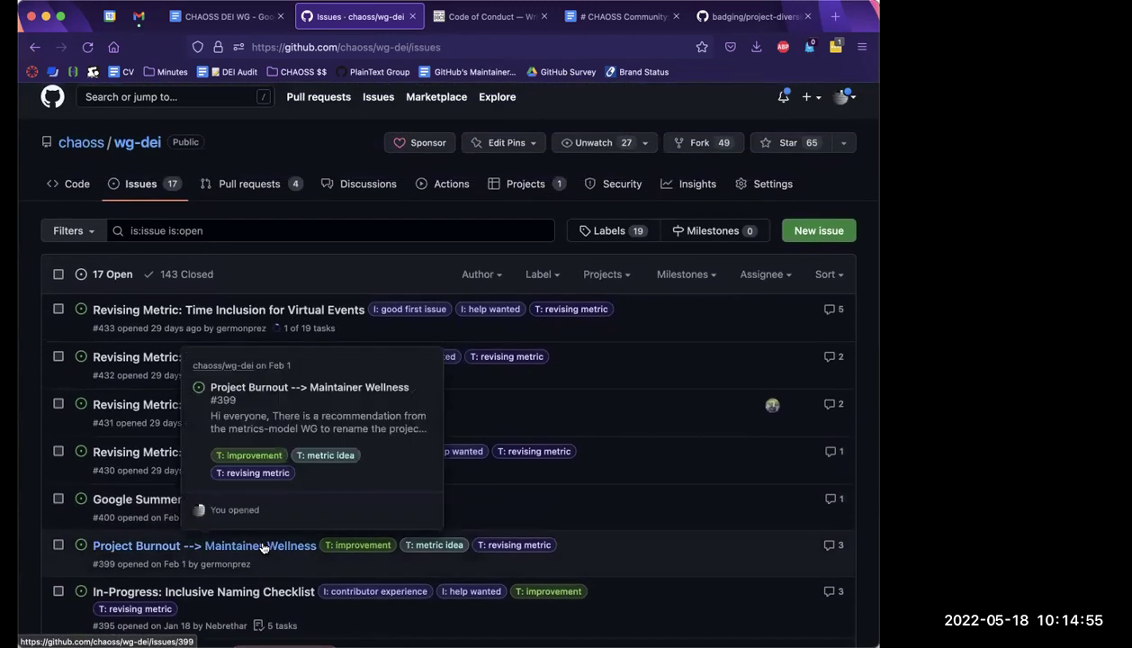
- Compare pull request #438 on event-code-of-conduct.md with the "Revising Metric: Code of Conduct at Event" issue #430 using their previews
left_click(241, 189)
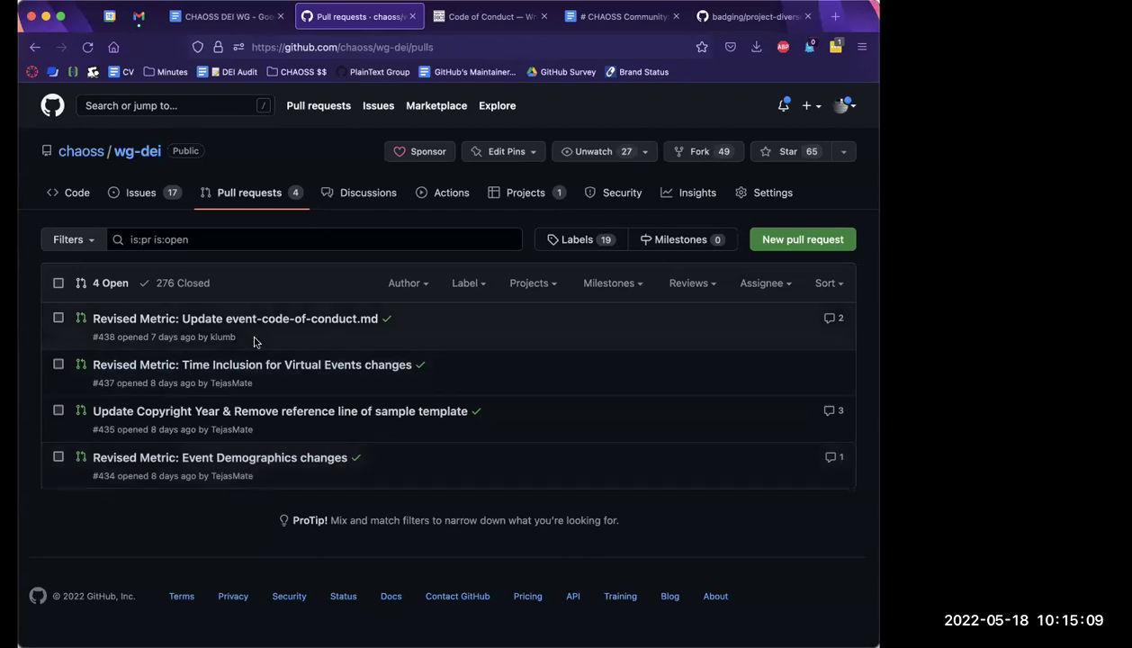
mouse_move(253, 322)
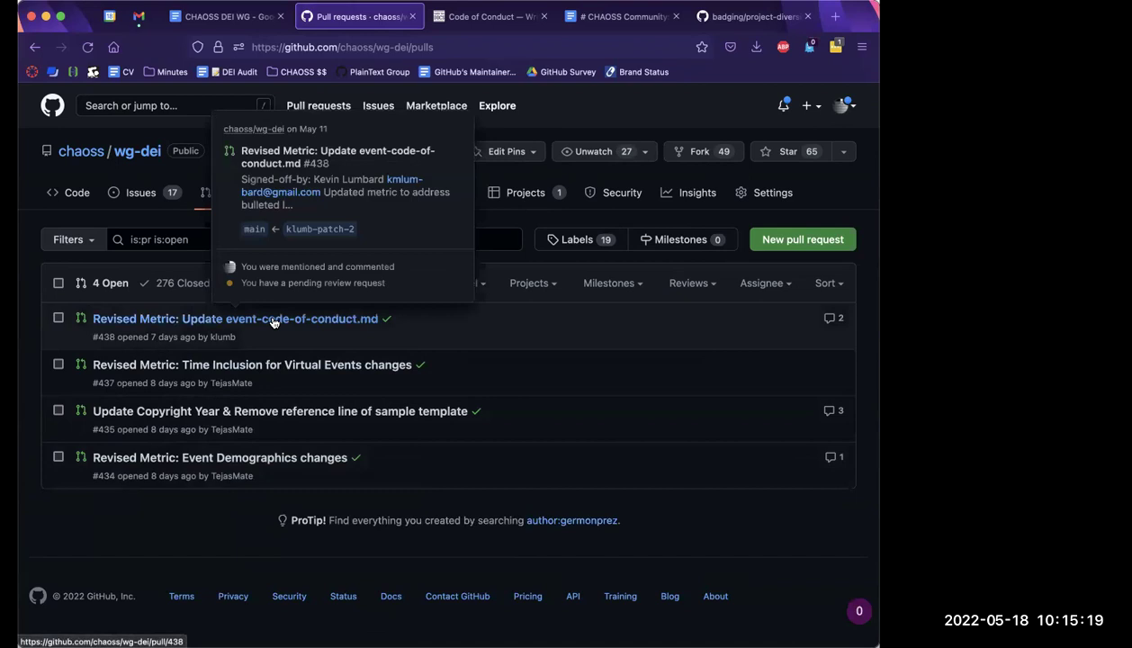
left_click(136, 200)
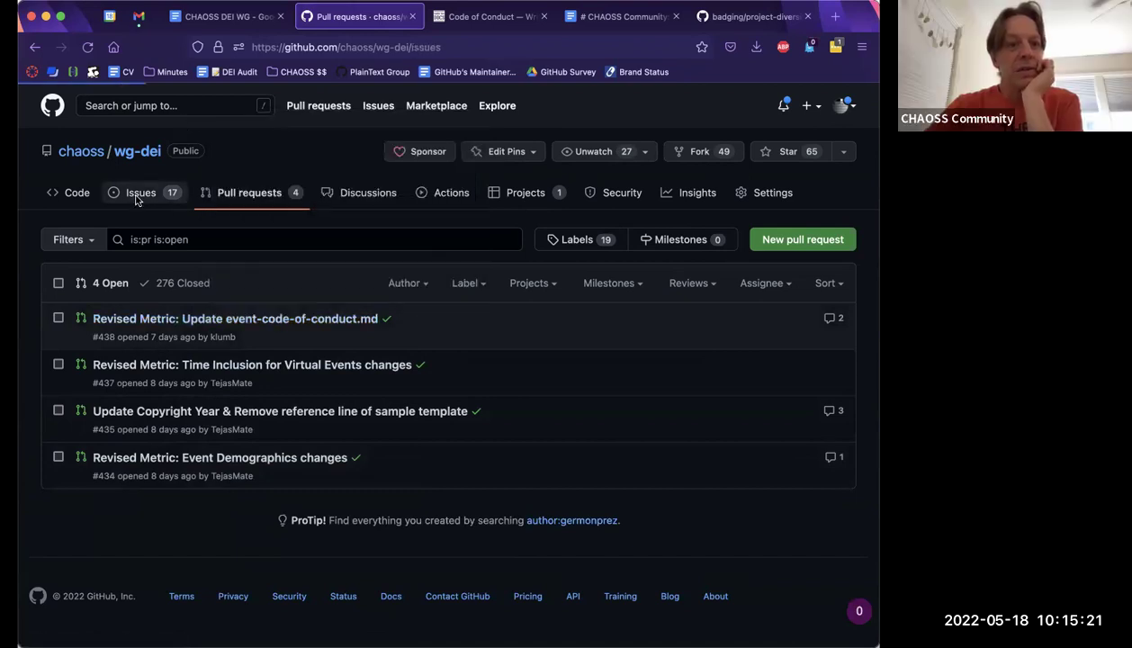
mouse_move(193, 466)
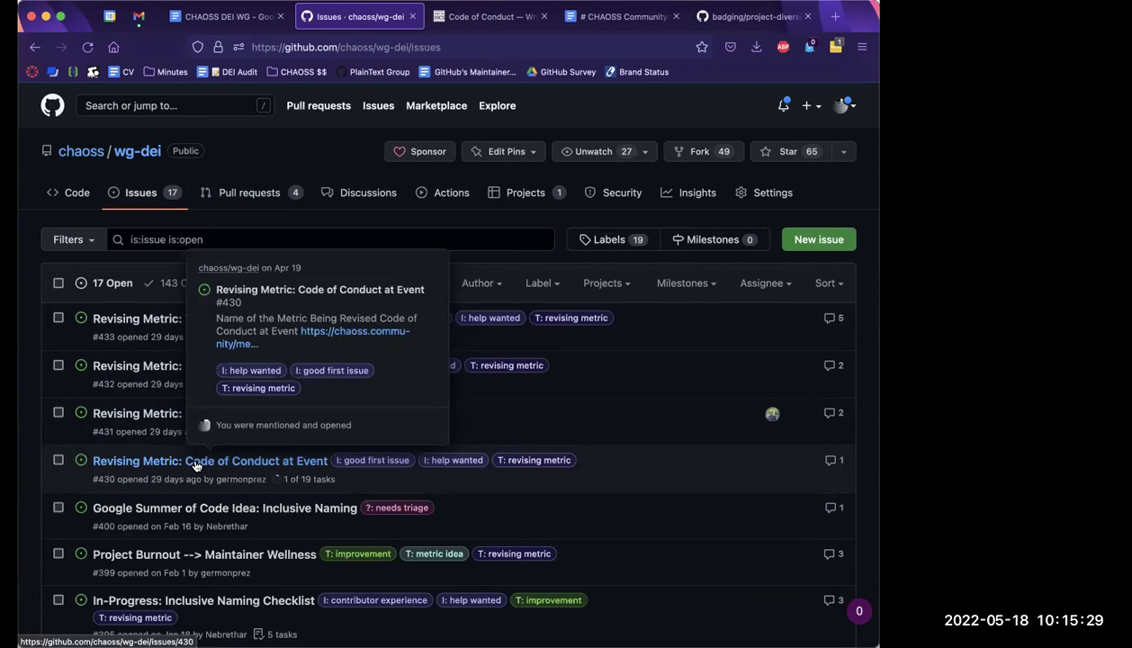
- Recheck the open pull requests and issues, view the "Release Notes: 2022-04" issue #389 and return to the issues list
left_click(238, 196)
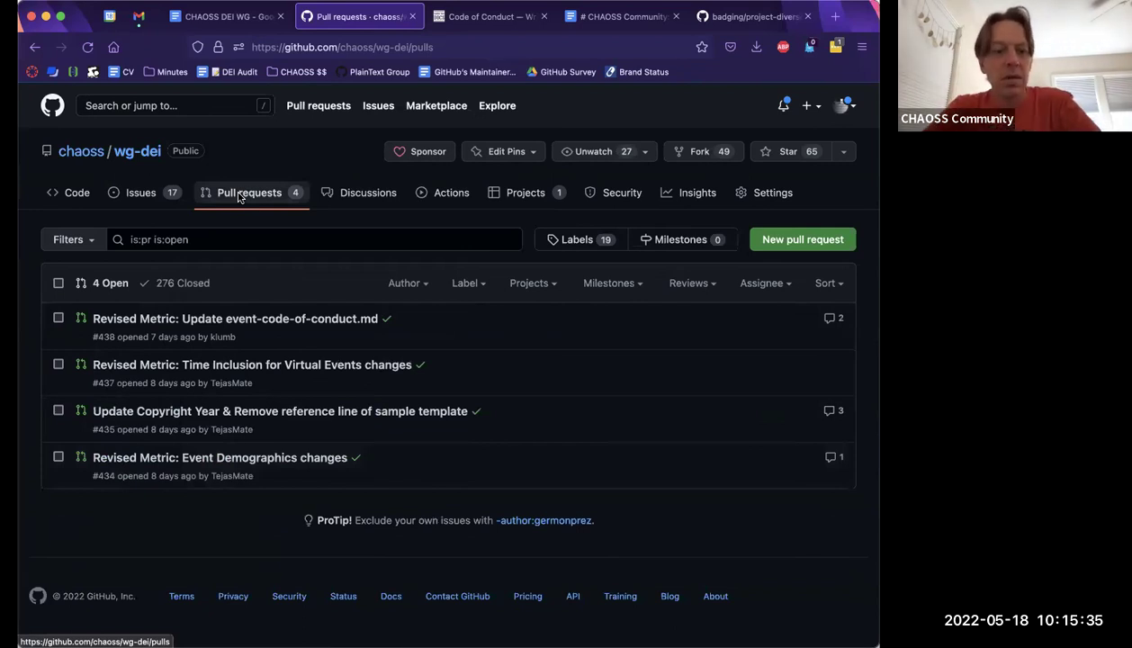
left_click(137, 194)
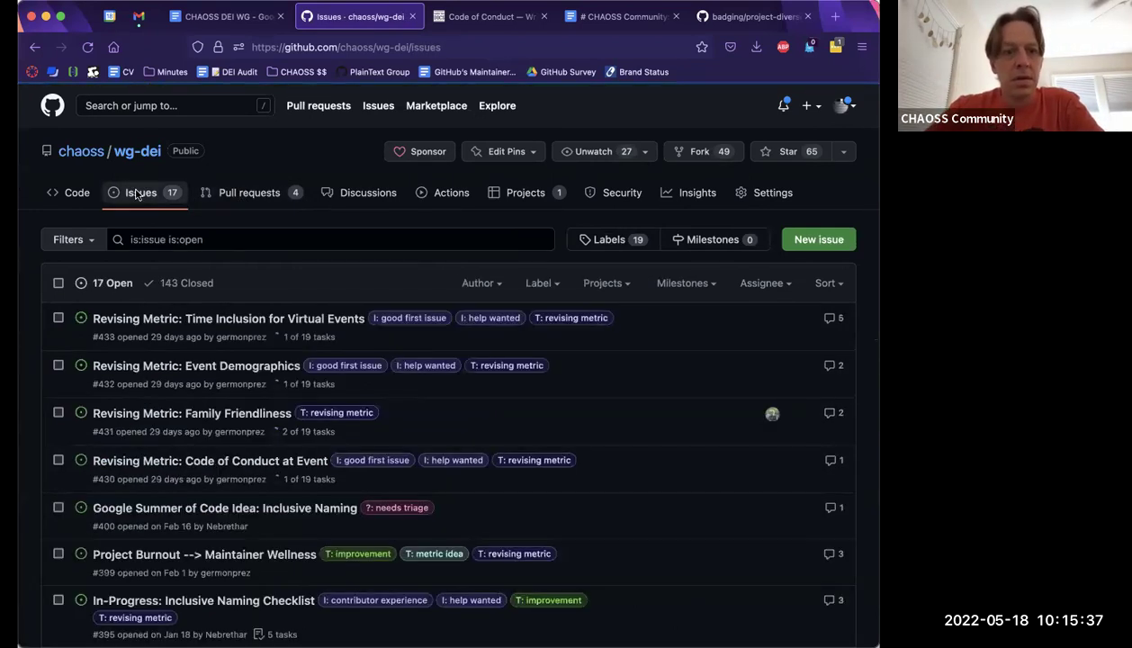
scroll(260, 450, "down", 1)
scroll(260, 450, "down", 5)
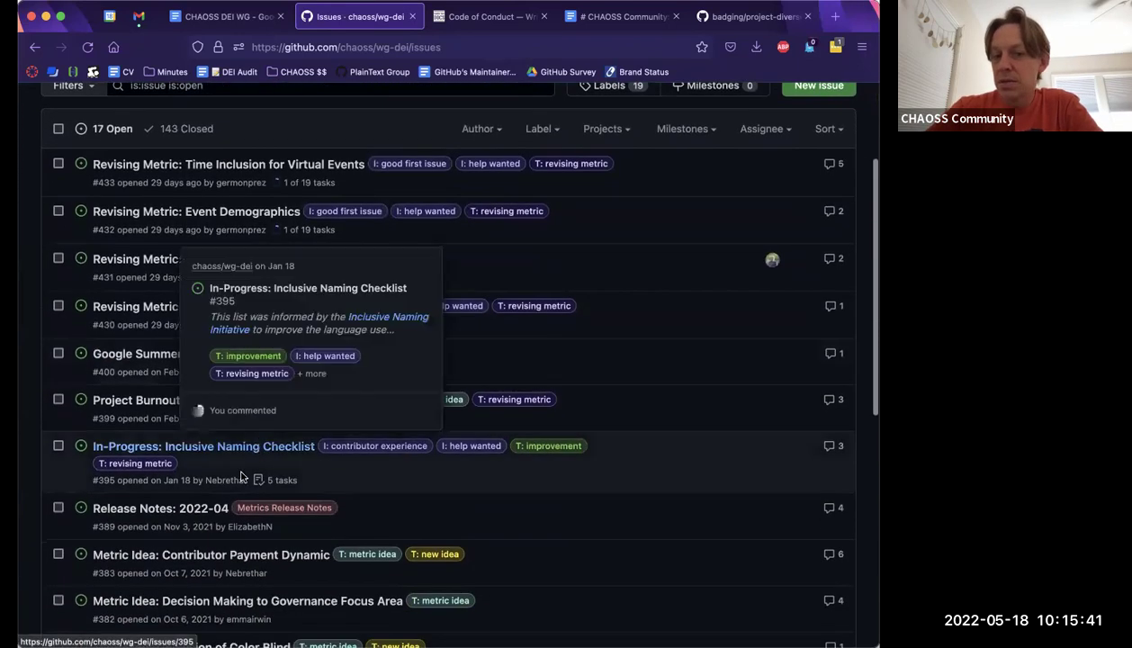
left_click(180, 509)
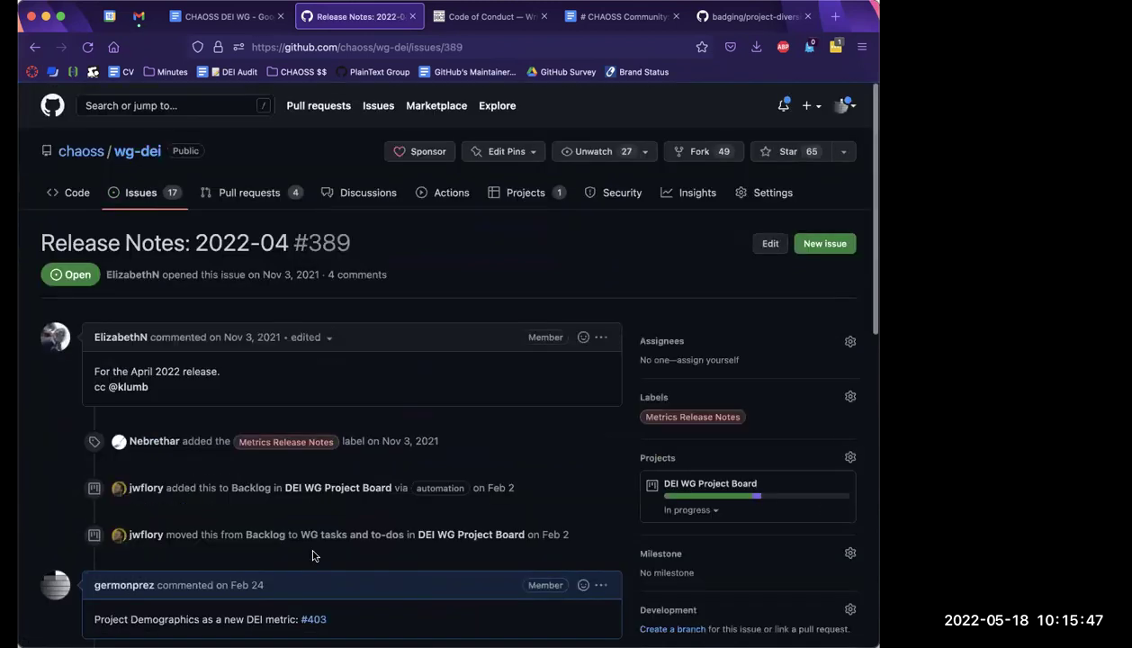
key("super+bracketleft")
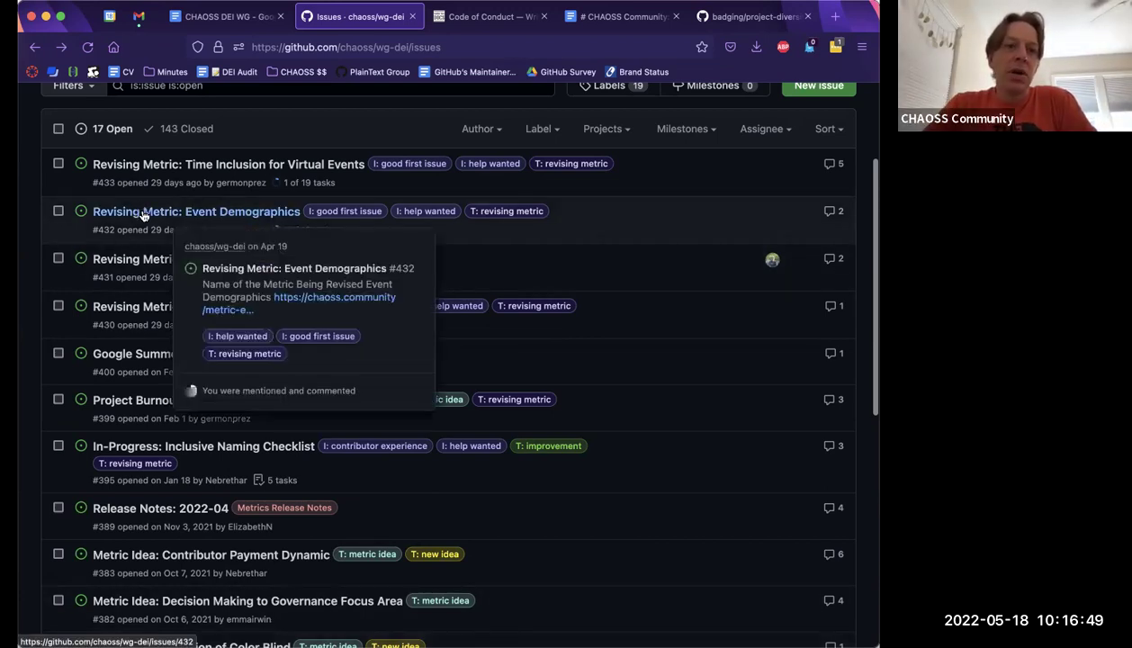
mouse_move(234, 164)
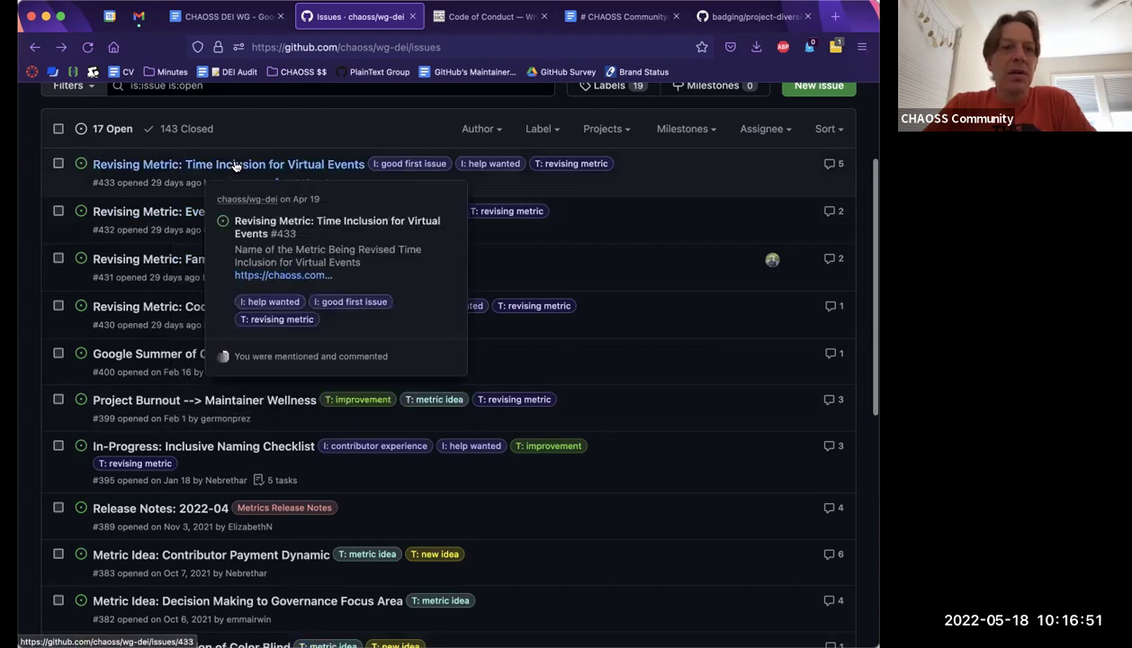
- Open the "Revising Metric: Time Inclusion for Virtual Events" issue #433 and read its metric details and process checklist
left_click(234, 165)
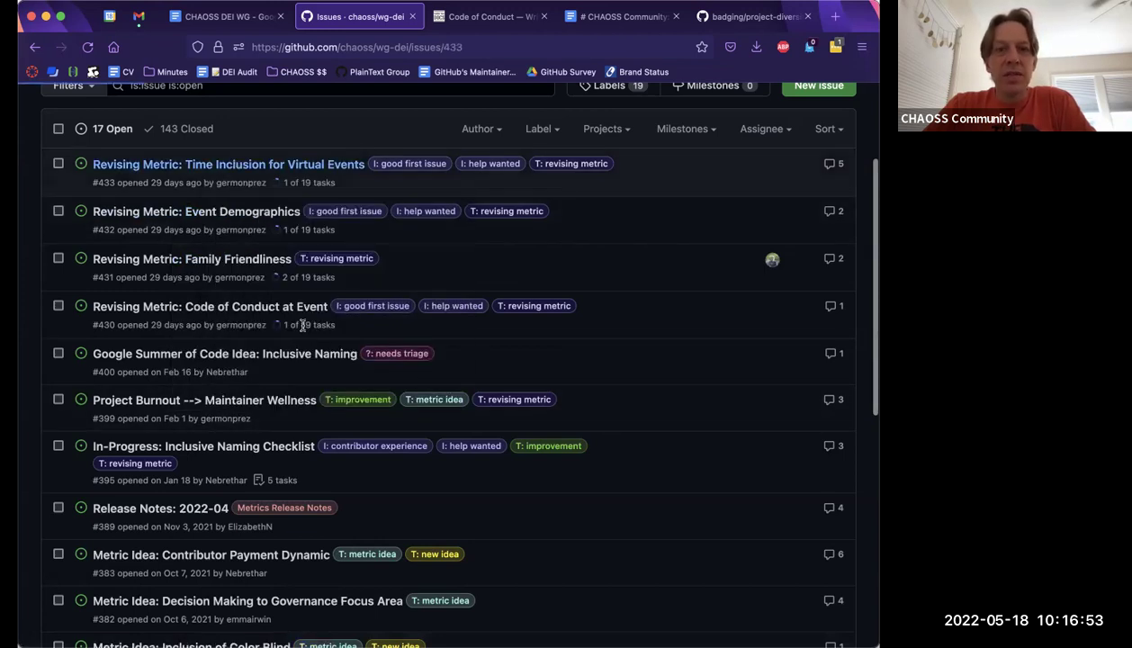
scroll(342, 447, "down", 4)
scroll(341, 447, "down", 2)
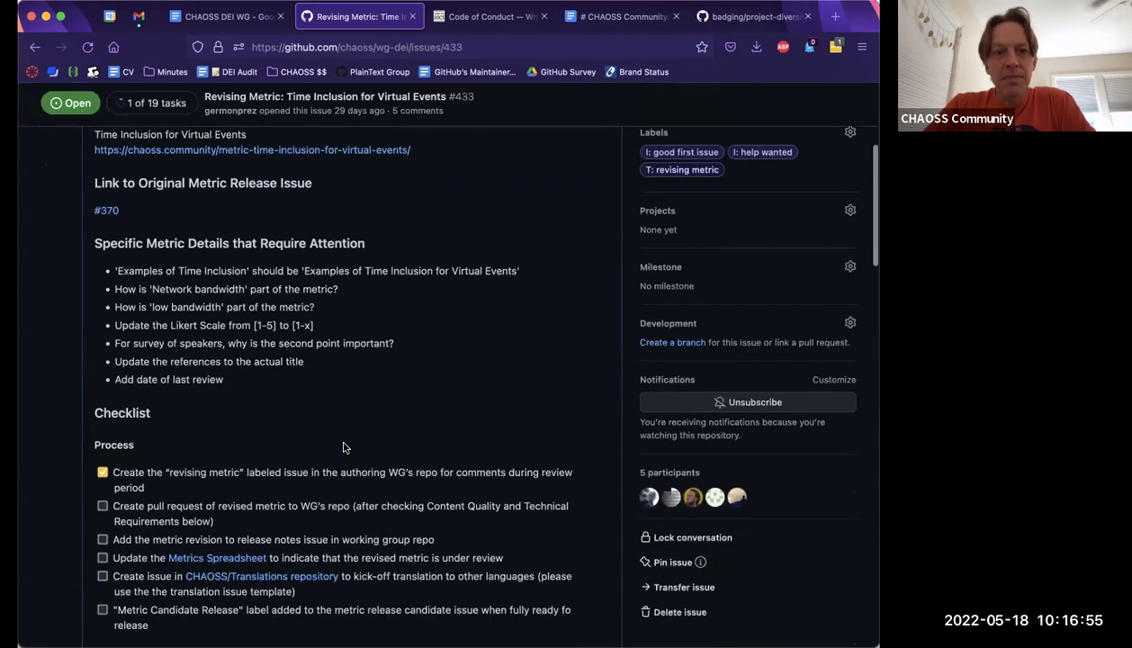
scroll(342, 447, "down", 2)
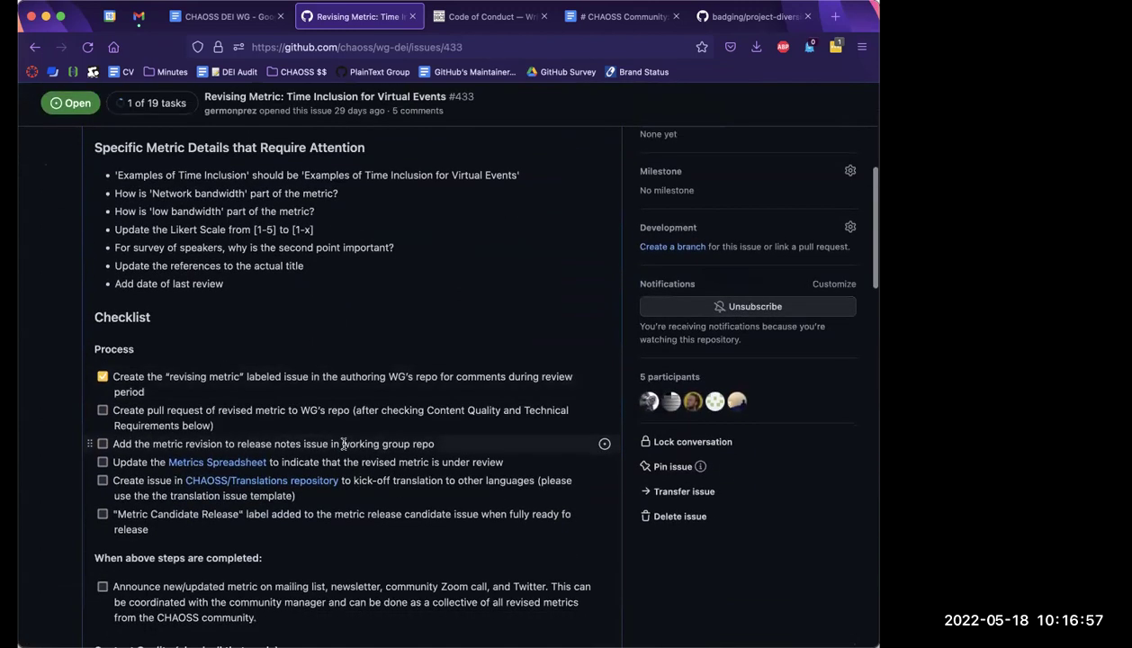
scroll(360, 486, "down", 2)
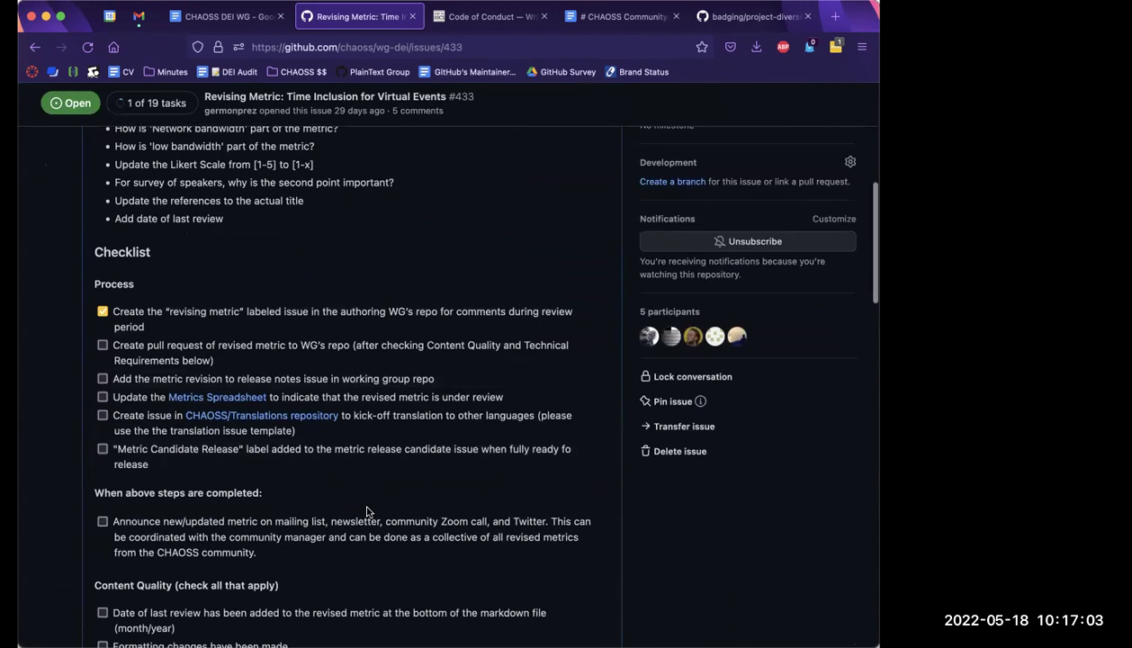
scroll(366, 510, "up", 5)
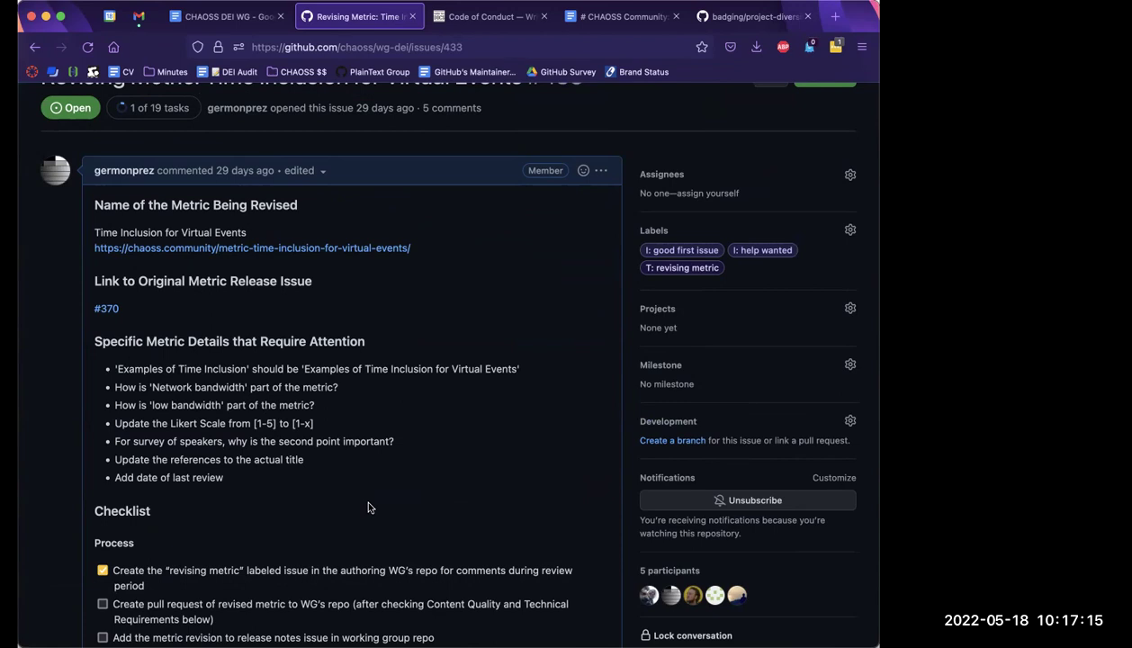
scroll(368, 508, "down", 1)
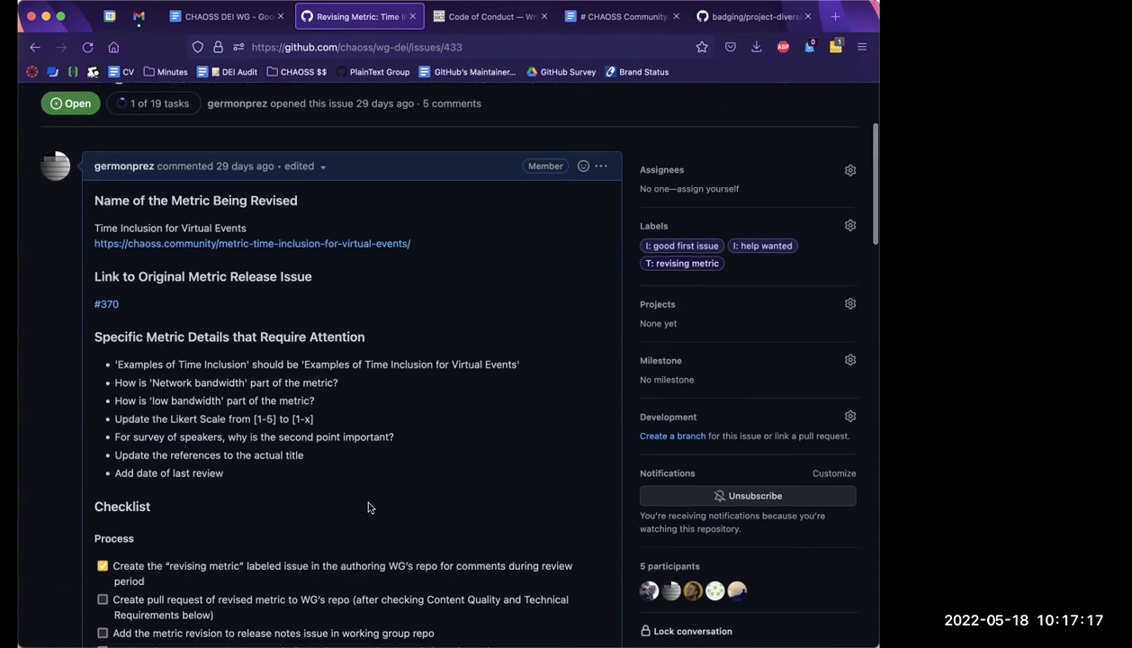
scroll(368, 504, "down", 5)
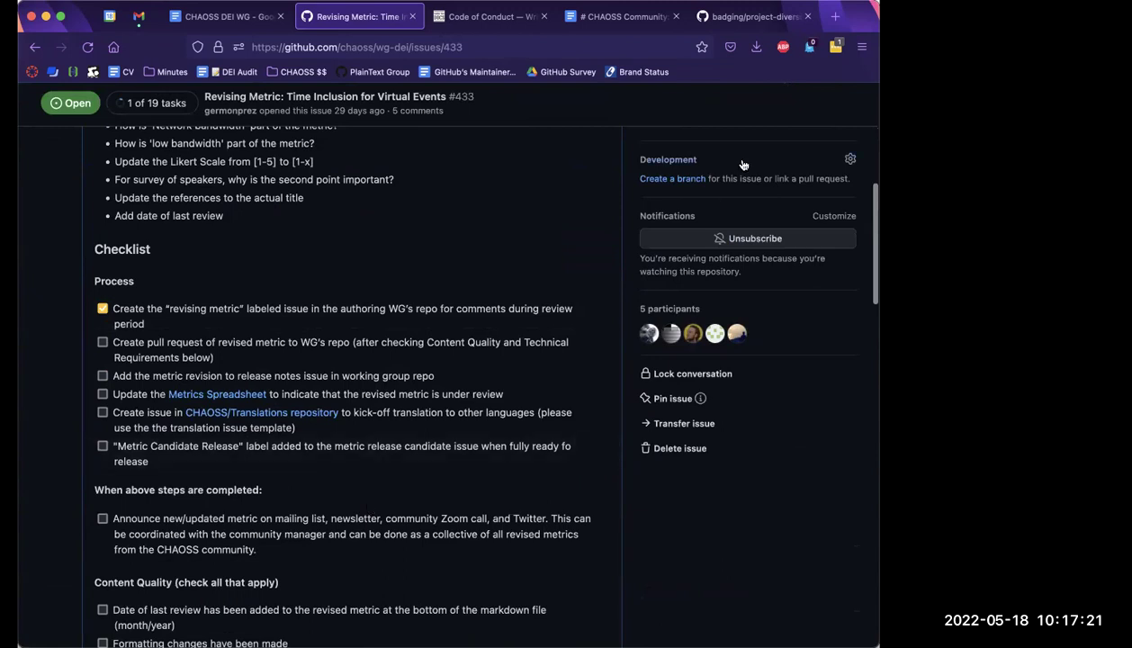
- Open the bookmarked CHAOSS Metrics spreadsheet in a separate browser tab and switch to its DEI sheet
left_click(834, 19)
left_click(167, 72)
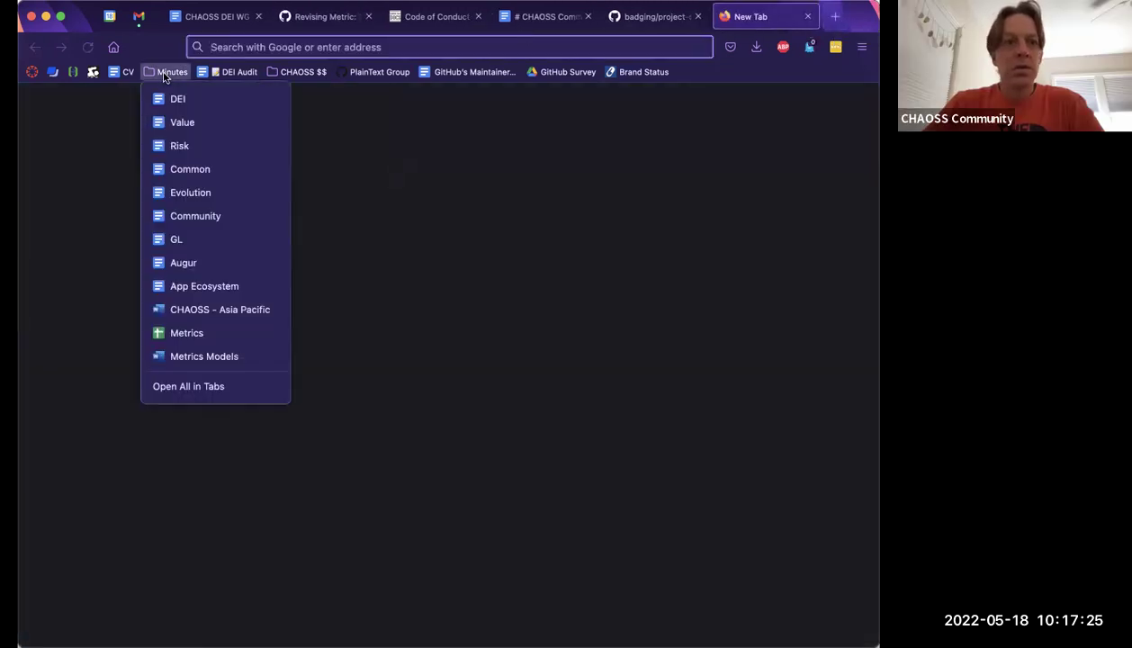
left_click(220, 340)
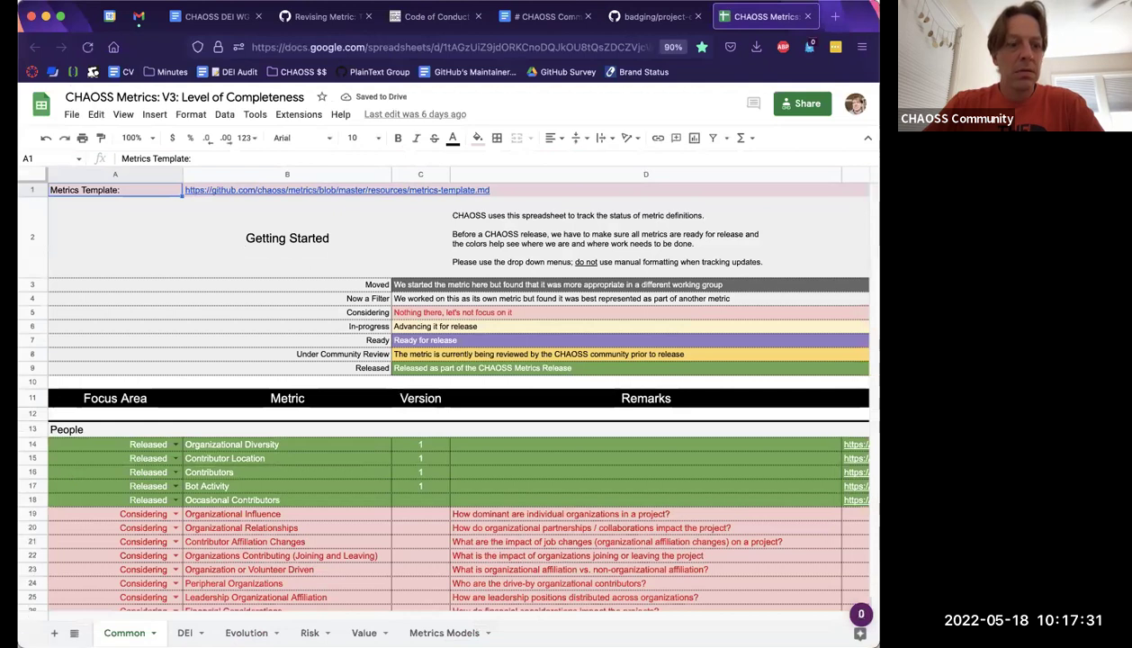
left_click_drag(24, 629, 24, 581)
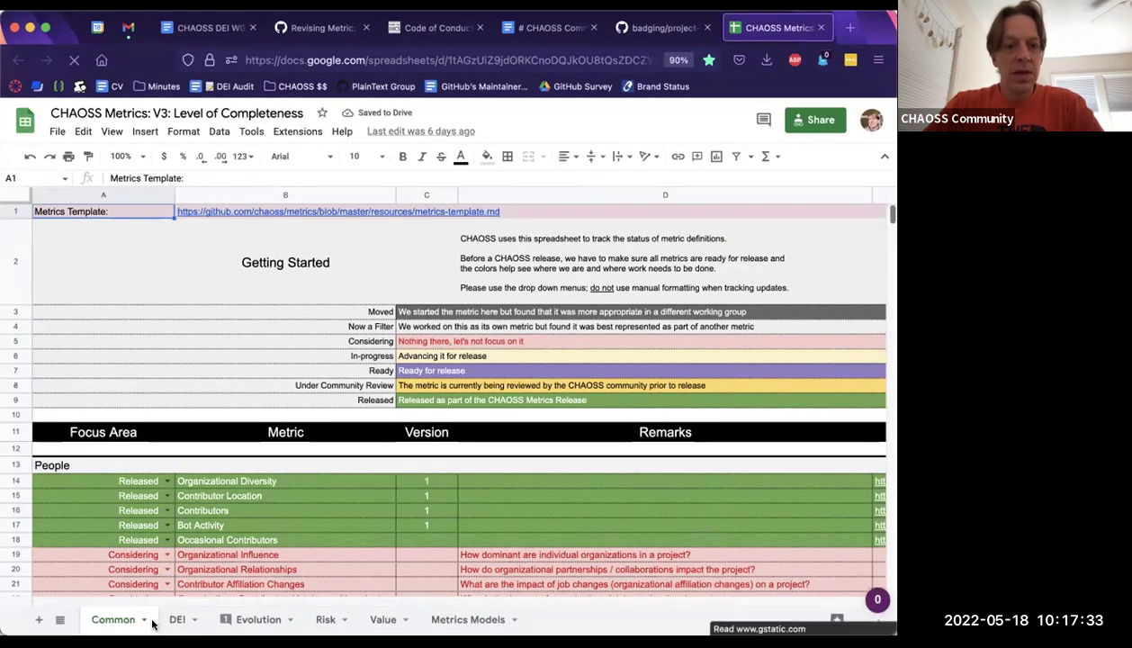
left_click(179, 619)
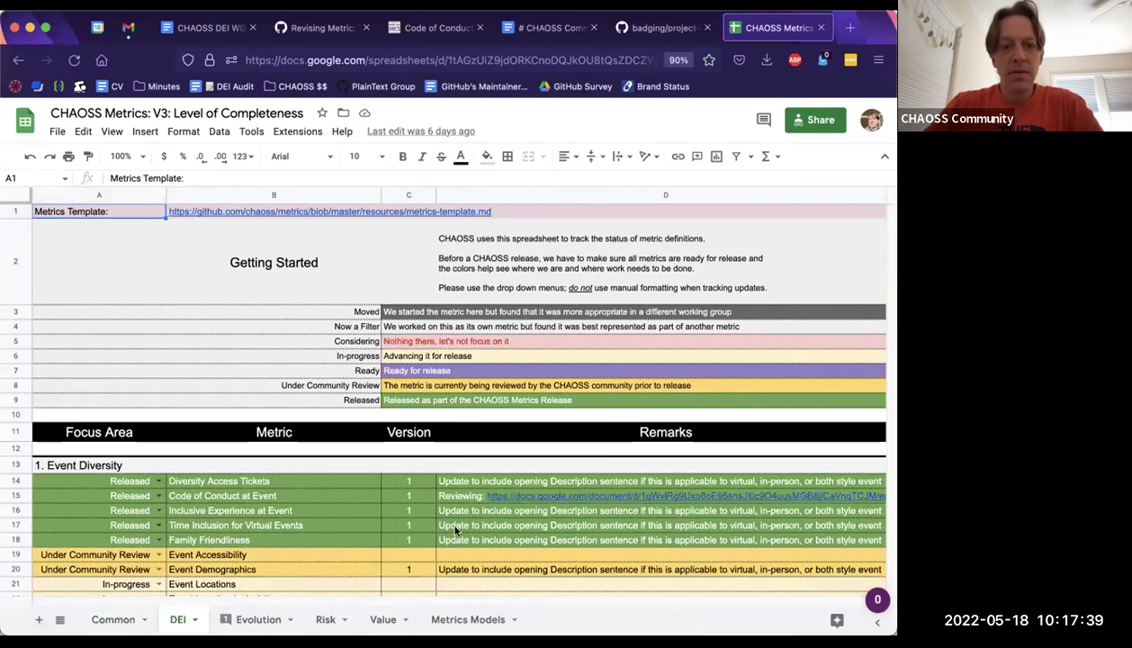
- Try version 1.1 for the Time Inclusion for Virtual Events metric and undo the change
left_click(423, 527)
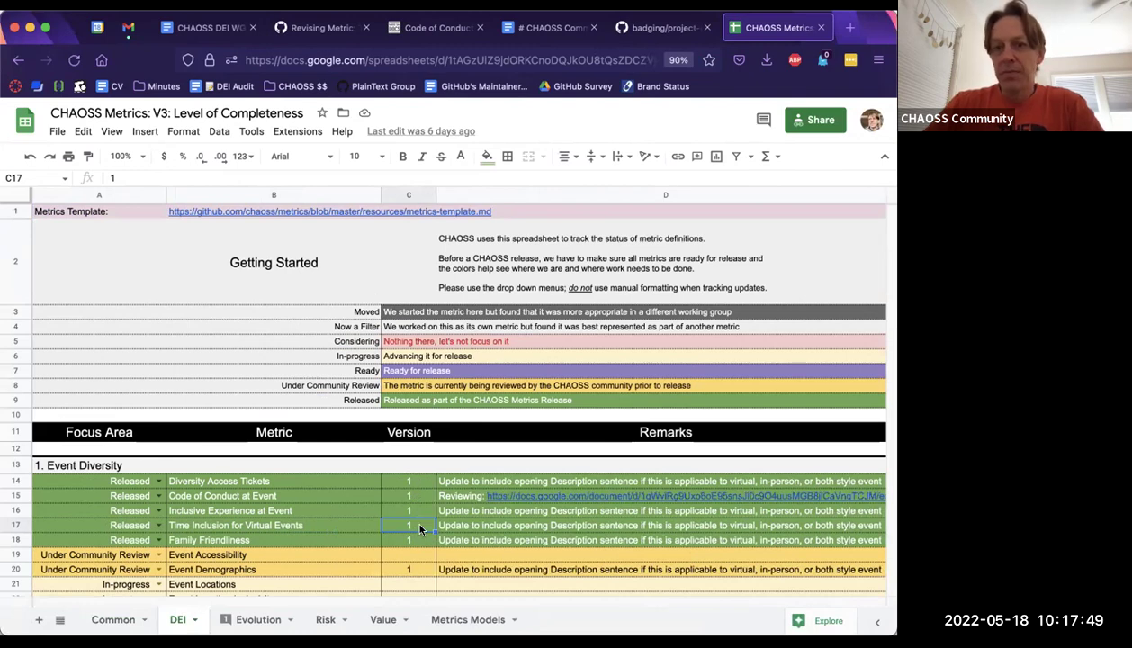
double_click(419, 527)
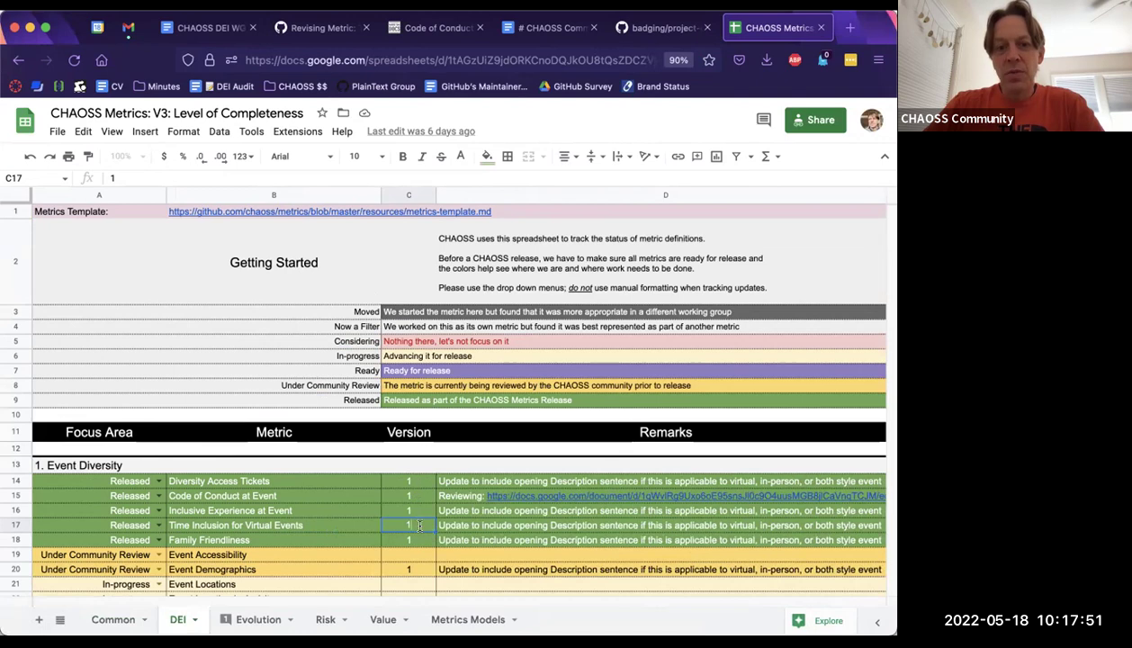
type(".1")
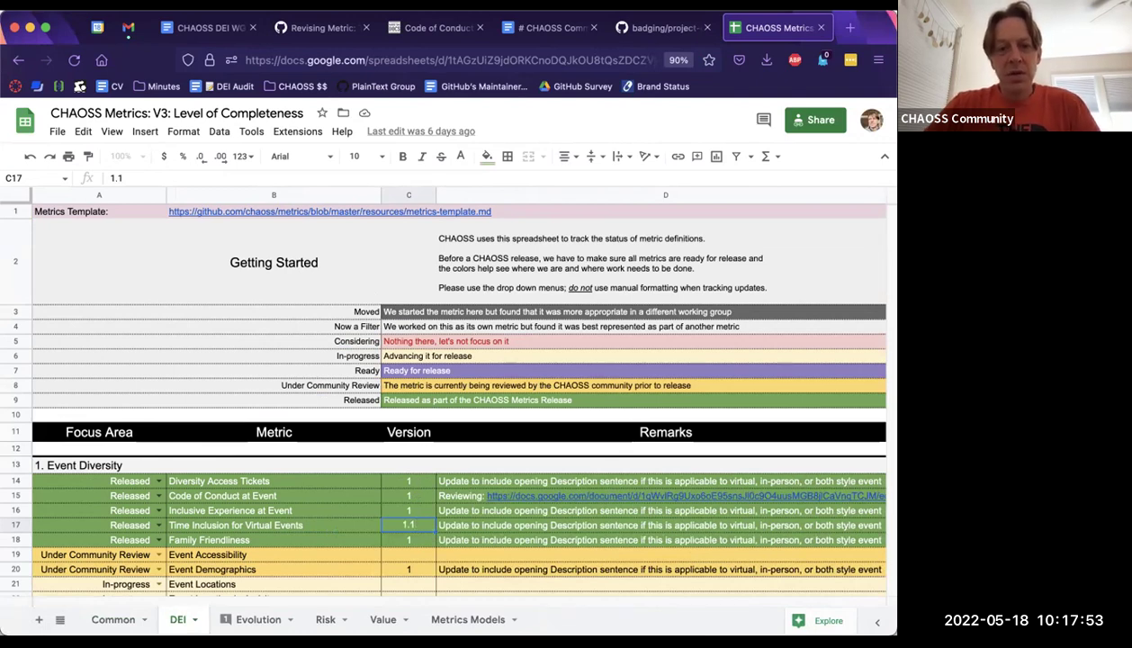
key("Return")
left_click(411, 527)
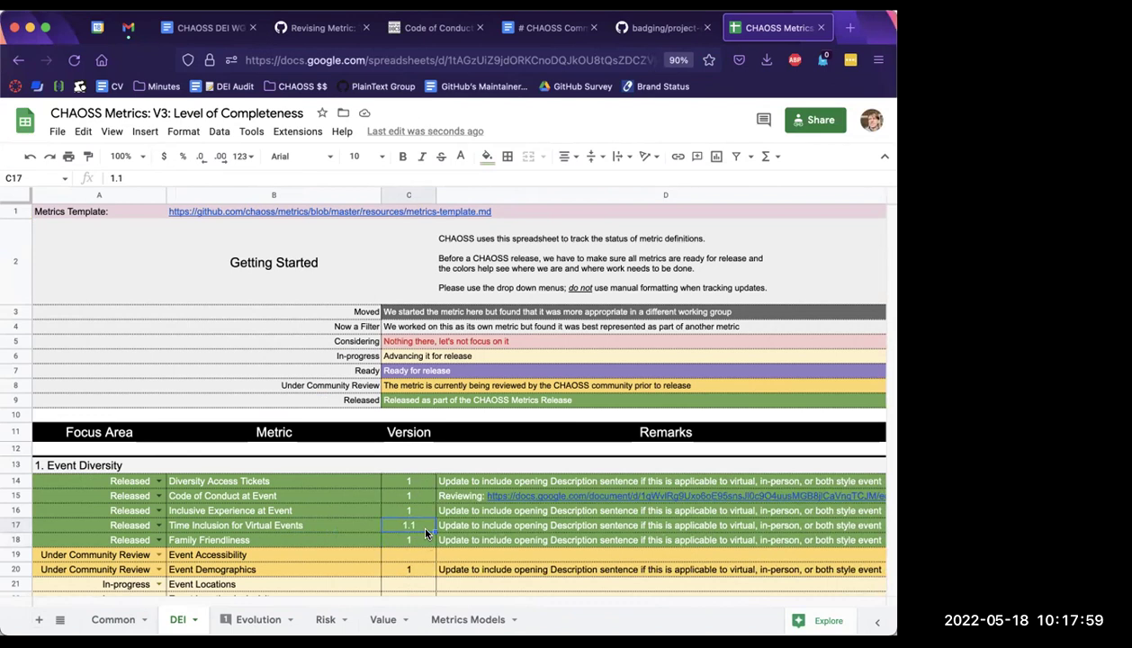
key("super+z")
left_click(415, 537)
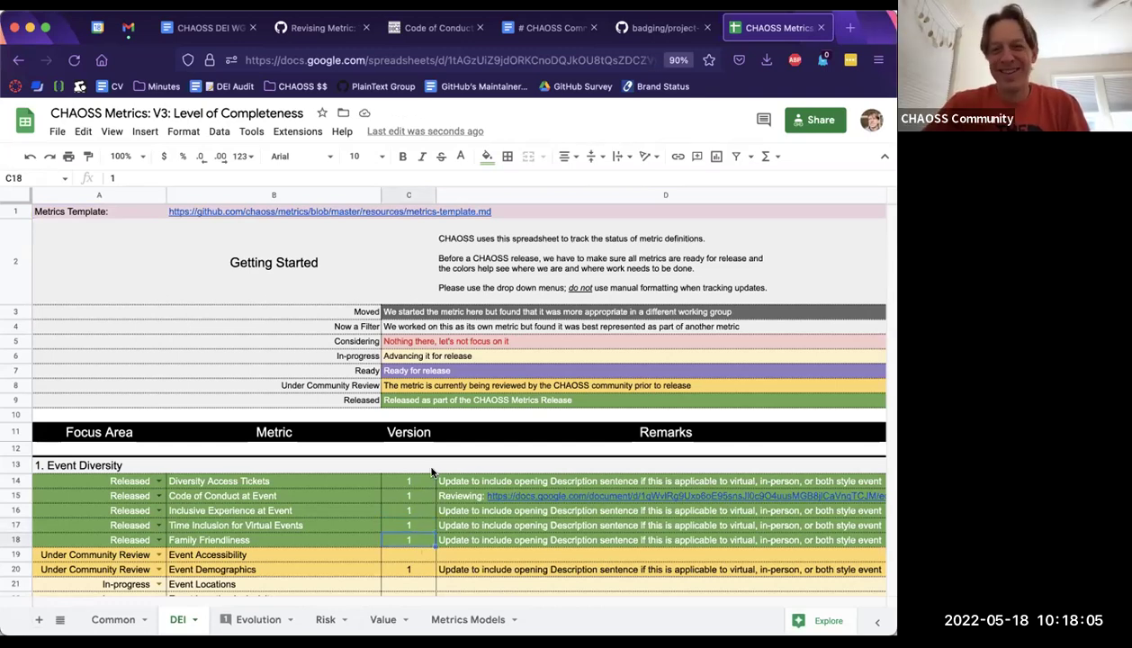
- Insert an empty column between the Version and Remarks columns, accepting the edit to the protected range
left_click(465, 193)
right_click(465, 193)
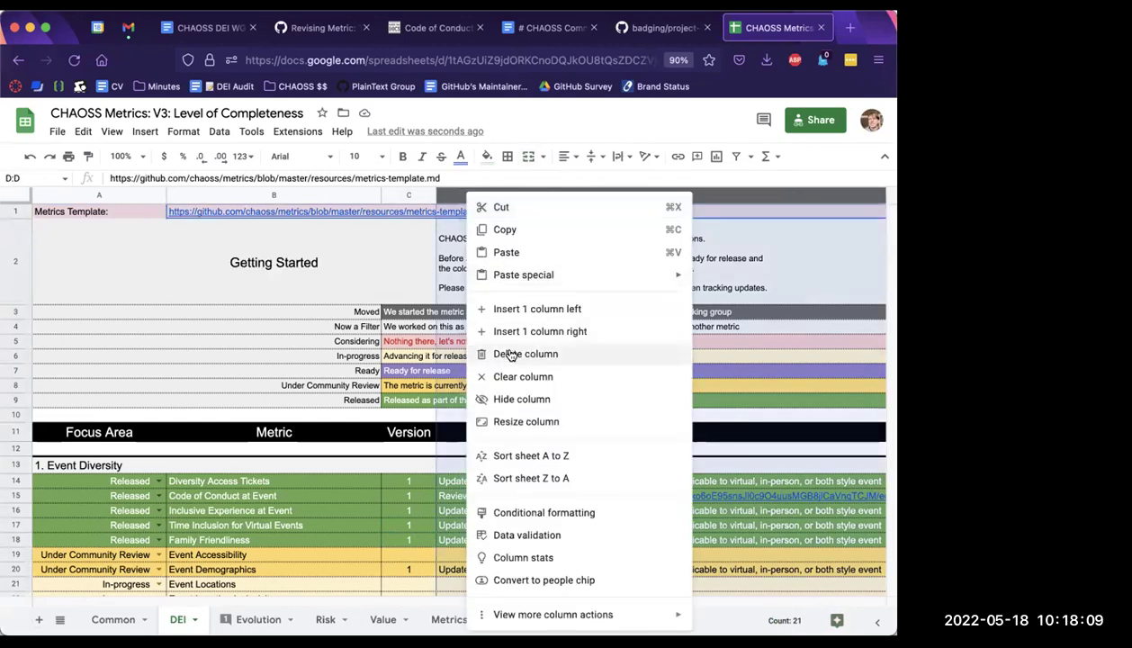
left_click(506, 308)
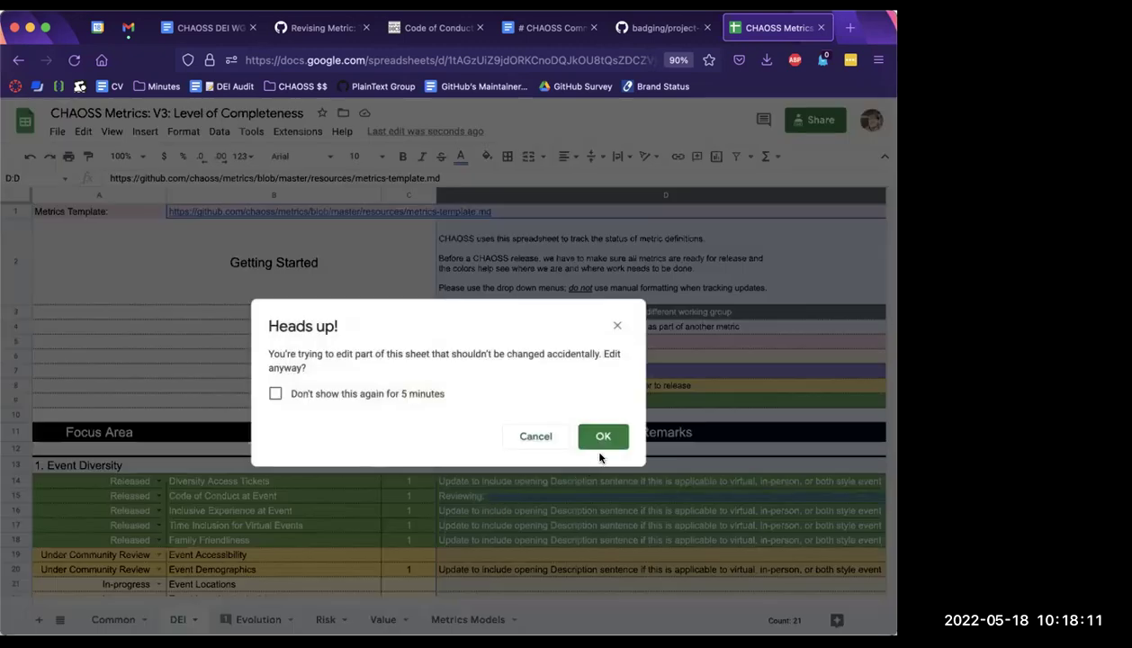
left_click(600, 437)
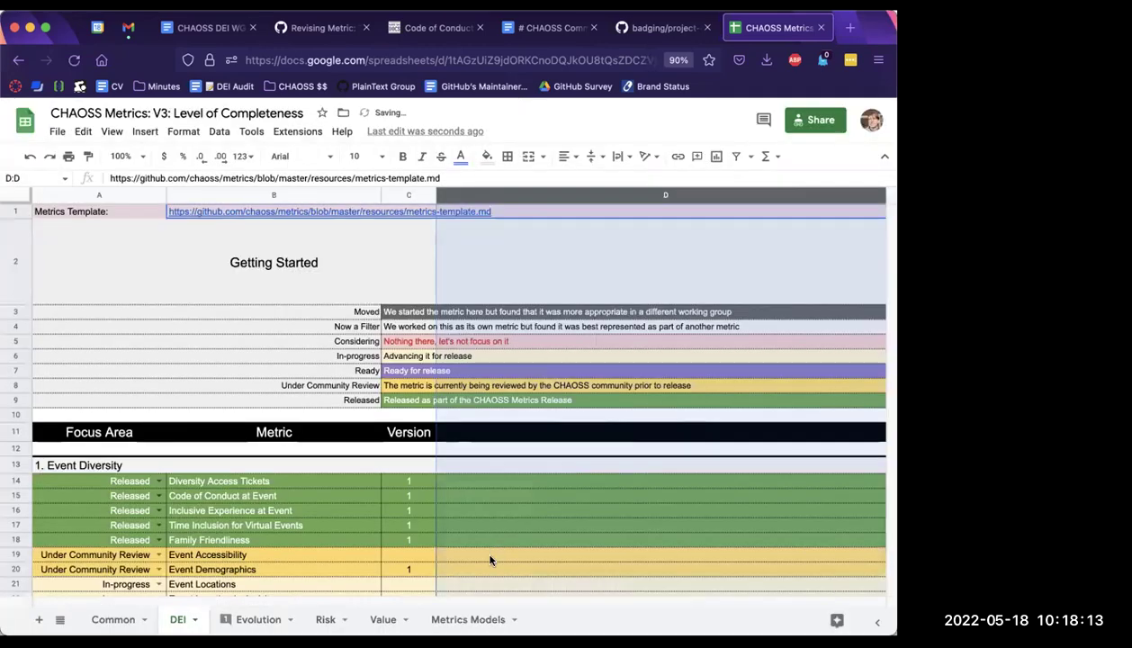
- Narrow the empty column D beside Version, accepting the protected-range edit
scroll(489, 560, "right", 5)
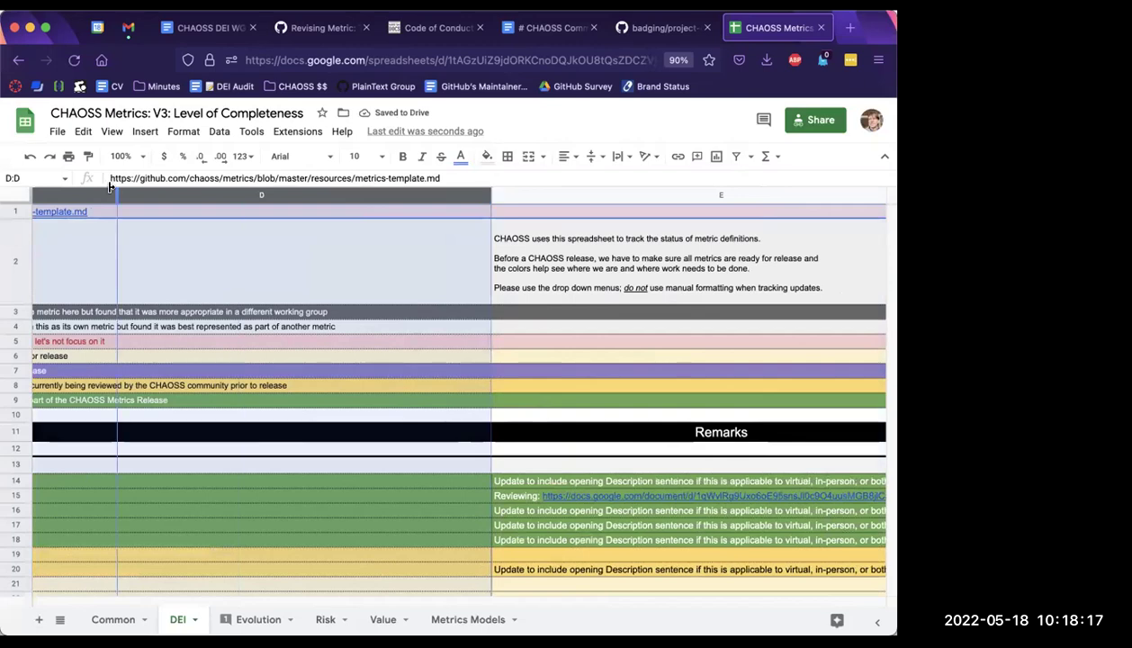
key("Delete")
left_click(372, 395)
left_click(599, 432)
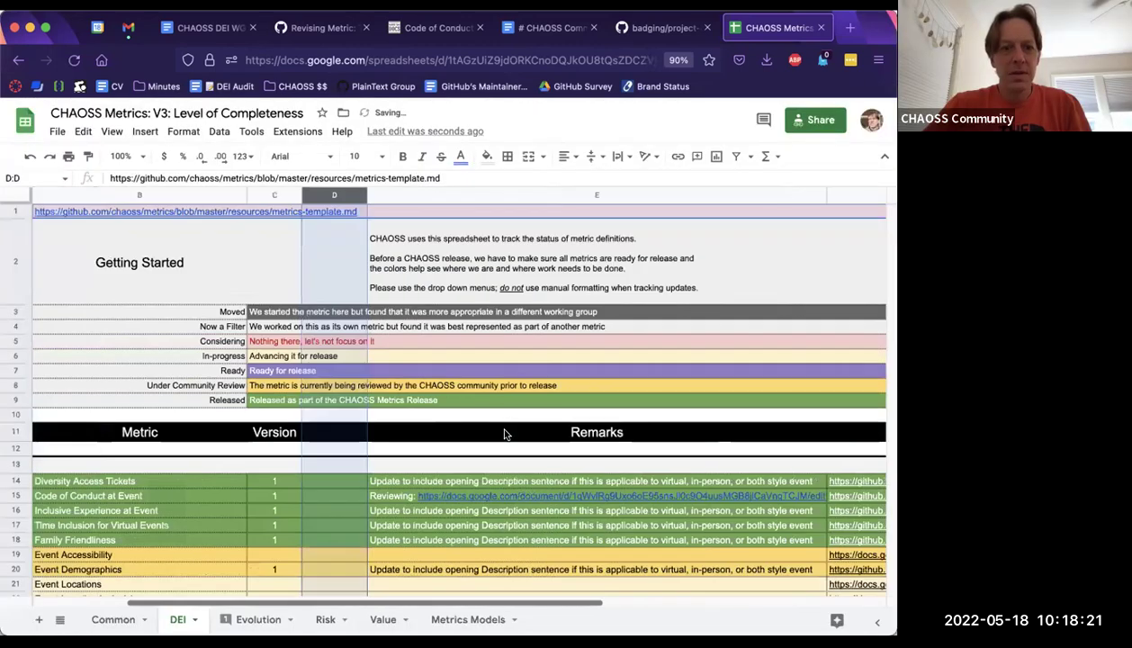
- Enter "Date of Last Review" as the heading of column D in row 11 and widen the column to fit it
left_click(443, 435)
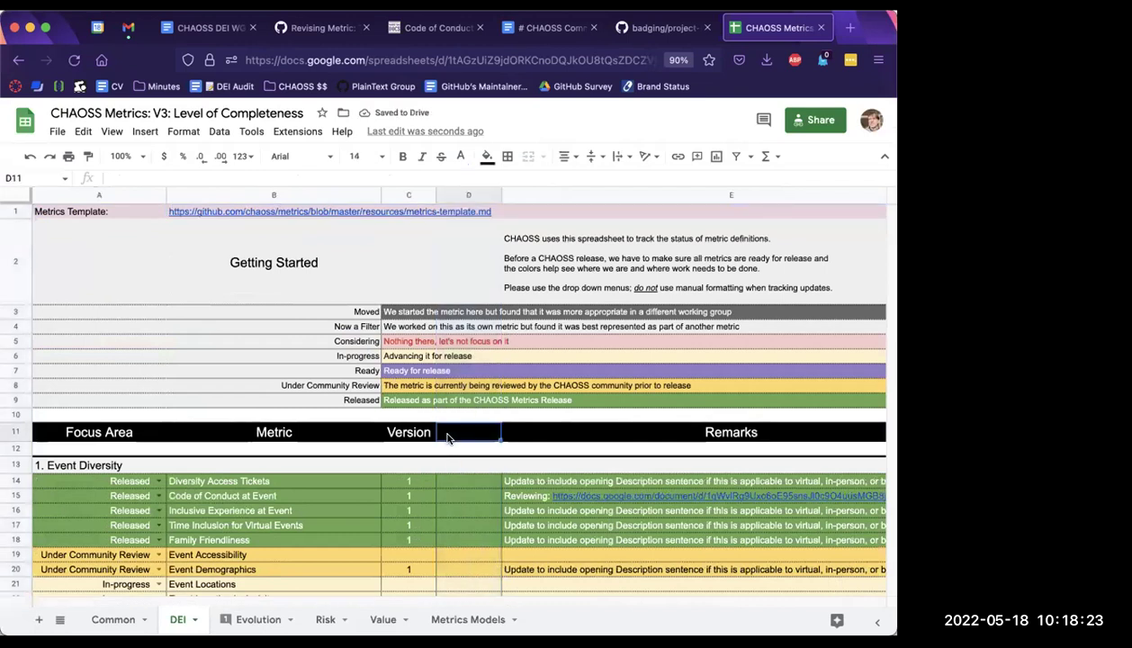
type("Last Review")
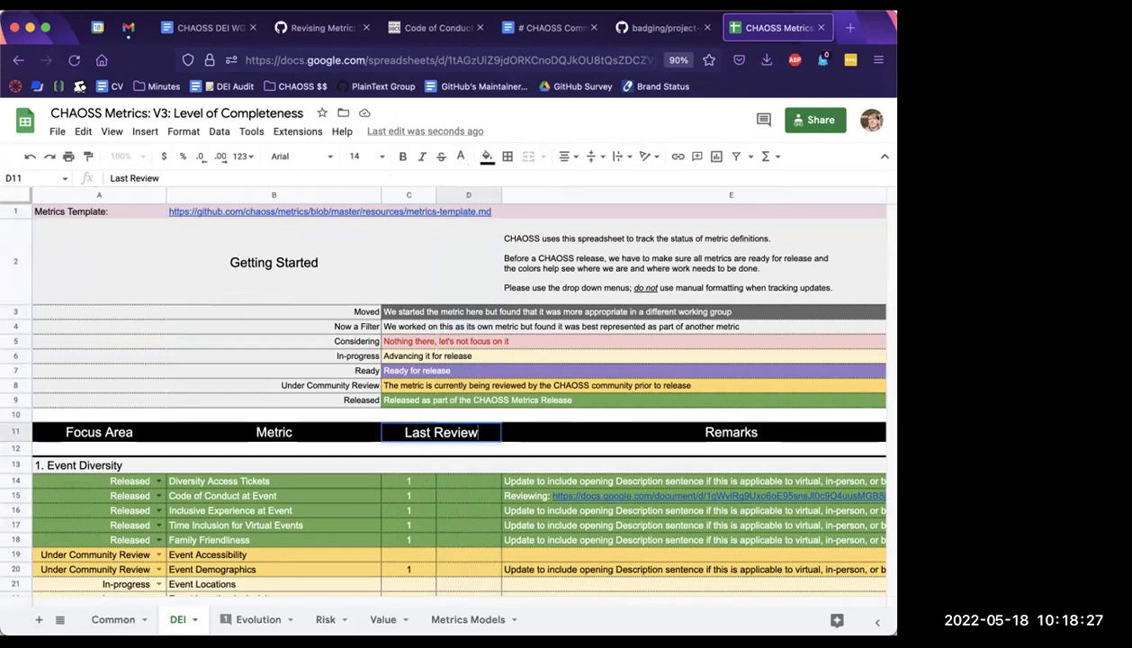
key("Return")
double_click(450, 426)
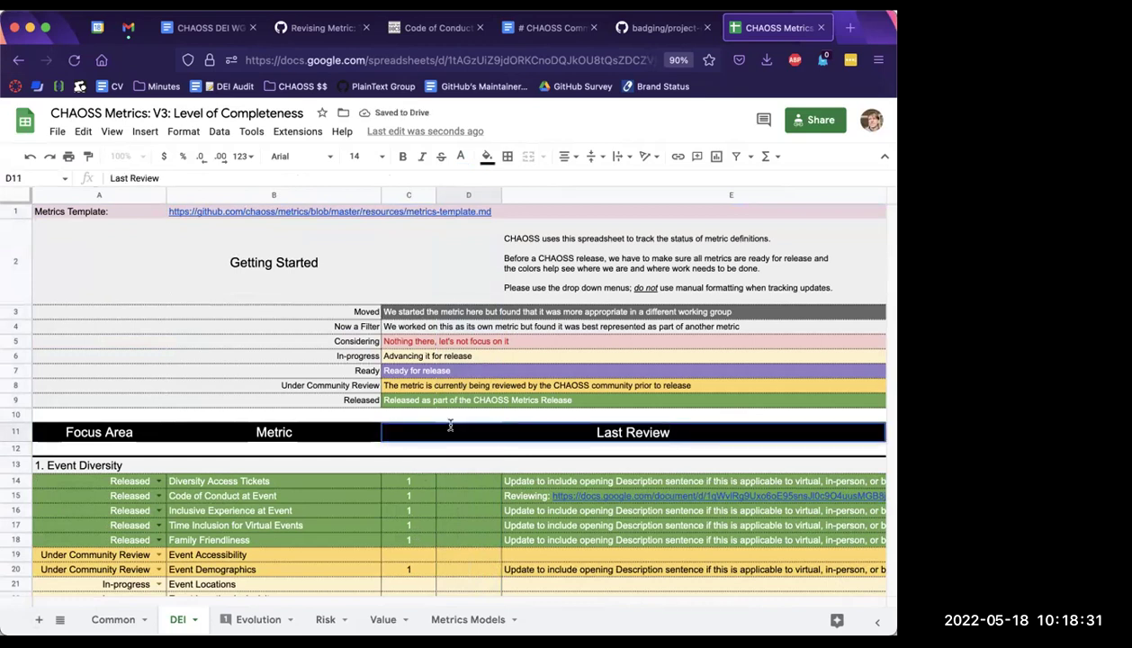
key("Escape")
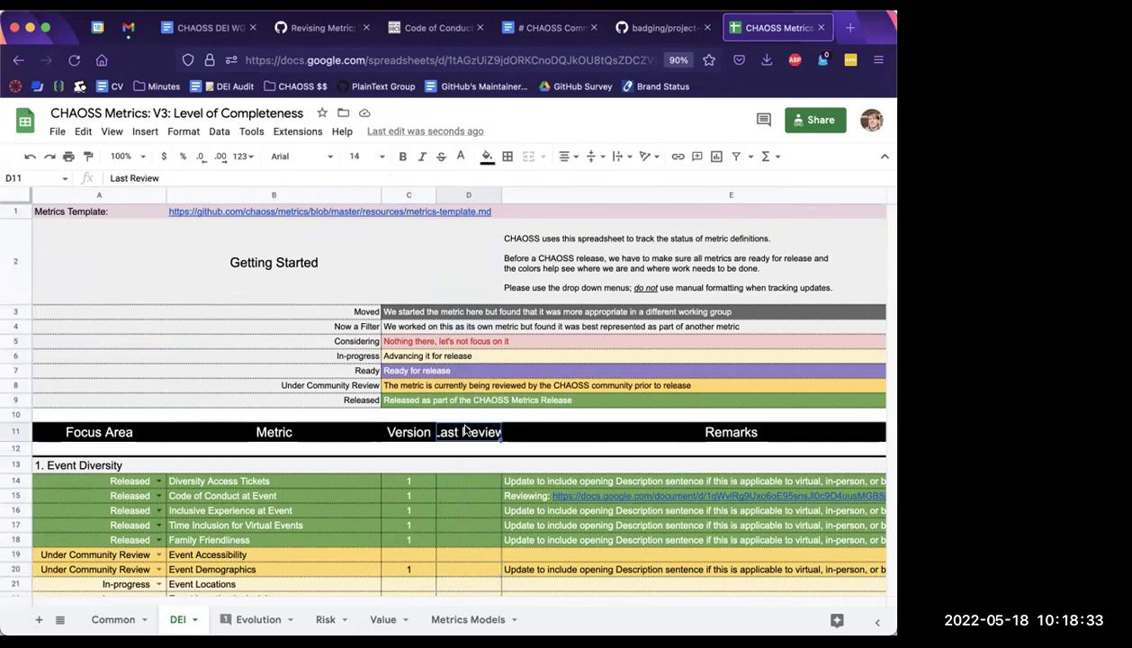
type("Date of L")
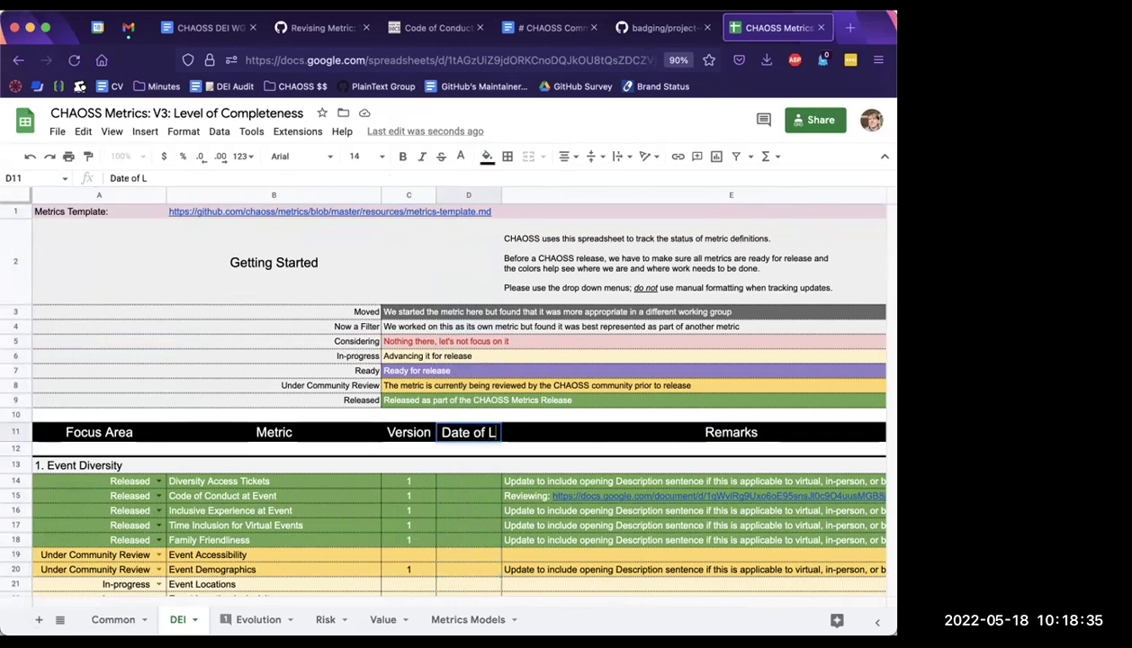
type("ast Review")
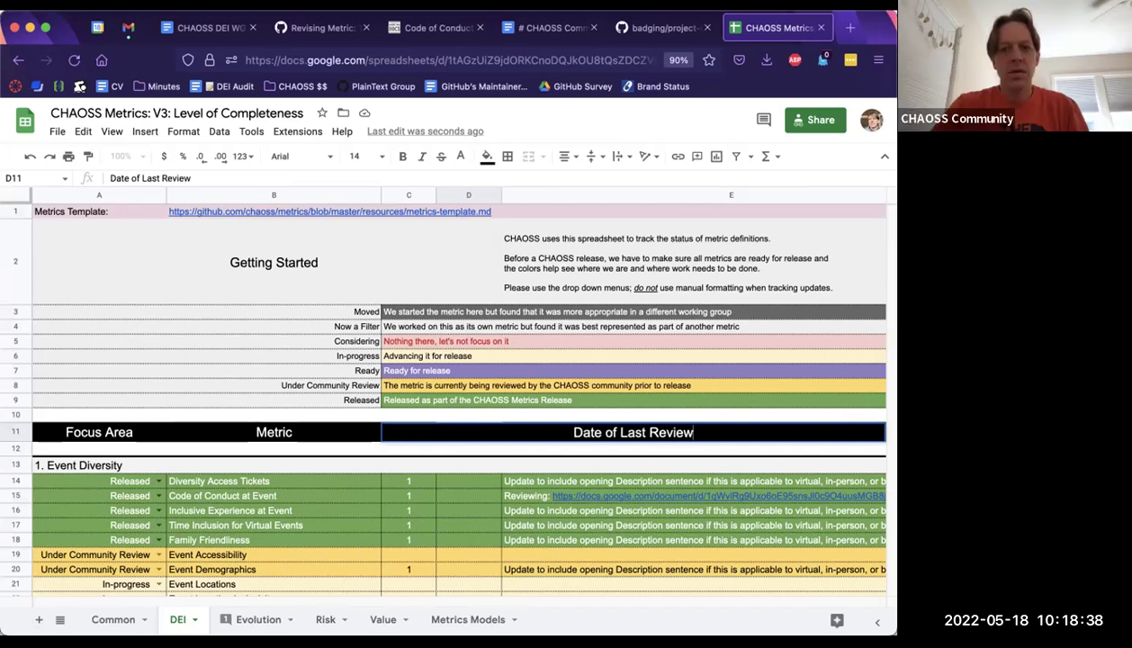
key("Return")
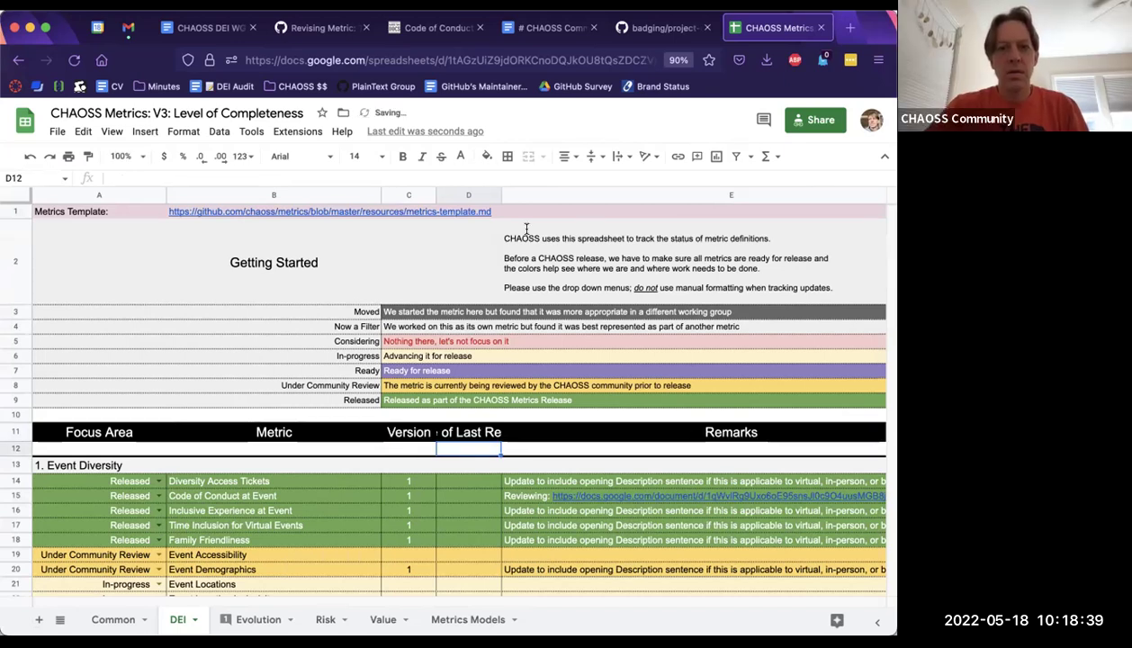
left_click_drag(502, 192, 584, 192)
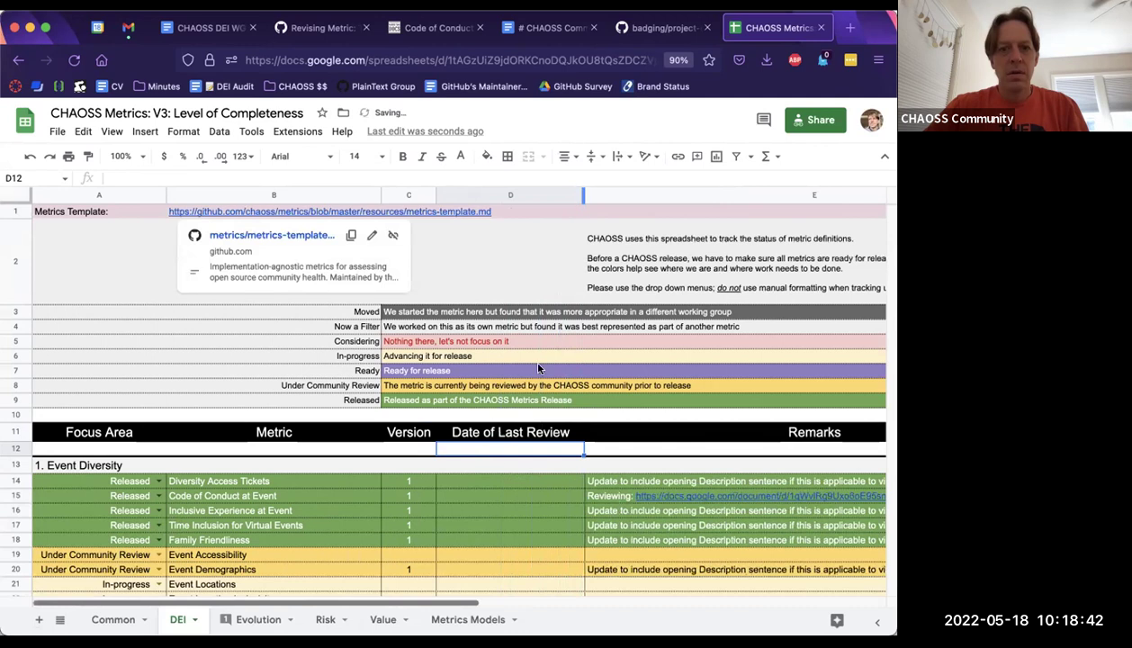
- Enter 5-18-2022 as the date of last review for Time Inclusion for Virtual Events and Family Friendliness
left_click(476, 528)
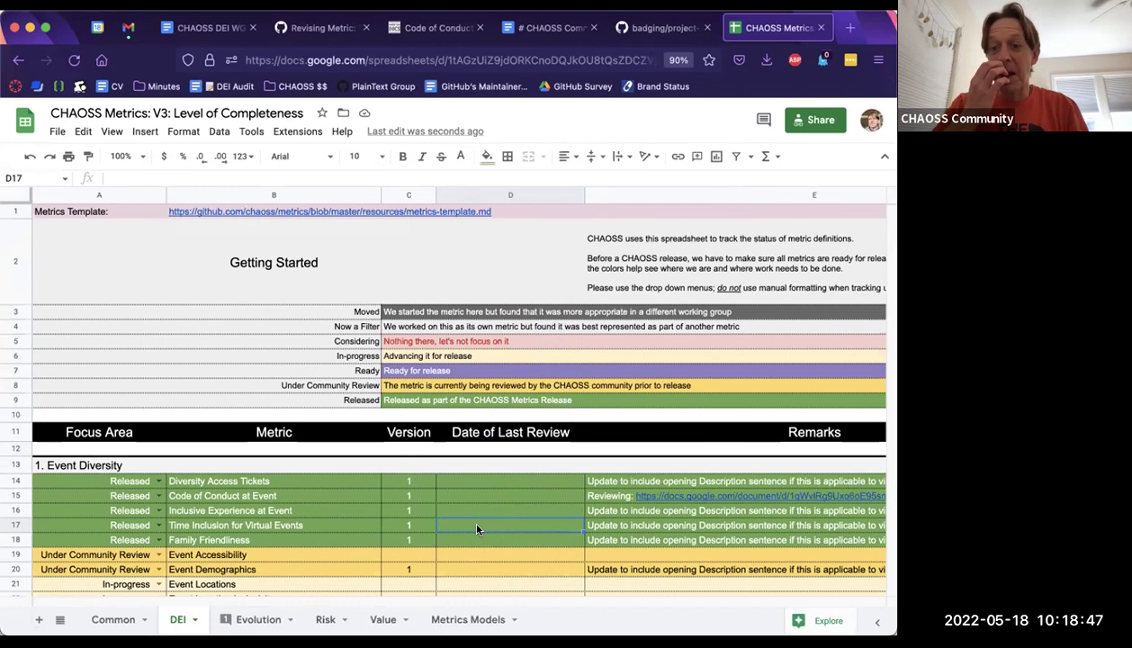
type("May")
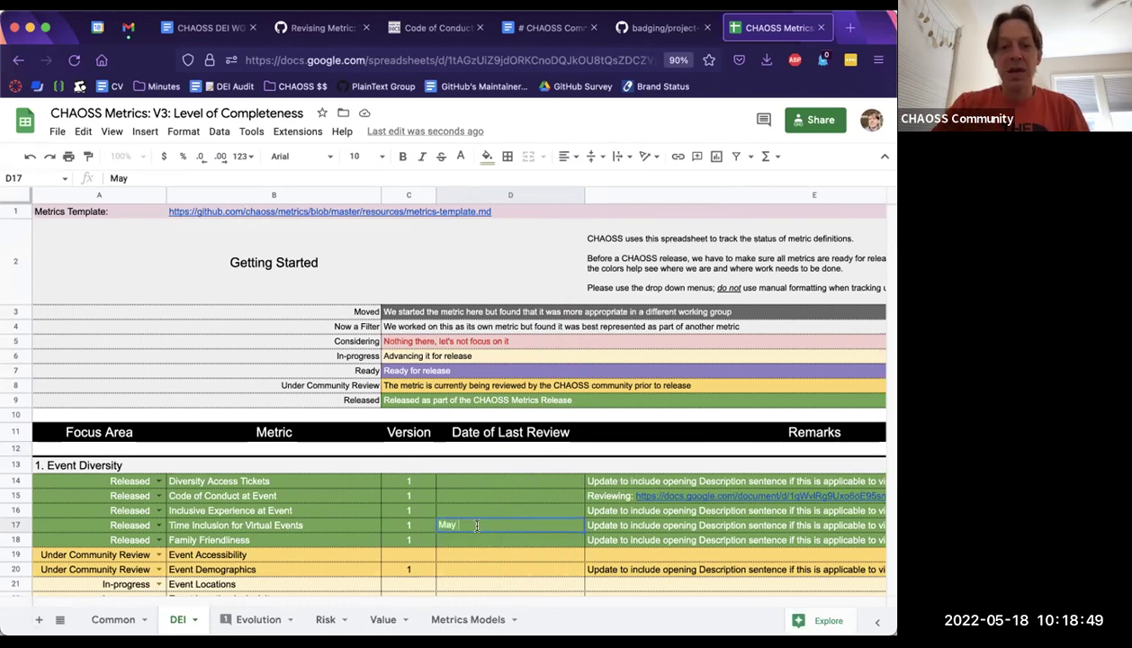
key("BackSpace")
key("BackSpace")
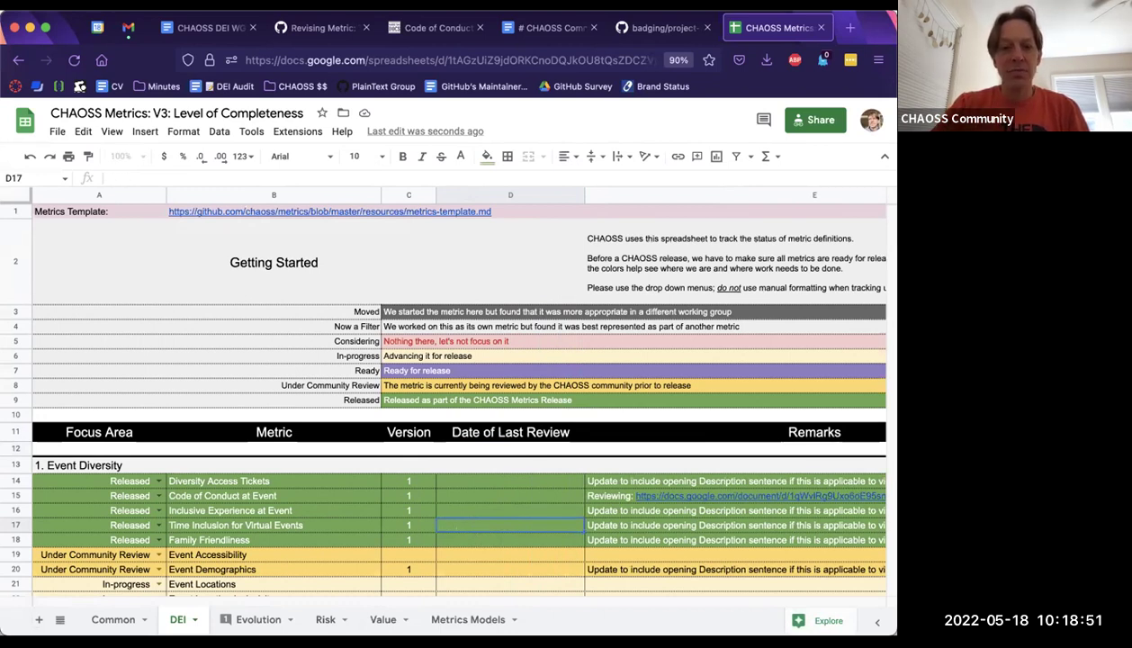
type("5-18-")
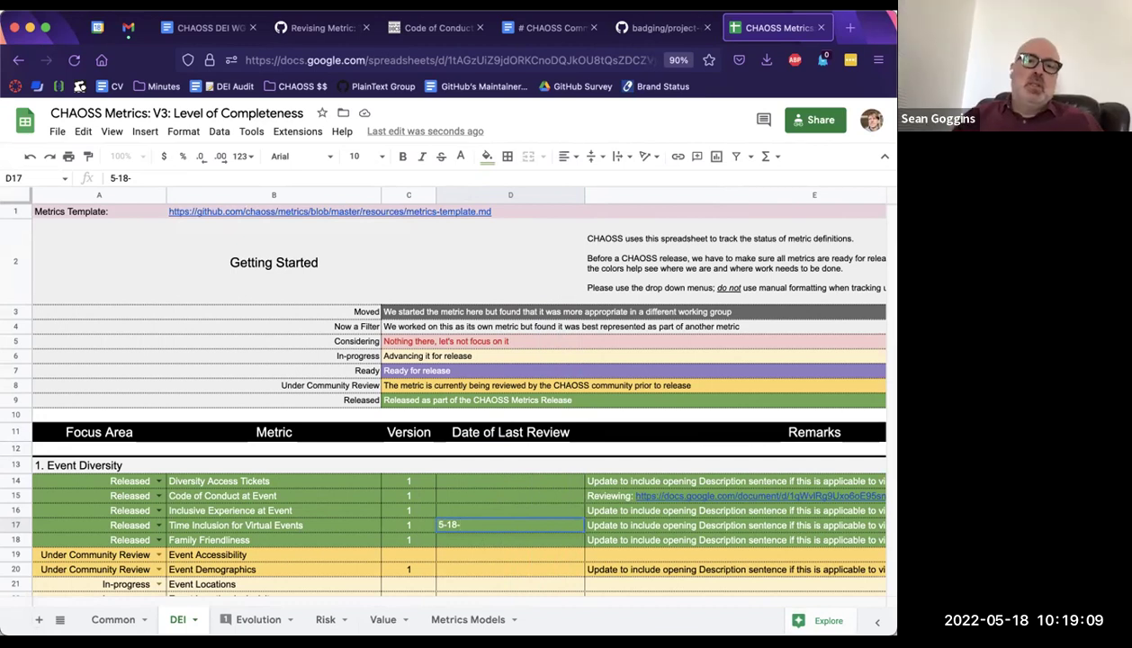
type("22")
key("Return")
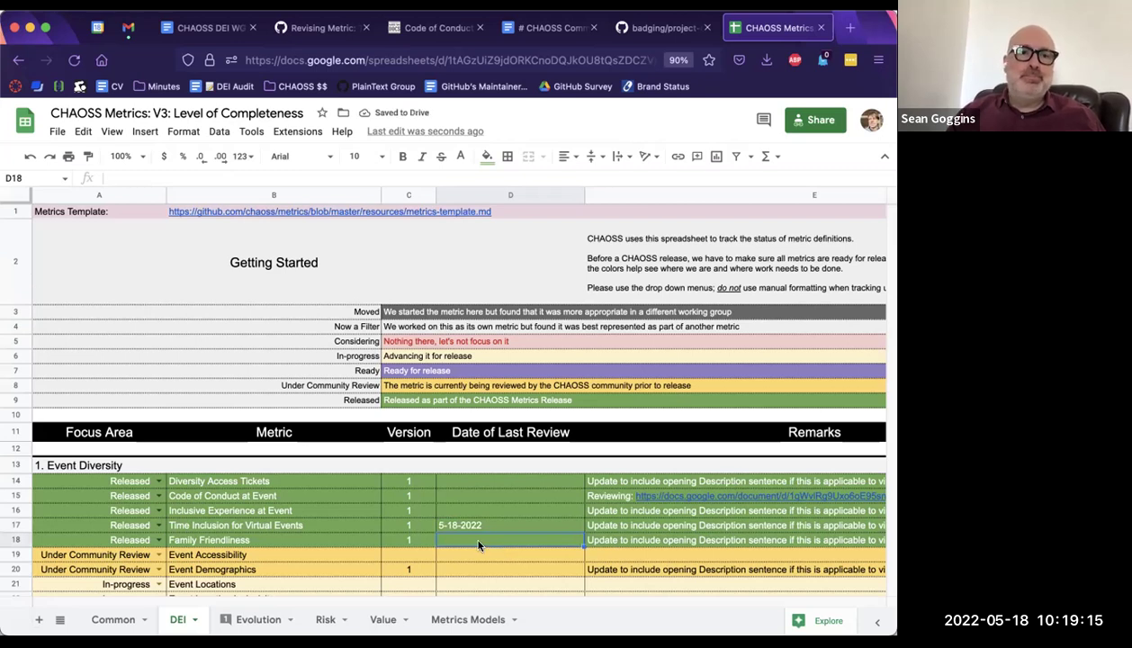
type("5-18-2022")
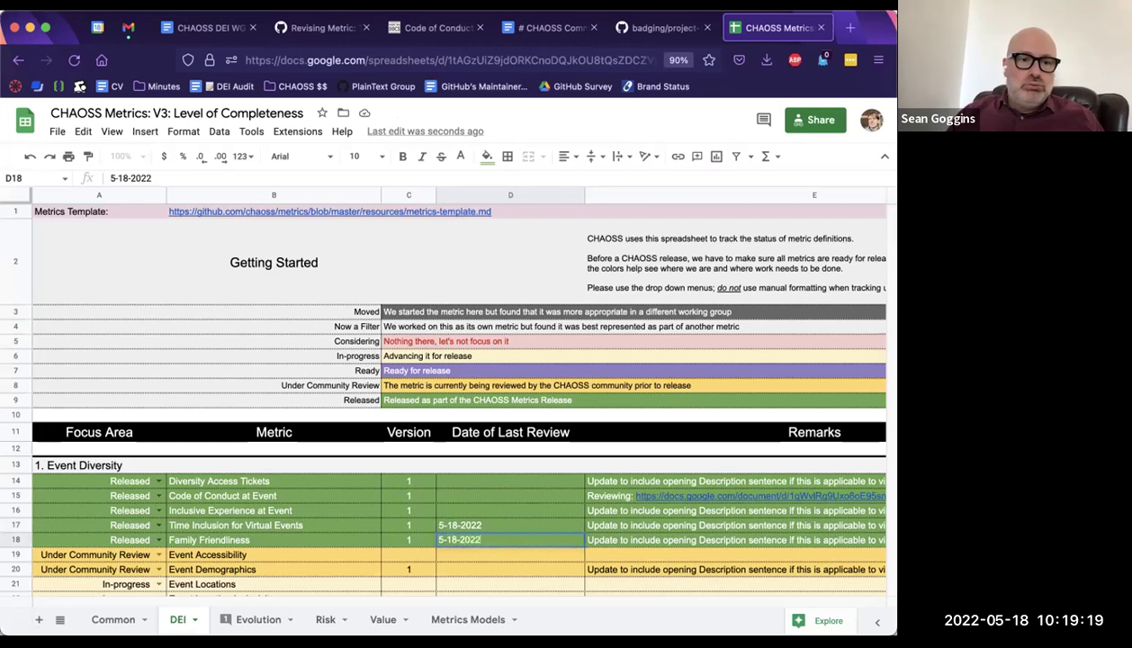
left_click(478, 564)
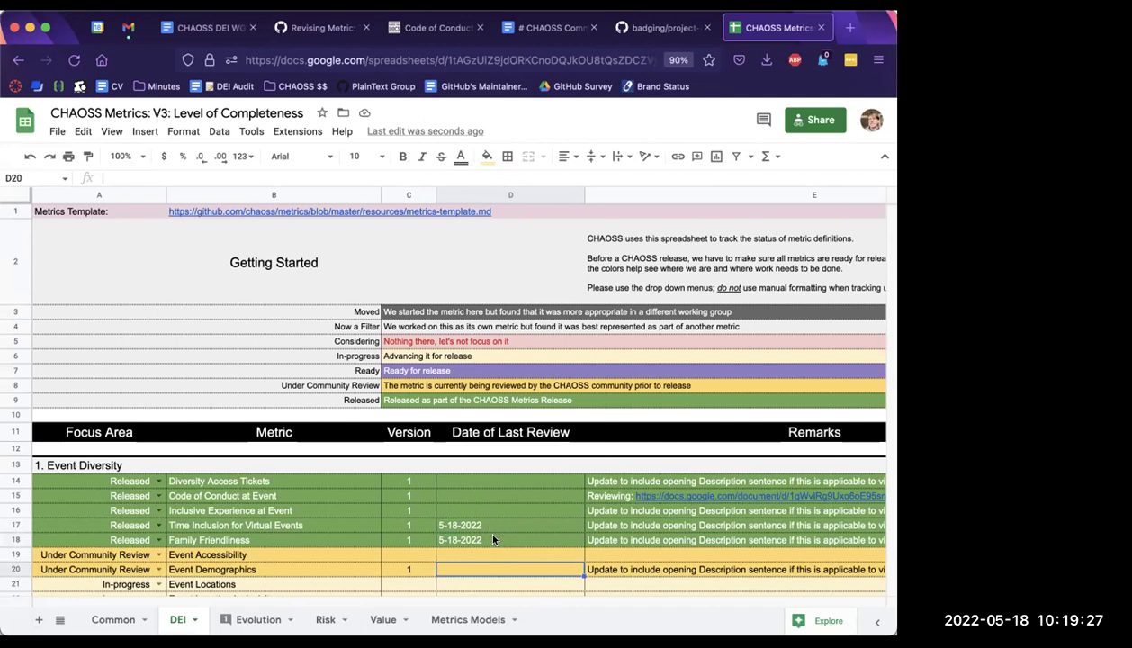
- Clear the Remarks cells of the Time Inclusion for Virtual Events and Family Friendliness metrics
left_click(618, 527)
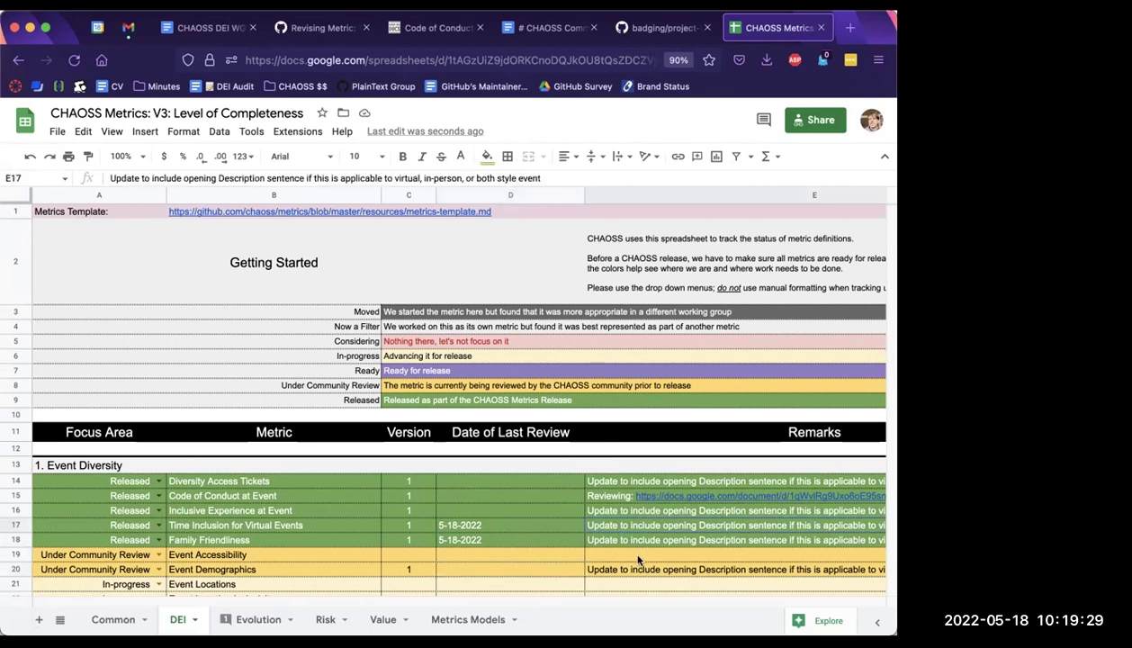
key("Right")
key("Left")
key("Delete")
key("Down")
key("Delete")
key("Left")
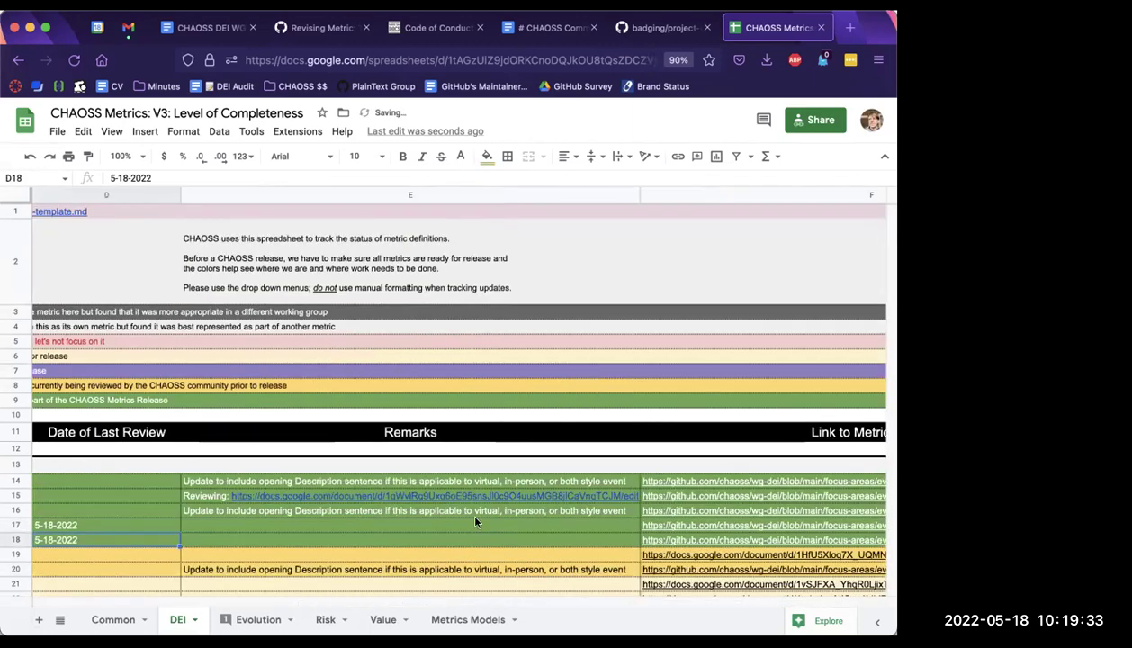
left_click(501, 567)
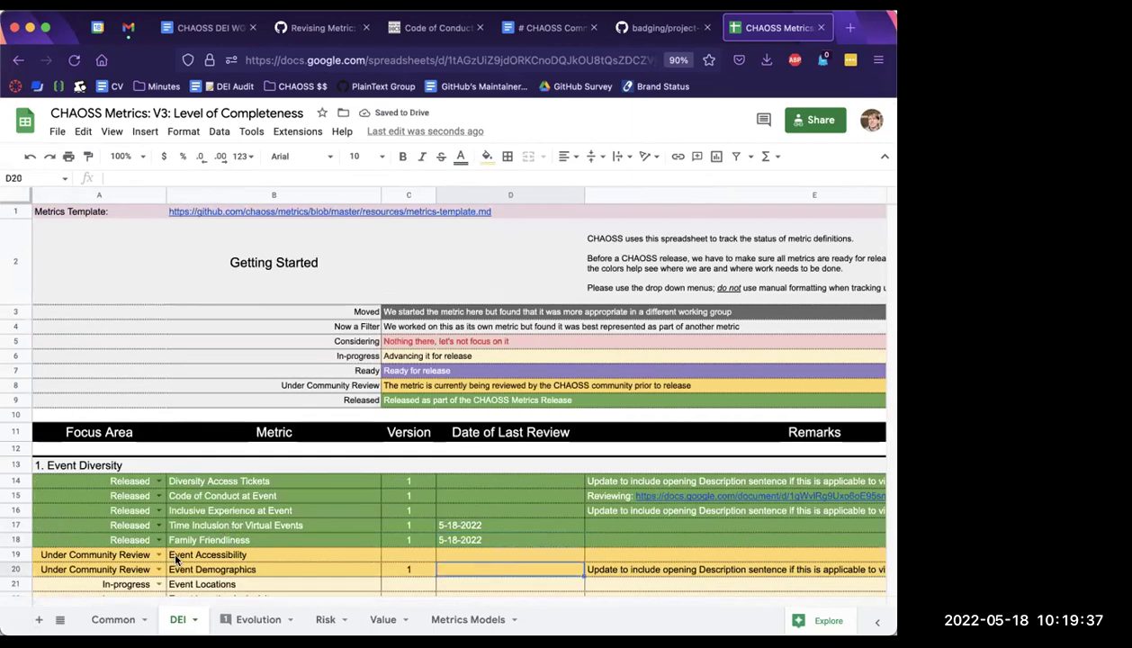
- Set the status of the Event Accessibility and Event Demographics metrics to Released
scroll(174, 551, "down", 3)
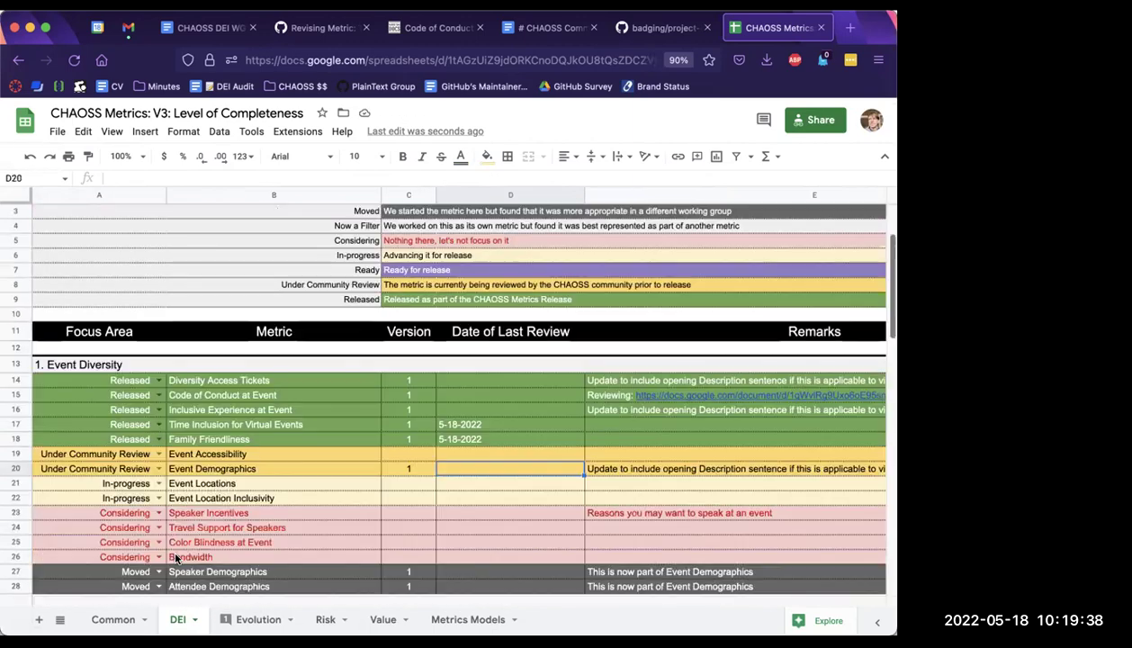
left_click(157, 455)
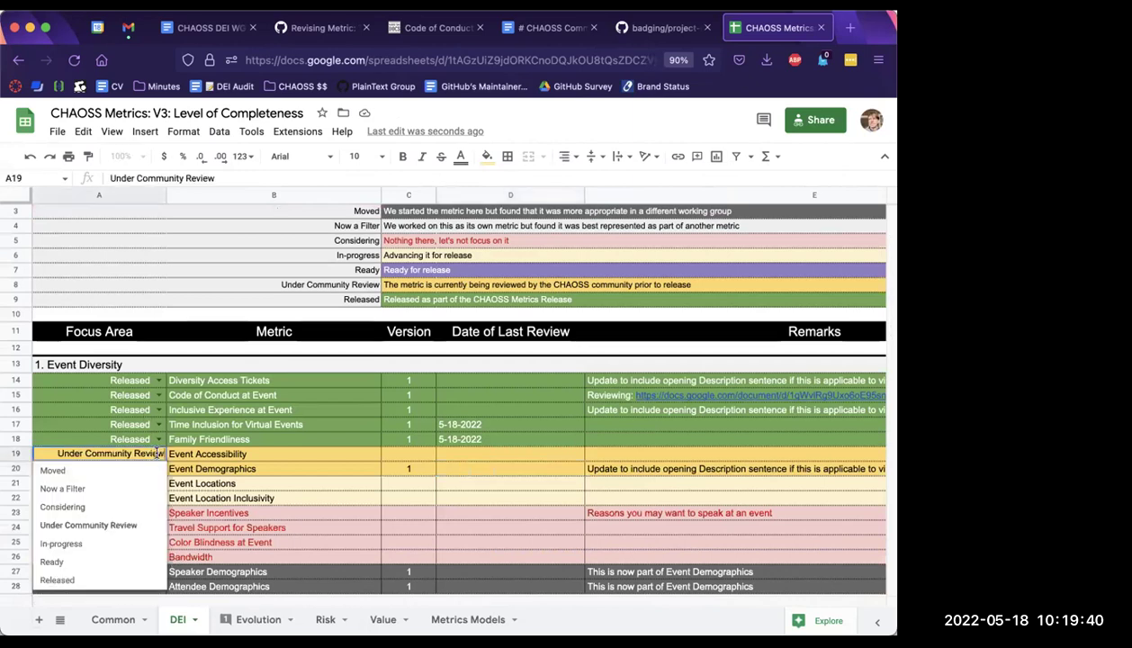
left_click(140, 576)
left_click(159, 468)
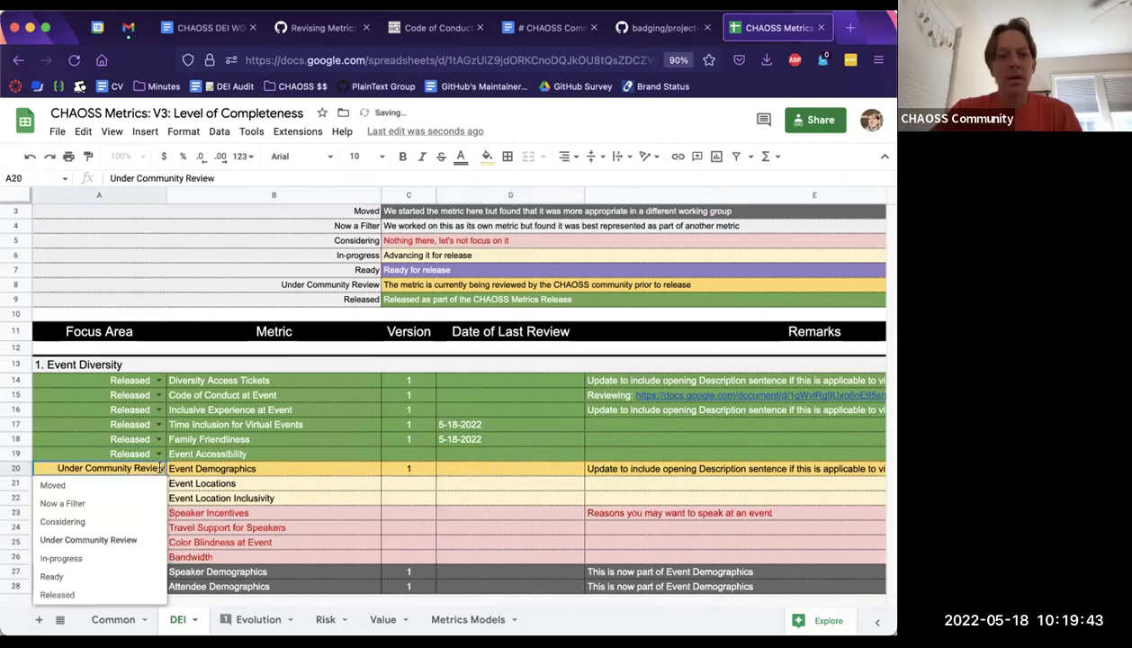
left_click(144, 592)
left_click(494, 529)
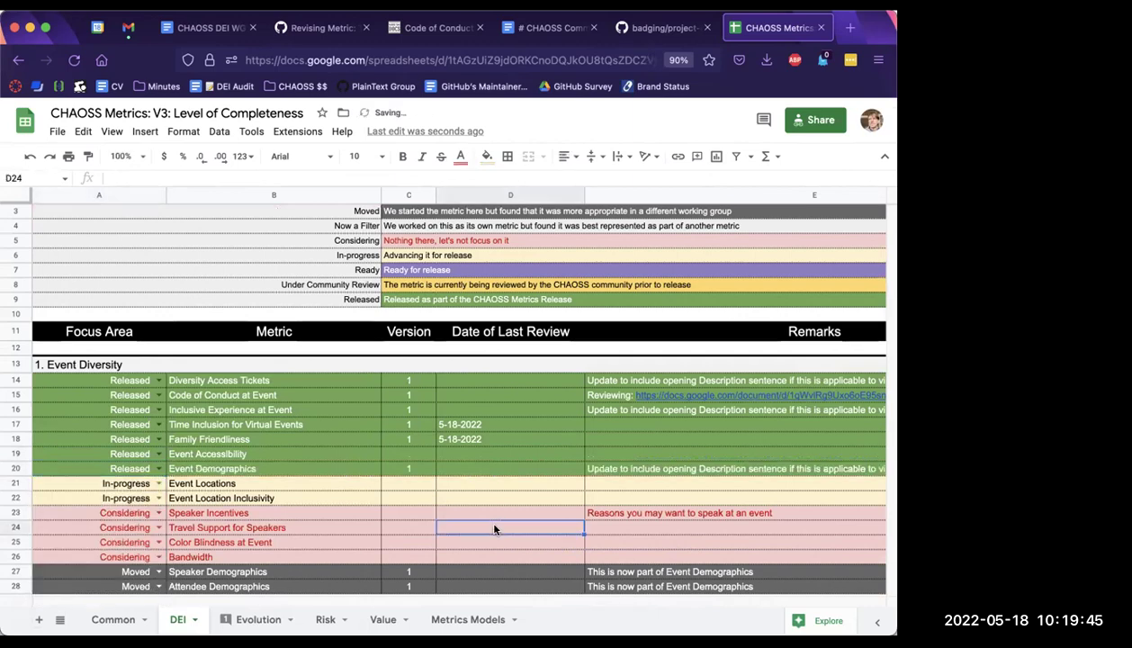
- Enter 1 as the version of the Event Accessibility metric
left_click(413, 455)
type("1")
key("Return")
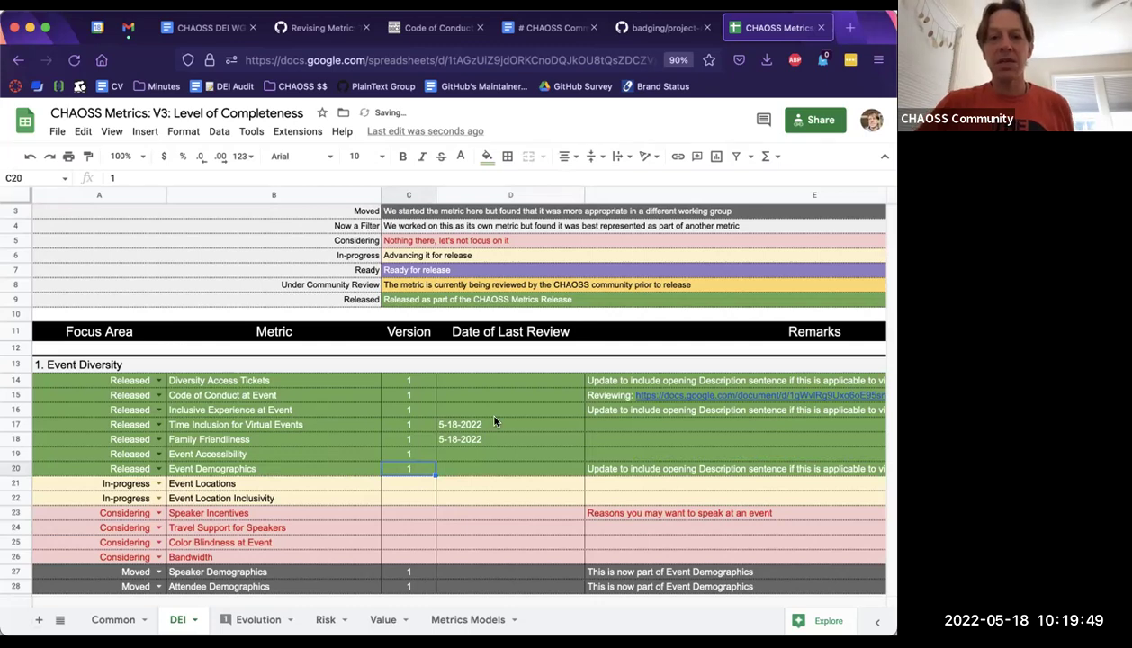
- Center-align the Date of Last Review cells D14:D28 in the Event Diversity section
left_click_drag(521, 367, 500, 304)
left_click(564, 156)
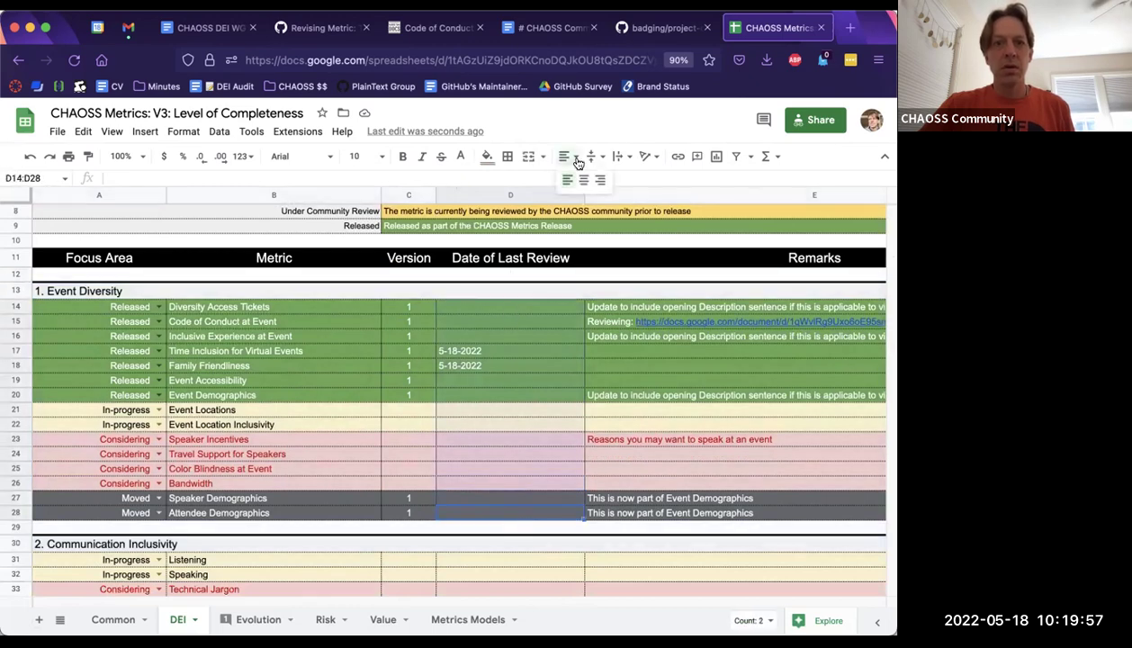
left_click(573, 182)
left_click(541, 396)
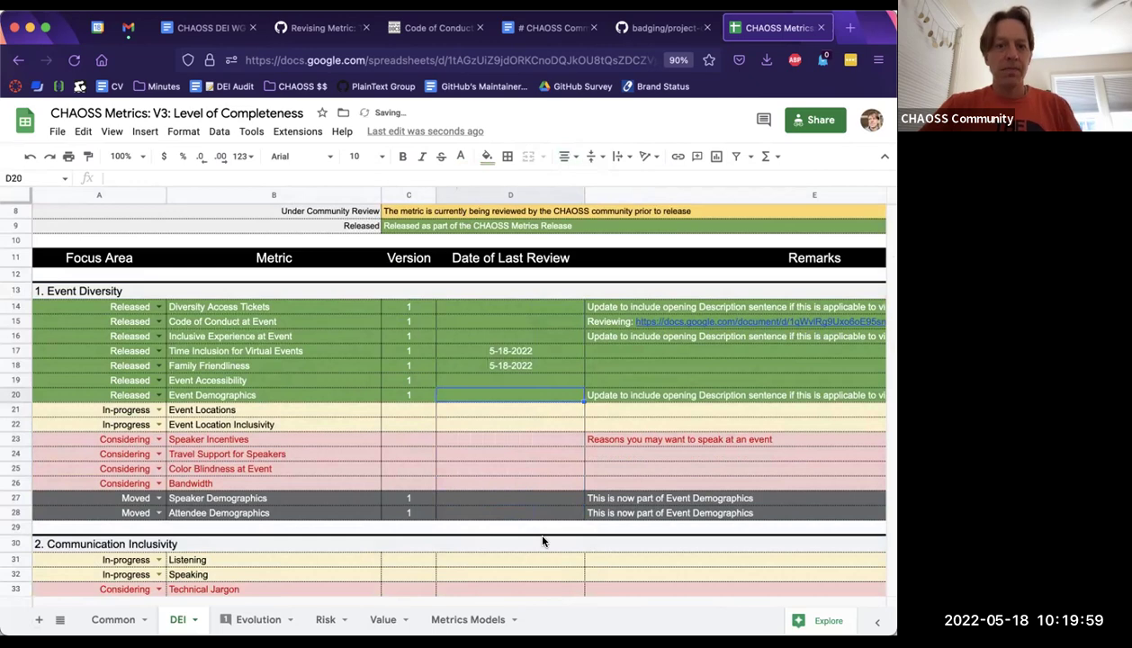
scroll(542, 540, "up", 1)
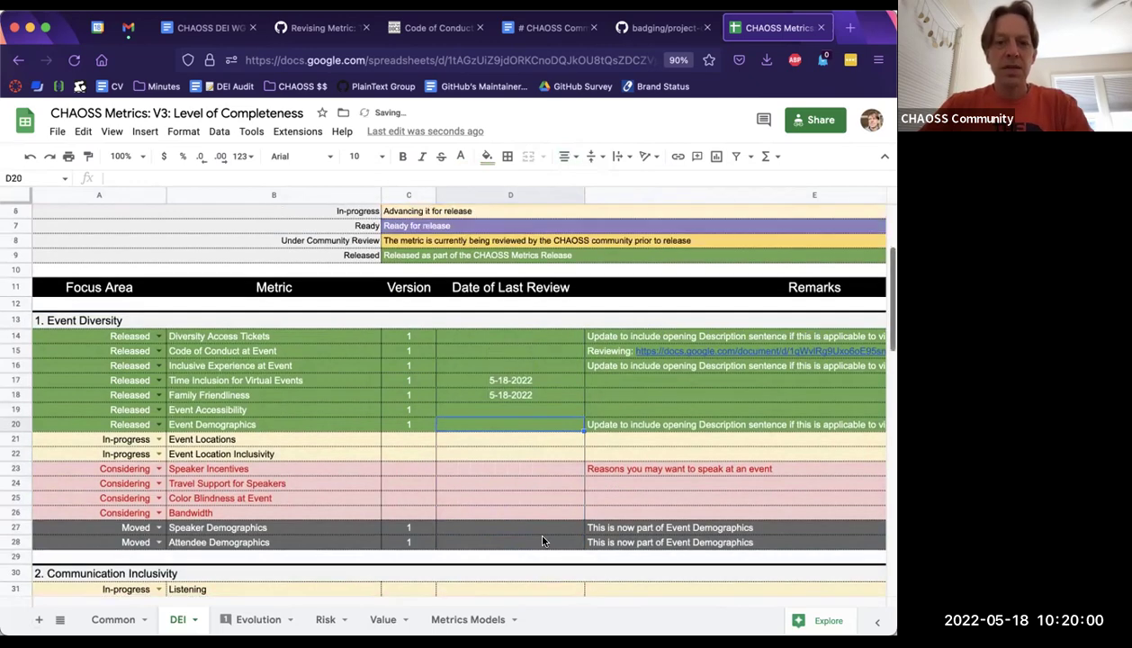
left_click(517, 378)
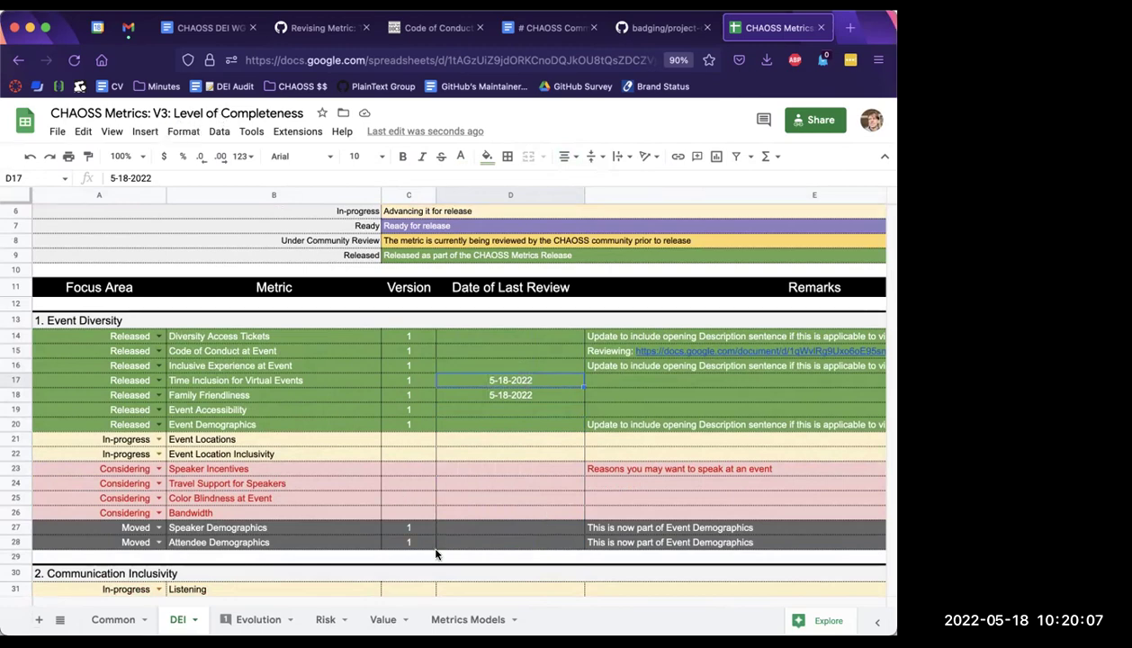
left_click(512, 396)
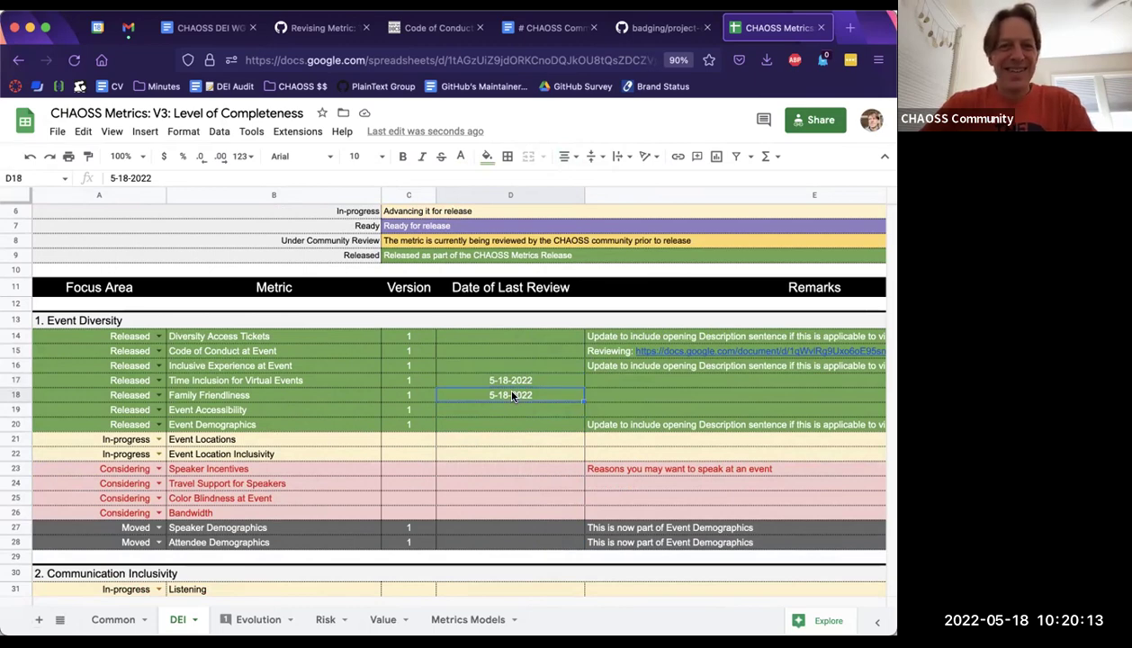
left_click(510, 382)
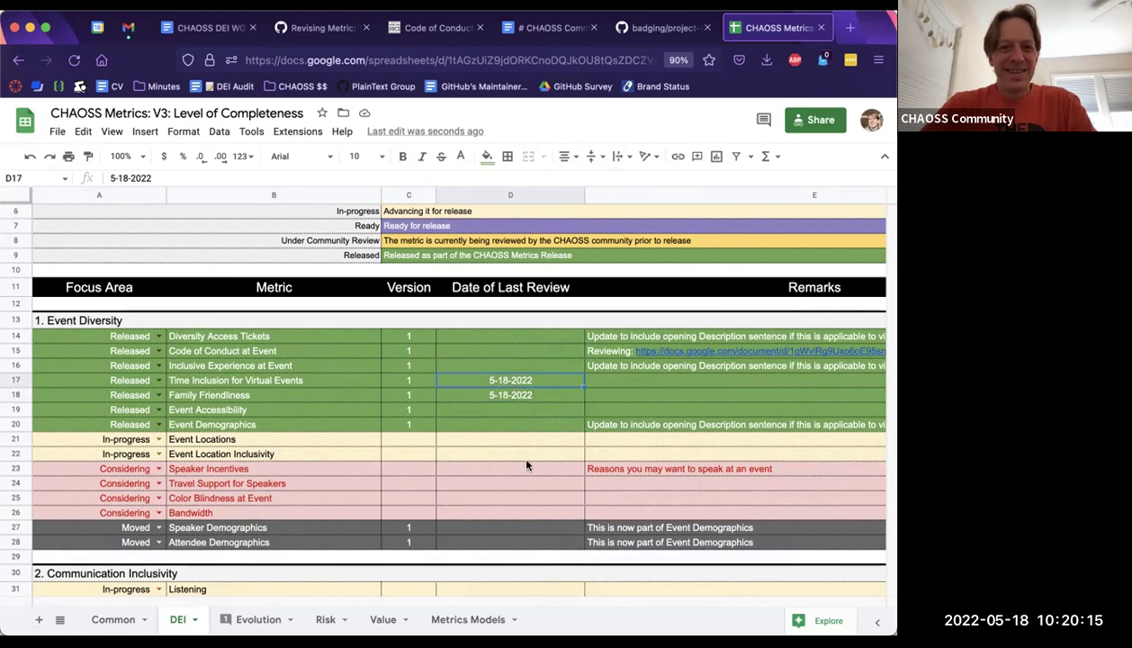
scroll(526, 464, "down", 3)
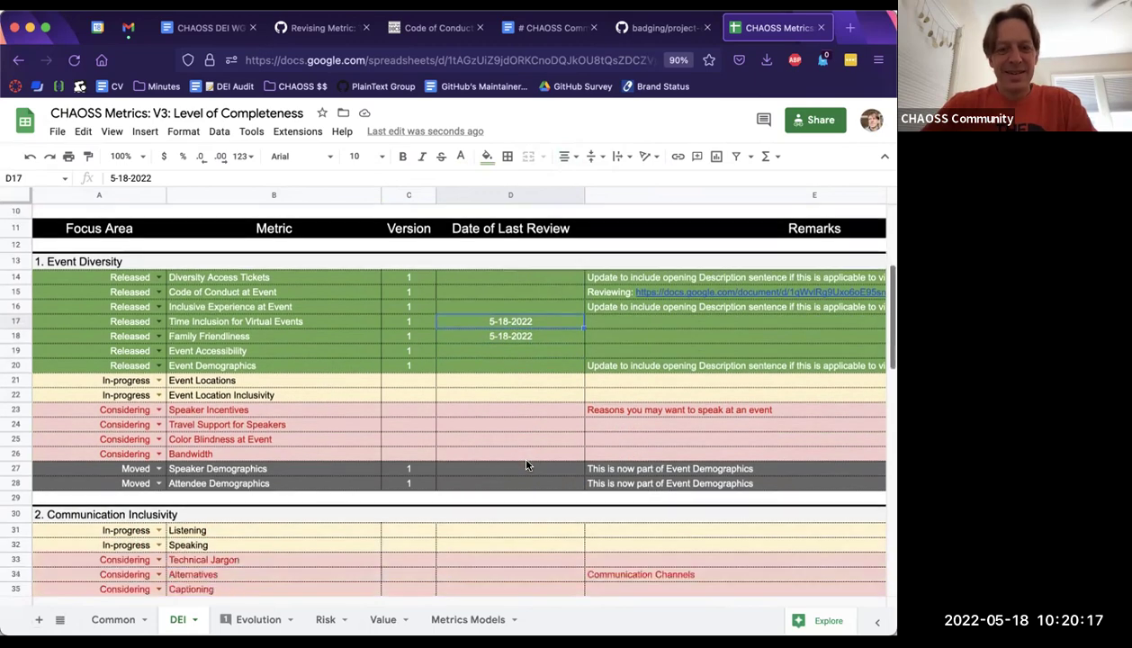
scroll(526, 464, "up", 3)
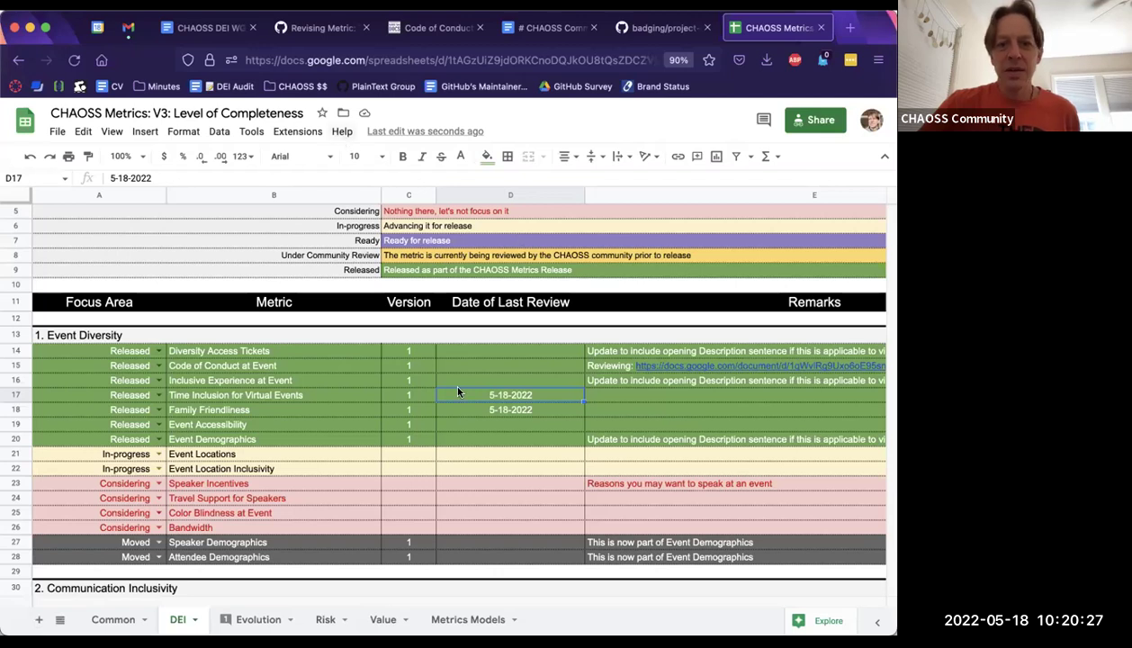
- Switch to the chaoss/wg-dei repository on GitHub and show its list of open issues
left_click(657, 27)
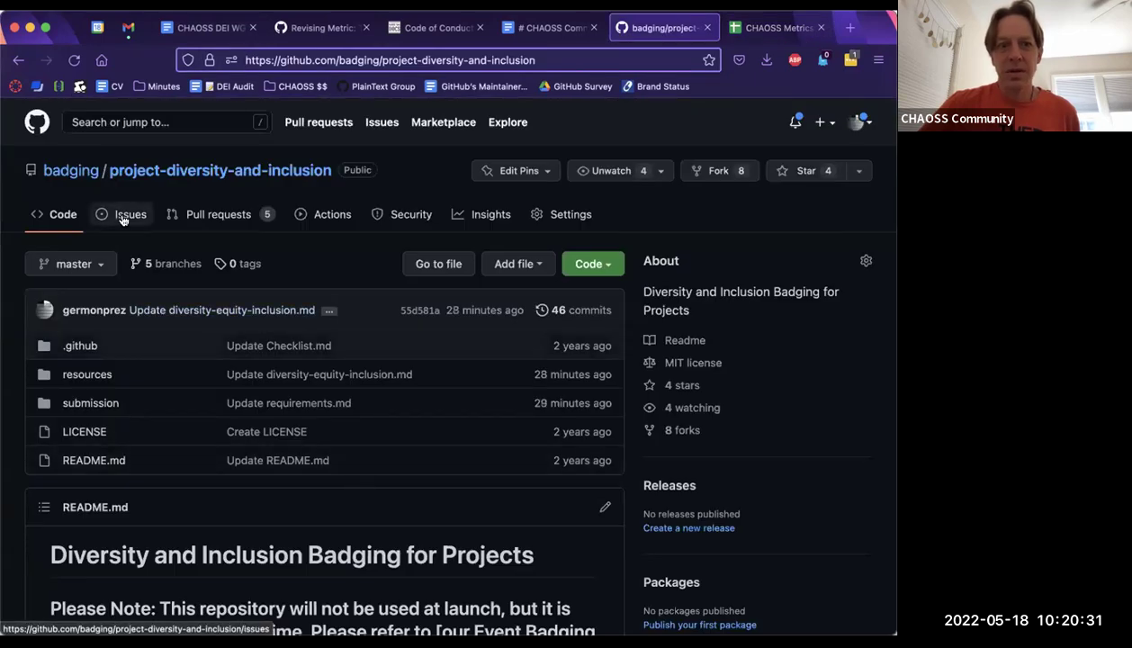
key("ctrl+shift+Tab")
key("ctrl+shift+Tab")
key("ctrl+shift+Tab")
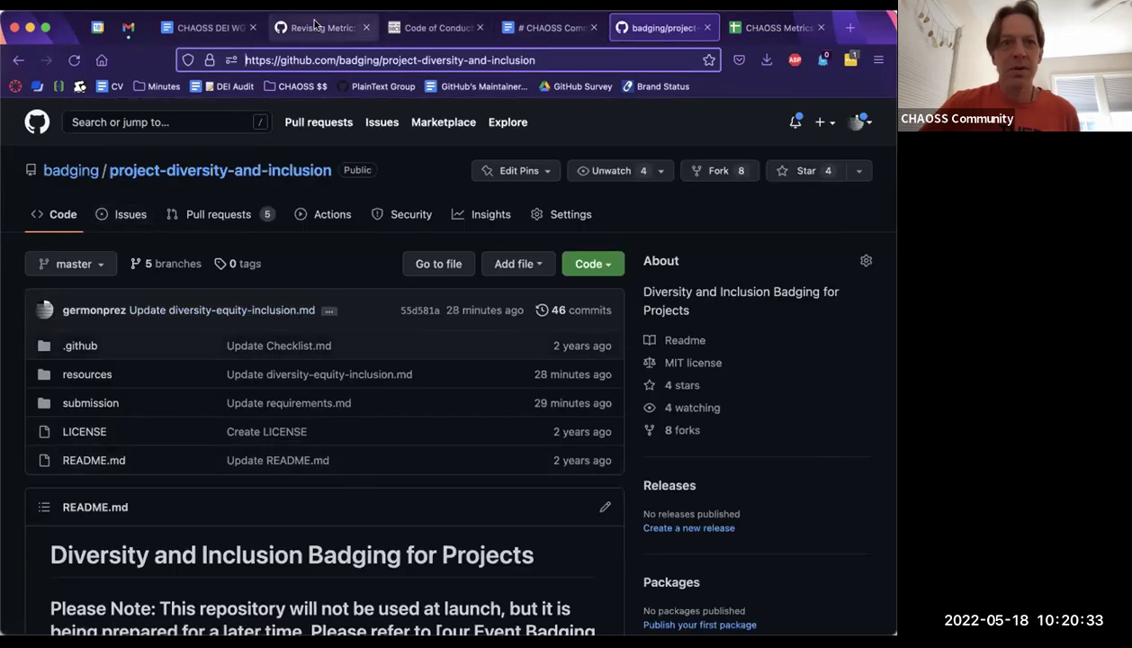
scroll(179, 311, "up", 5)
left_click(130, 219)
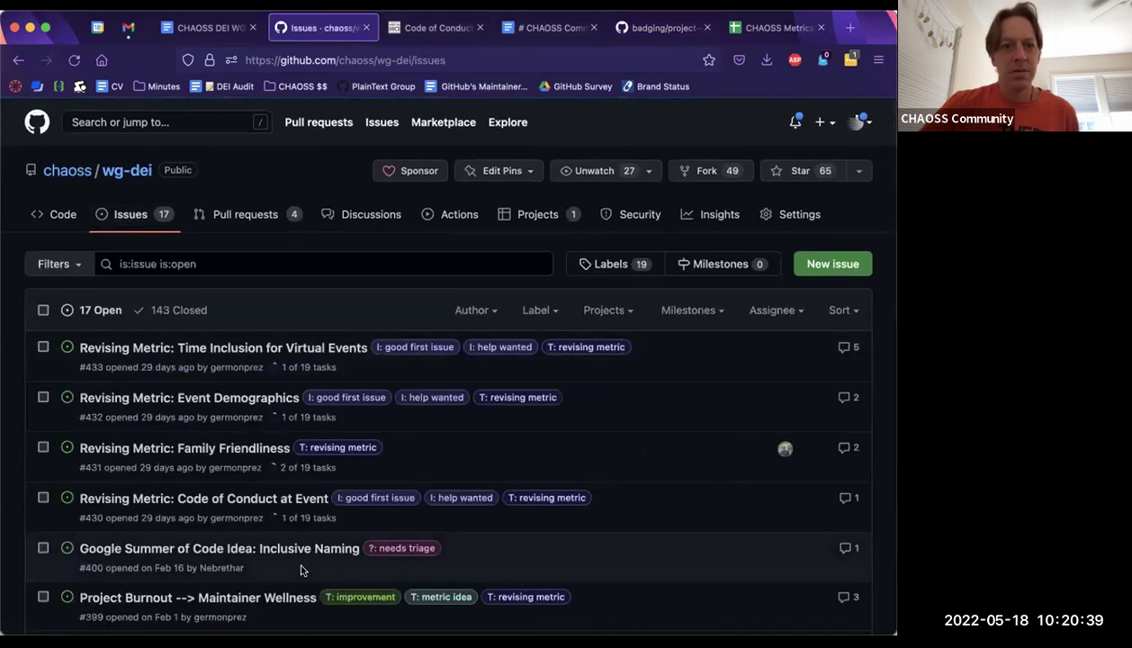
- Check the details requiring attention in the Time Inclusion for Virtual Events revising issue and return to the issue list
left_click(133, 349)
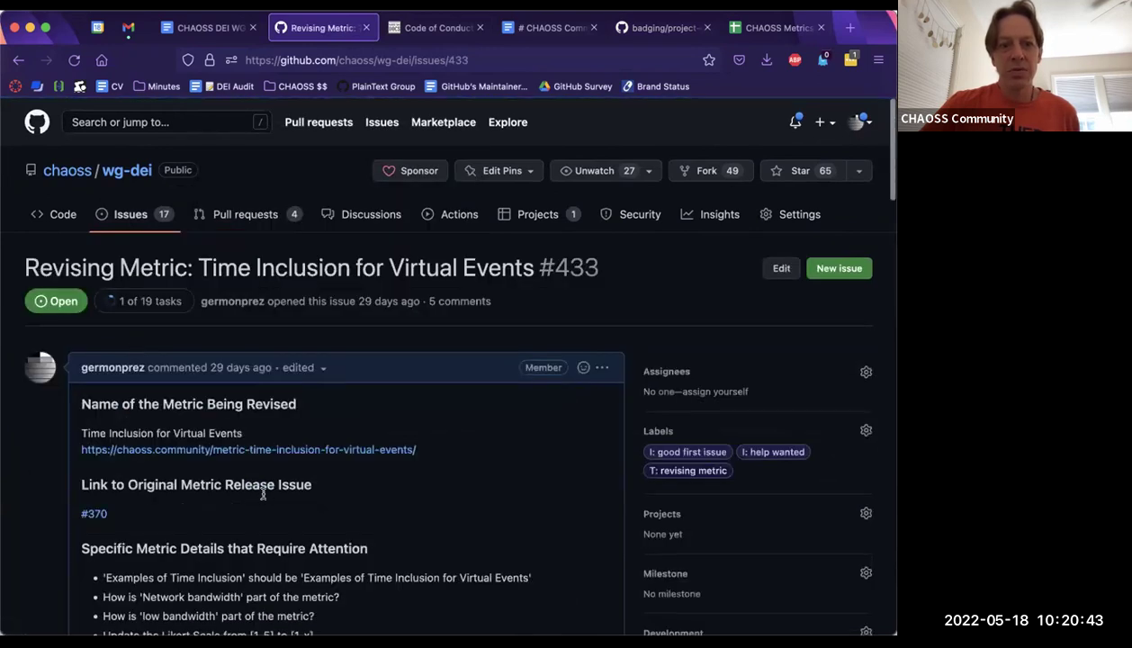
scroll(262, 493, "down", 3)
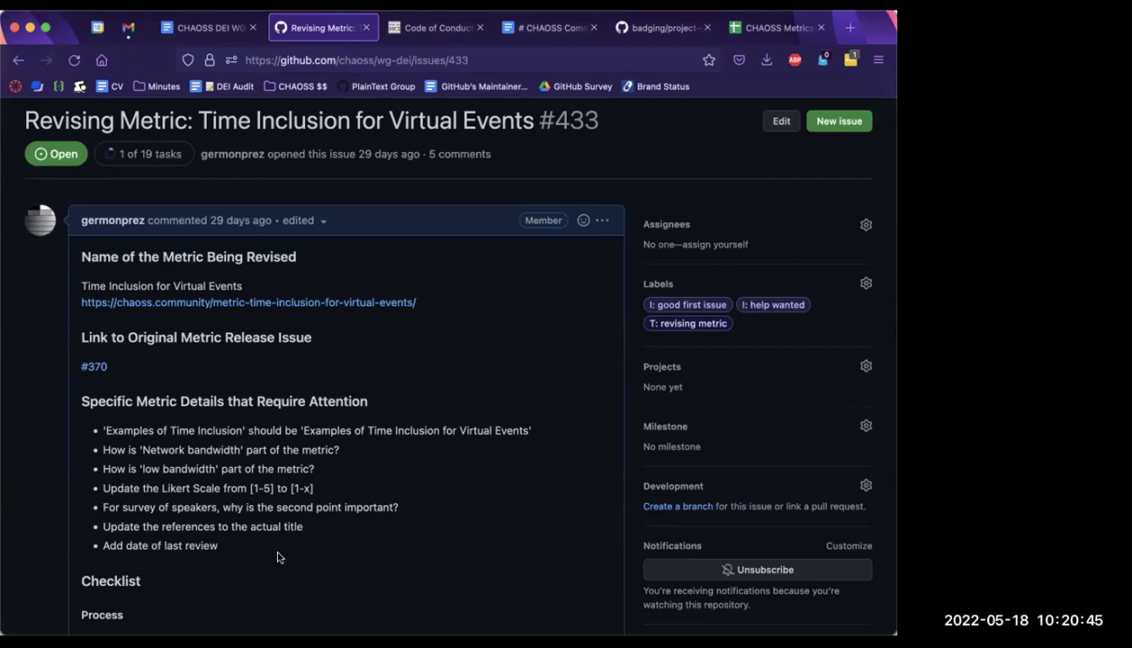
key("super+Left")
- In the Family Friendliness revising issue, check off the release notes, Metrics Spreadsheet update and "Metric Candidate Release" label tasks
mouse_move(142, 447)
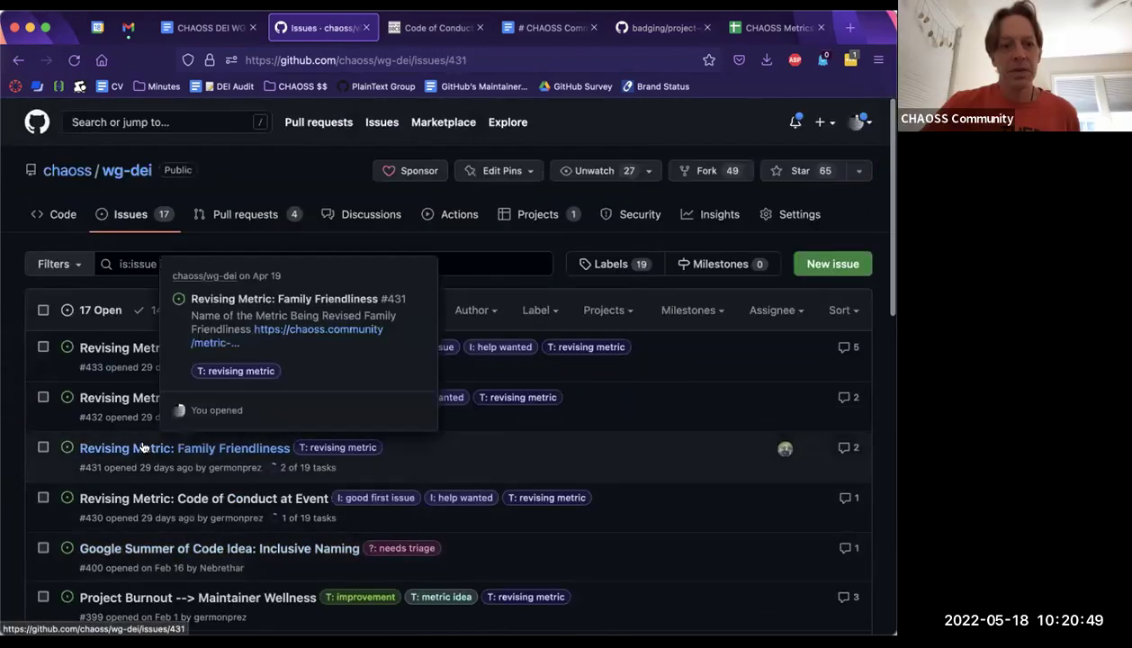
left_click(142, 447)
scroll(251, 547, "down", 3)
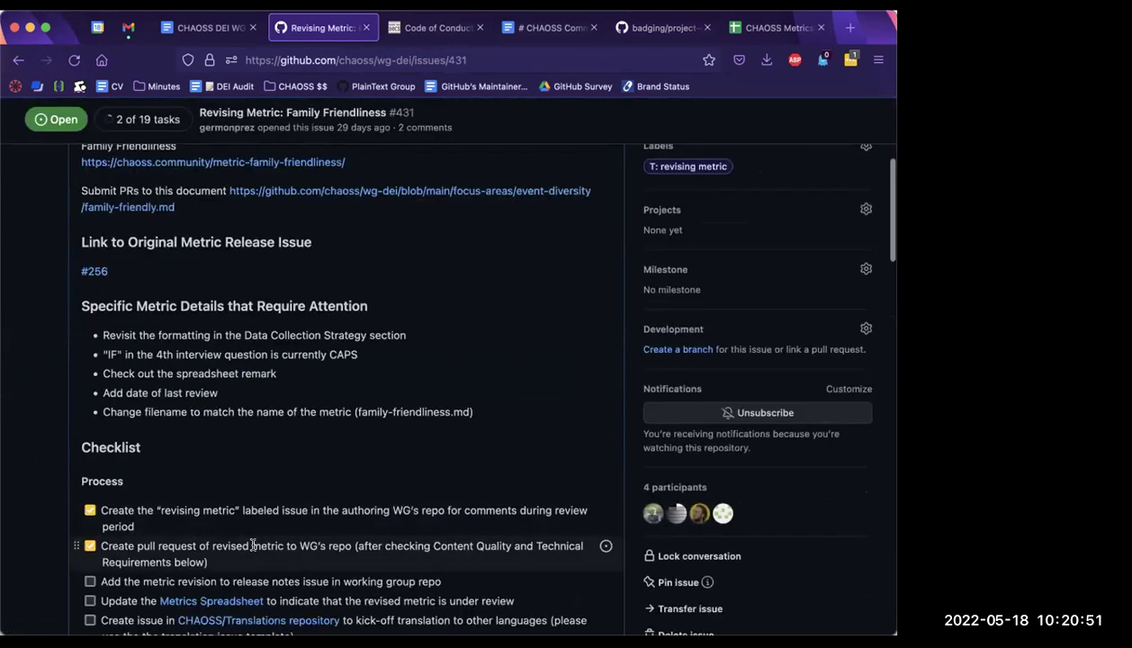
scroll(253, 544, "down", 5)
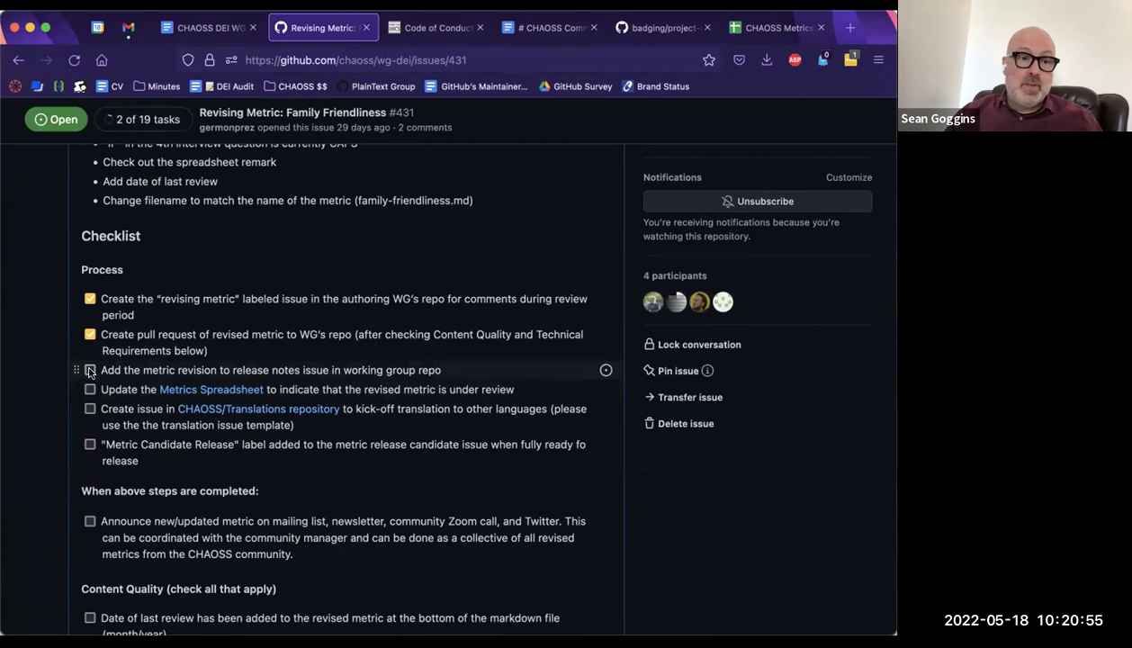
left_click(90, 371)
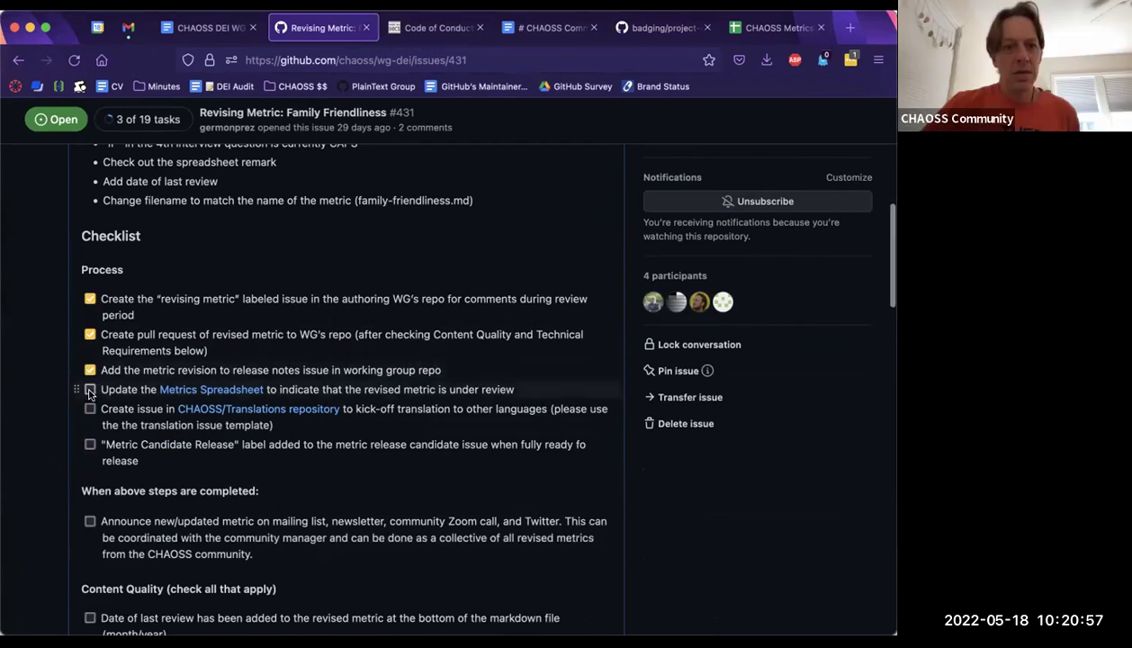
left_click(90, 390)
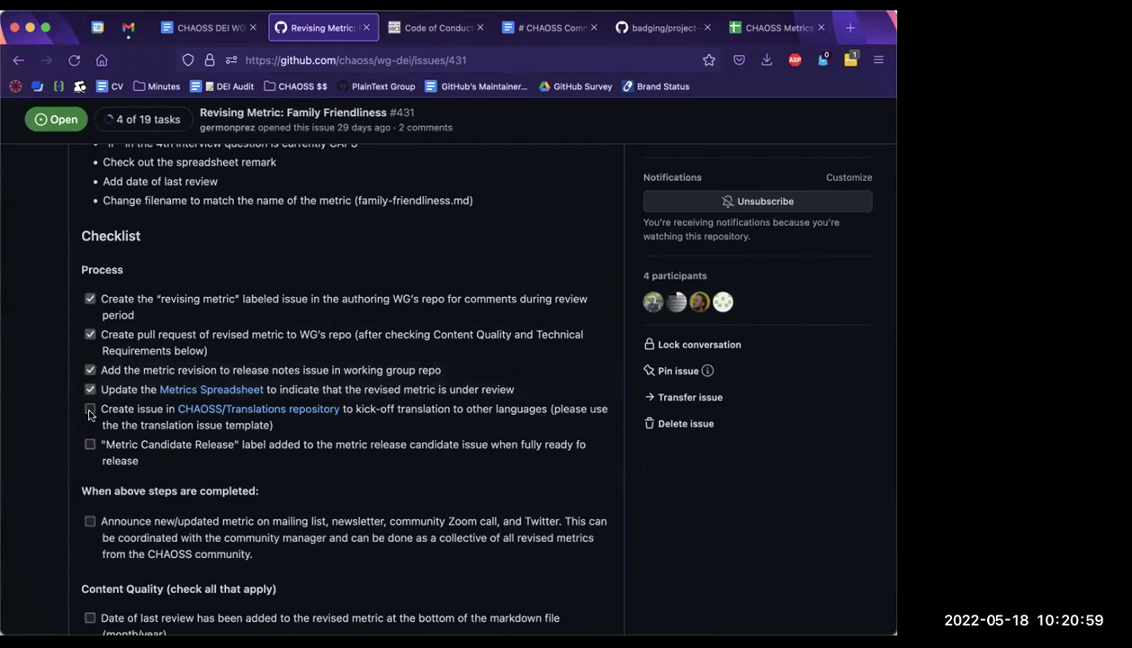
scroll(113, 436, "down", 1)
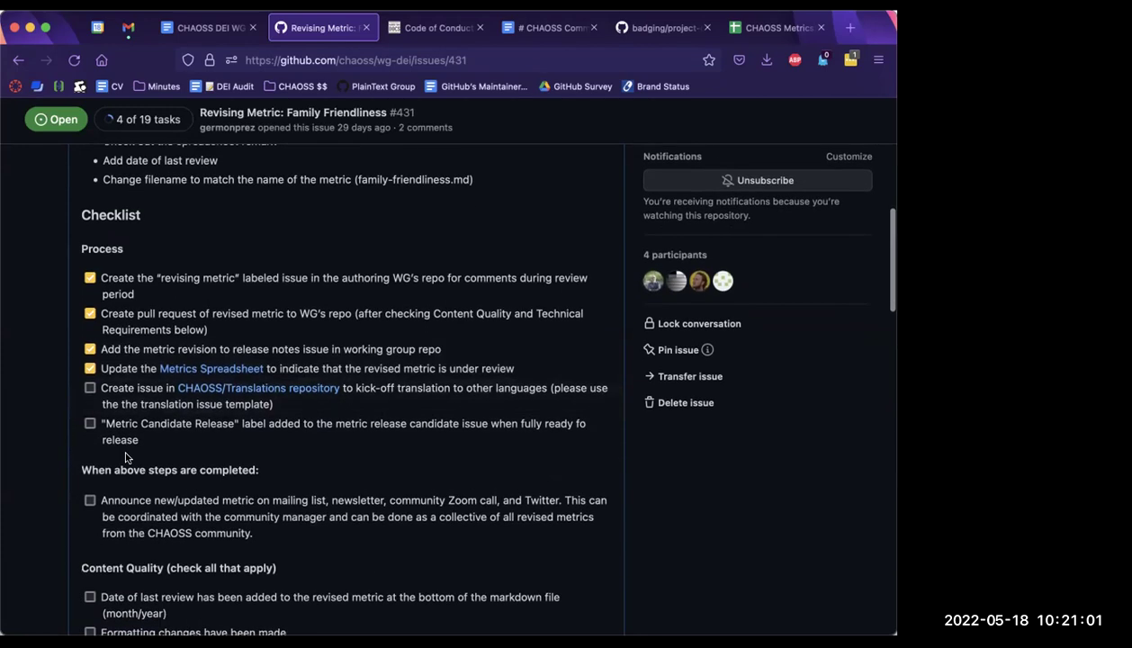
left_click(90, 423)
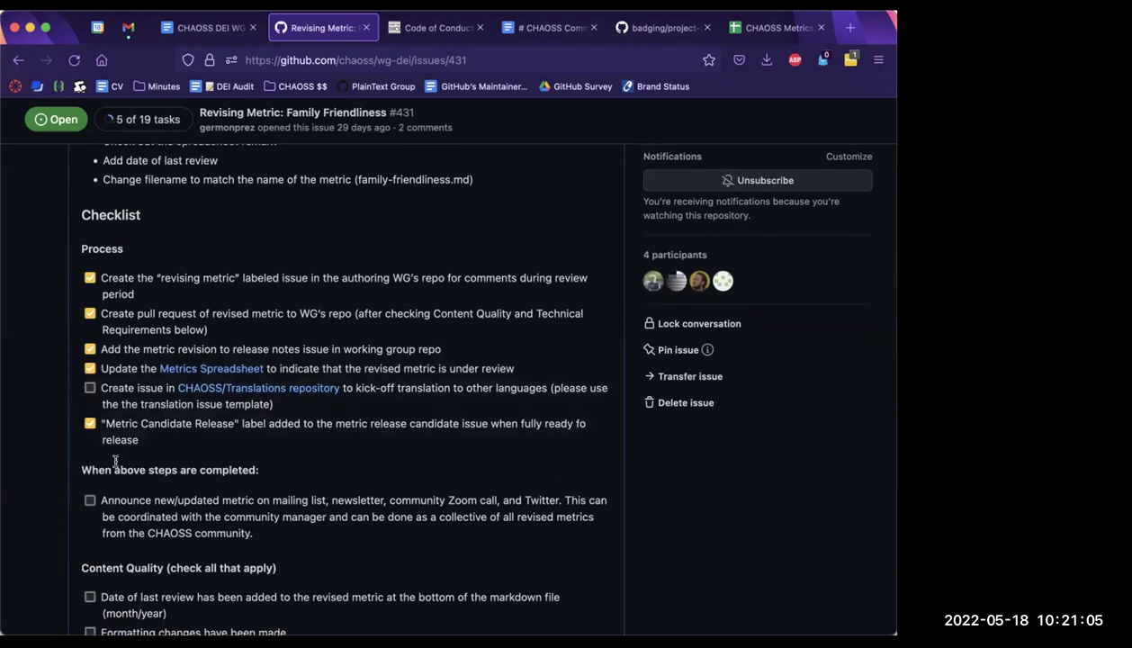
- In the Process checklist, check off the CHAOSS/Translations issue task and uncheck the "Metric Candidate Release" label task
left_click(89, 389)
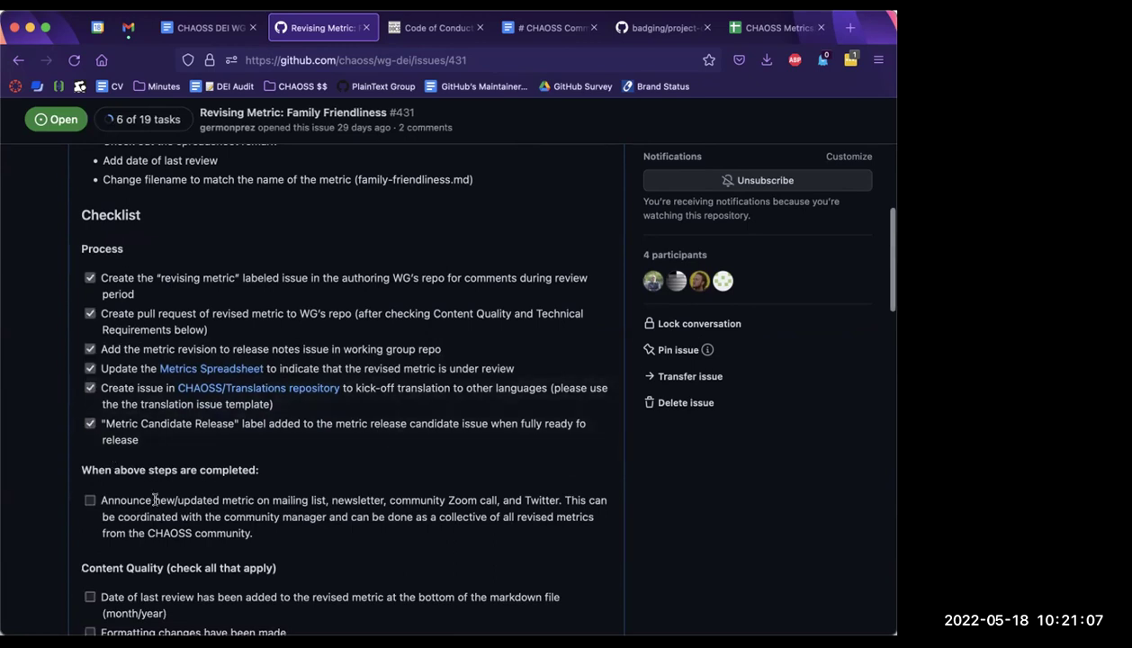
scroll(91, 499, "down", 5)
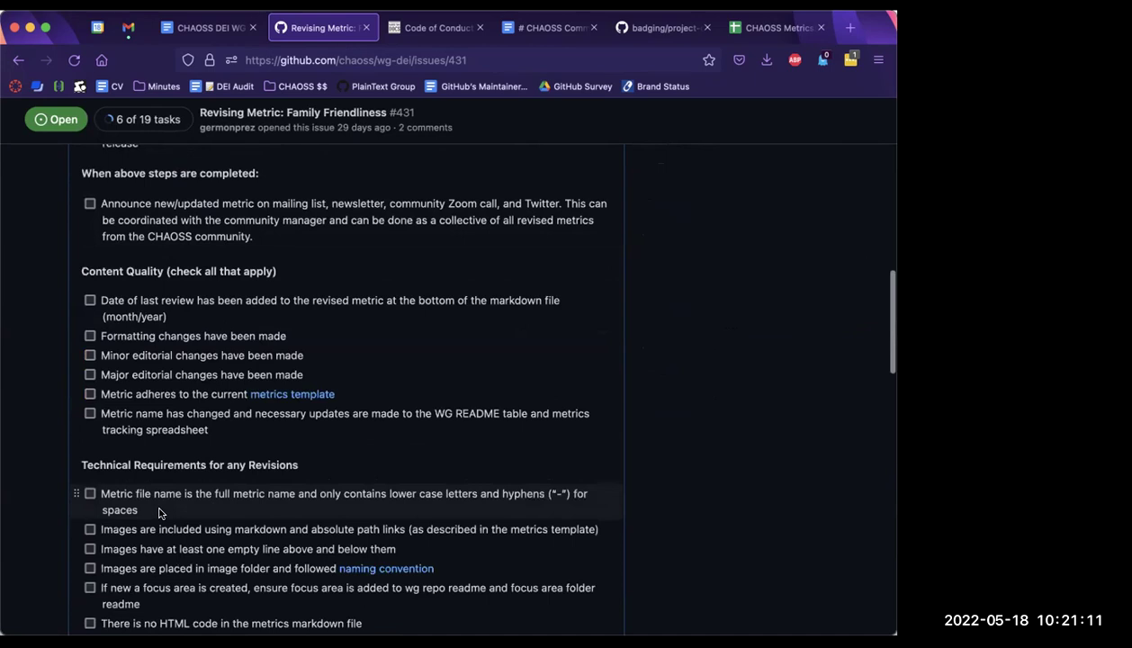
scroll(159, 513, "up", 1)
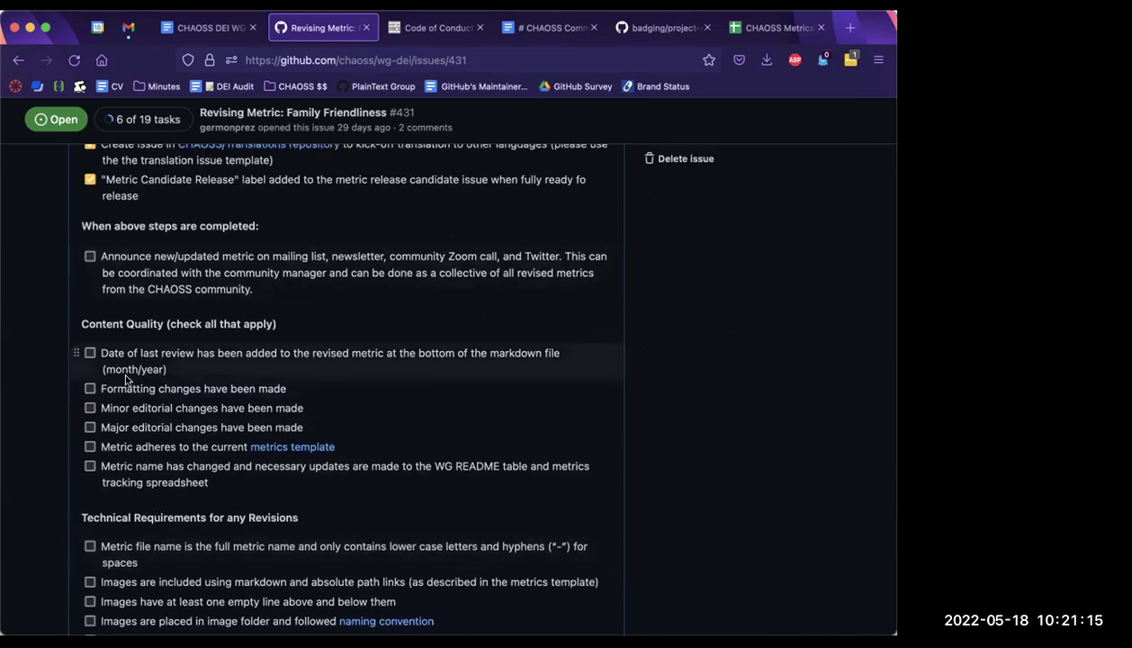
scroll(126, 379, "up", 2)
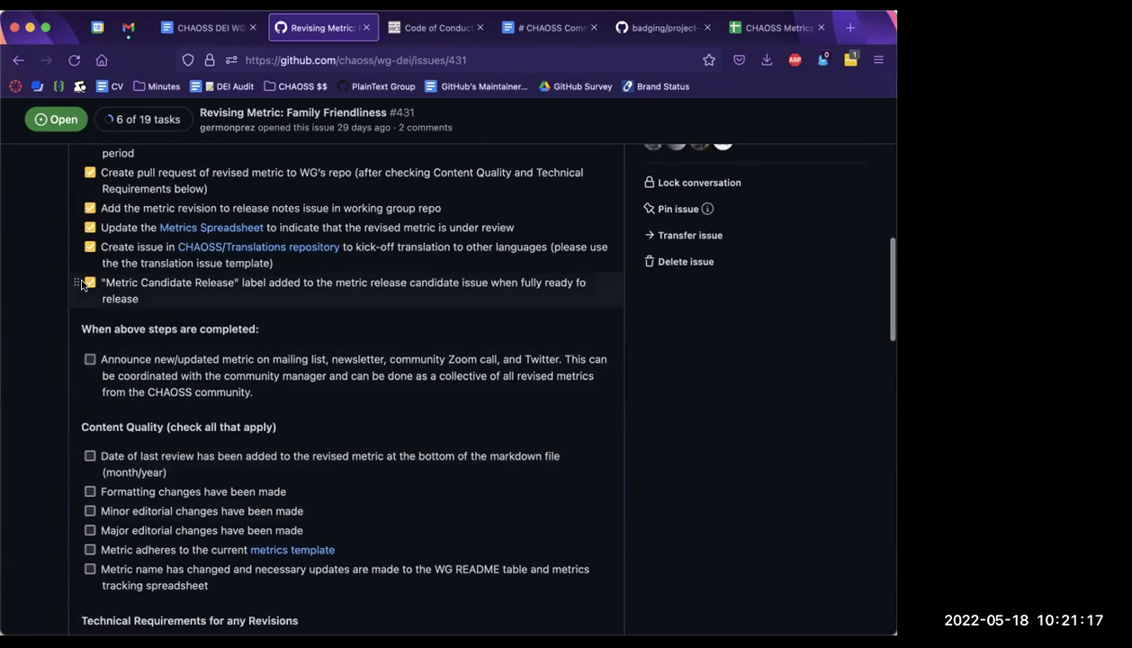
left_click(90, 282)
scroll(121, 351, "up", 1)
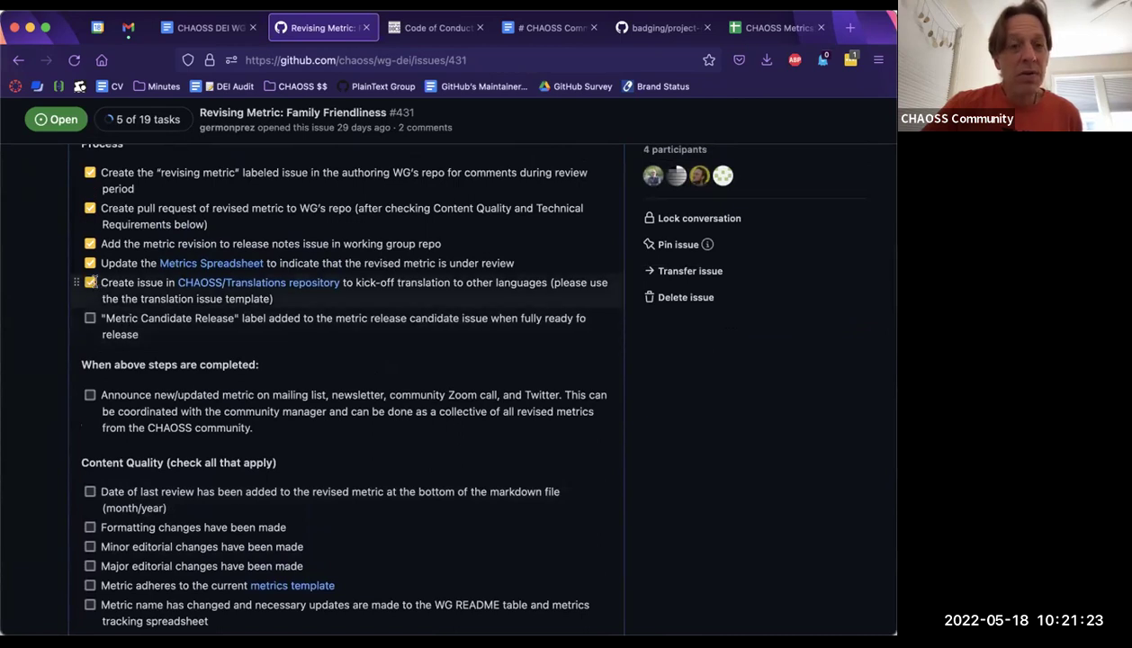
left_click_drag(109, 307, 93, 286)
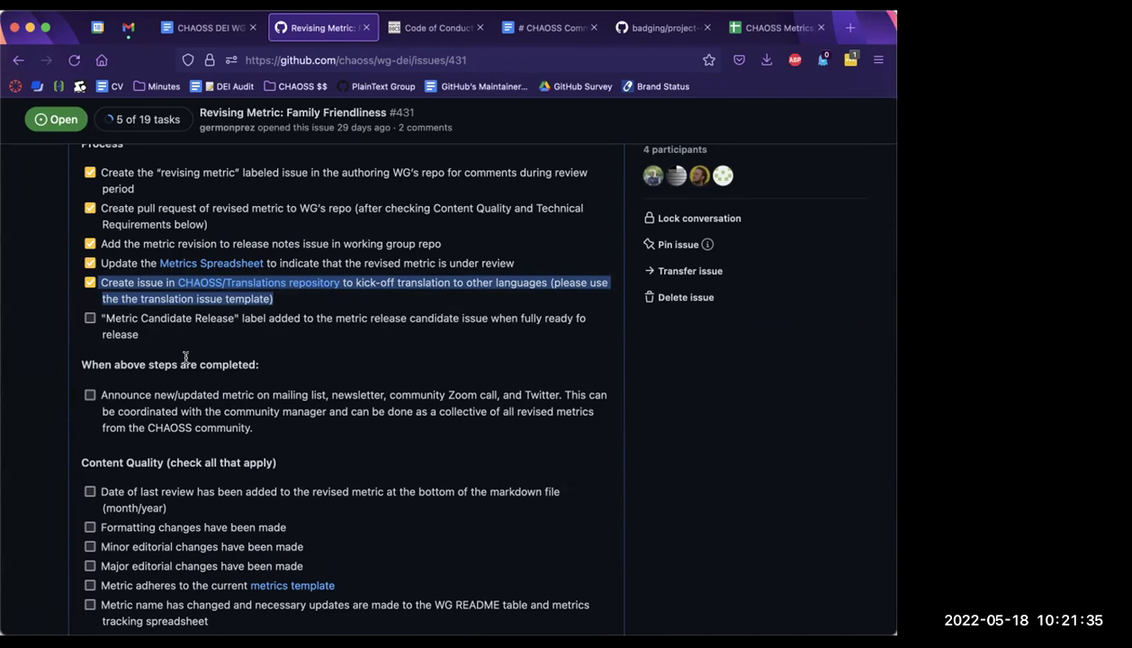
left_click(90, 319)
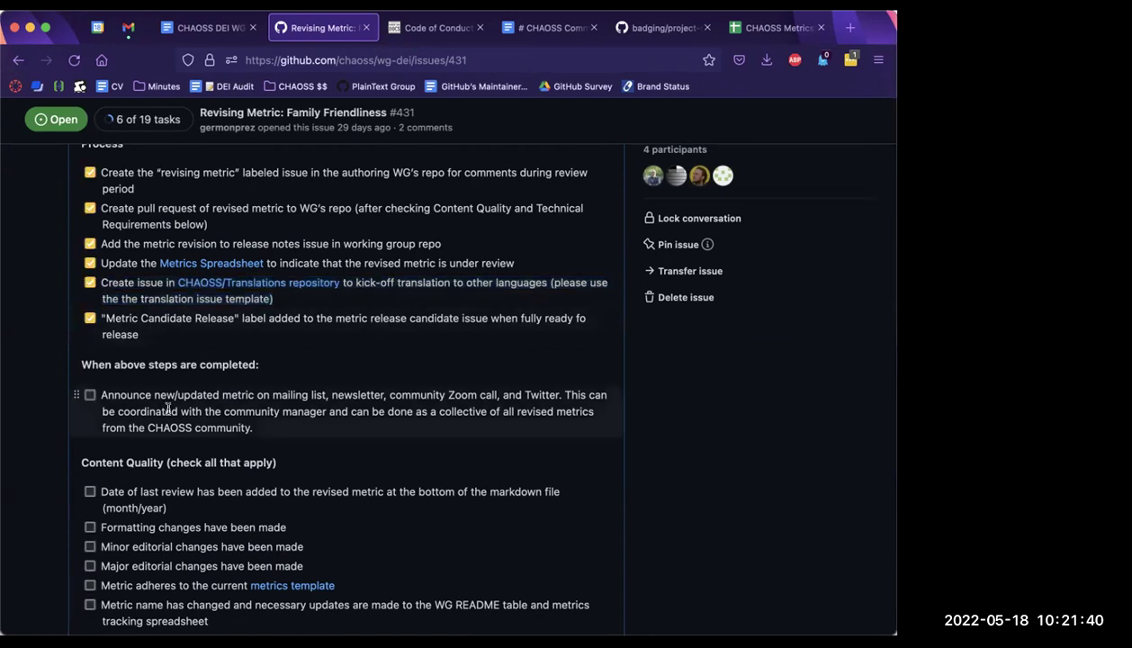
left_click(90, 318)
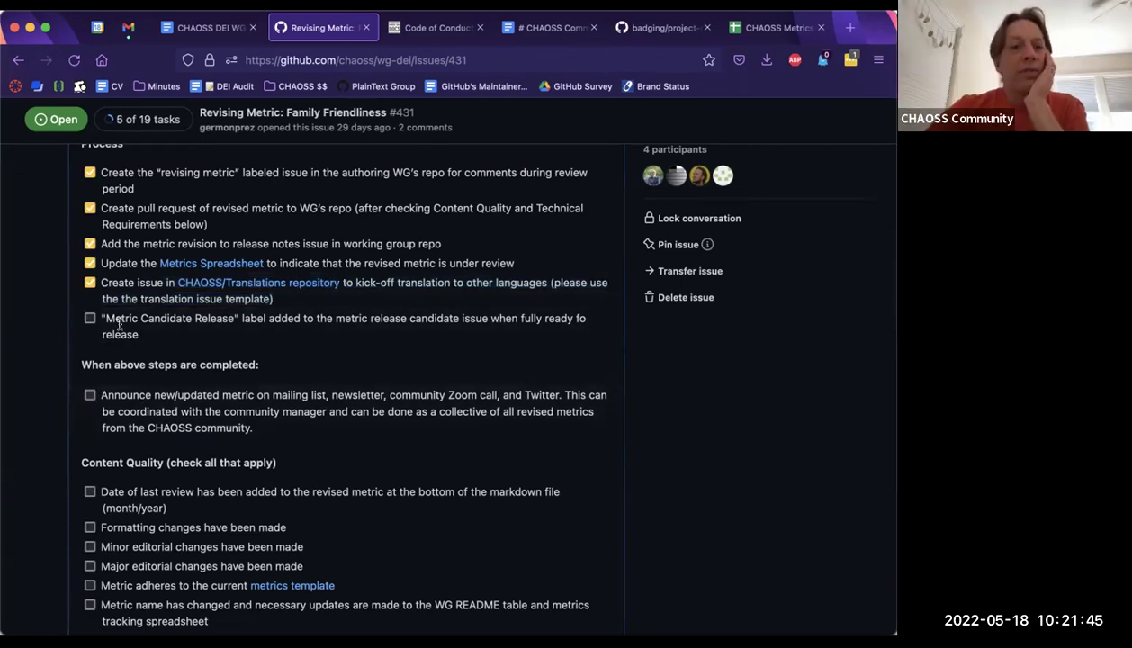
- Check the labels applied to the Family Friendliness issue and return to its Process checklist
scroll(120, 247, "up", 5)
scroll(120, 248, "up", 5)
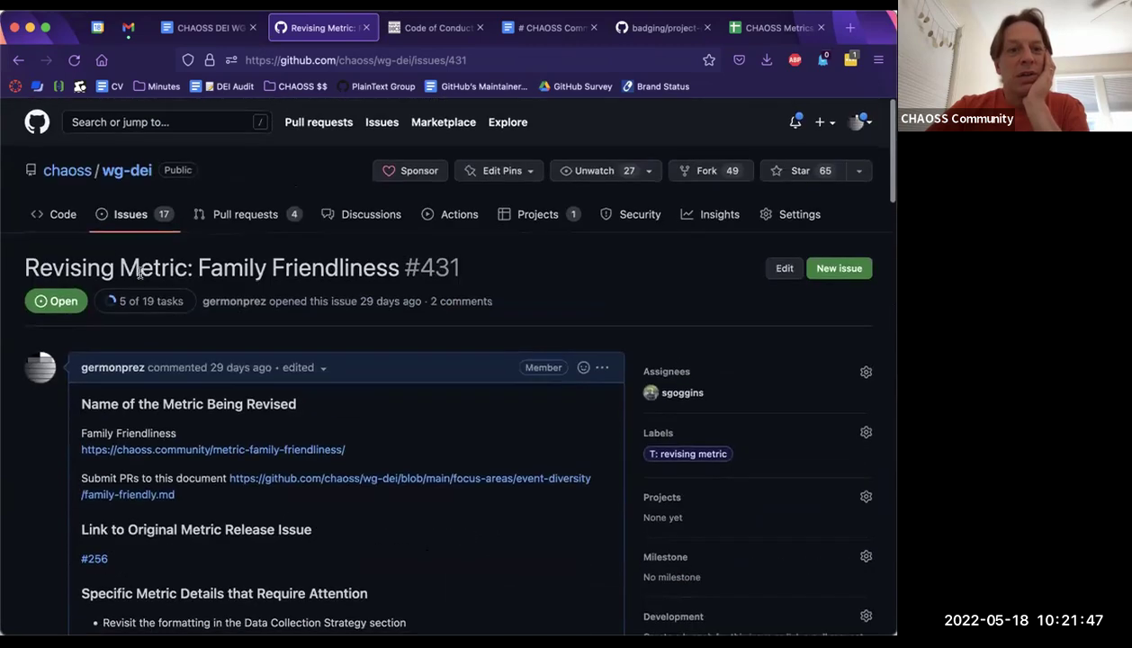
scroll(232, 271, "down", 1)
scroll(232, 271, "down", 10)
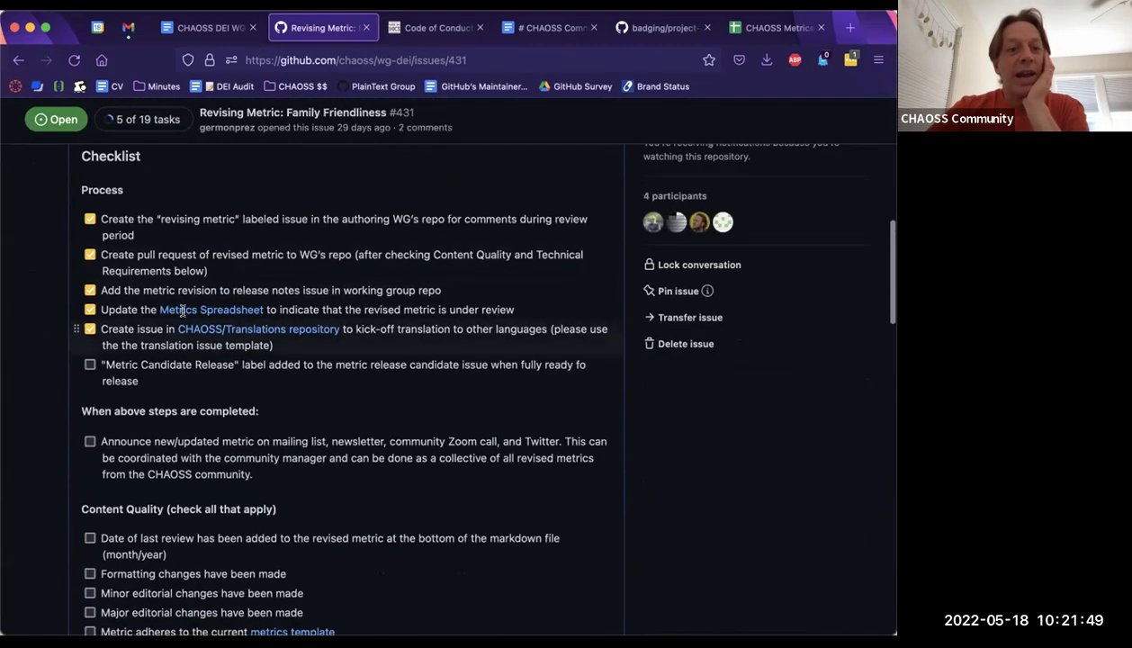